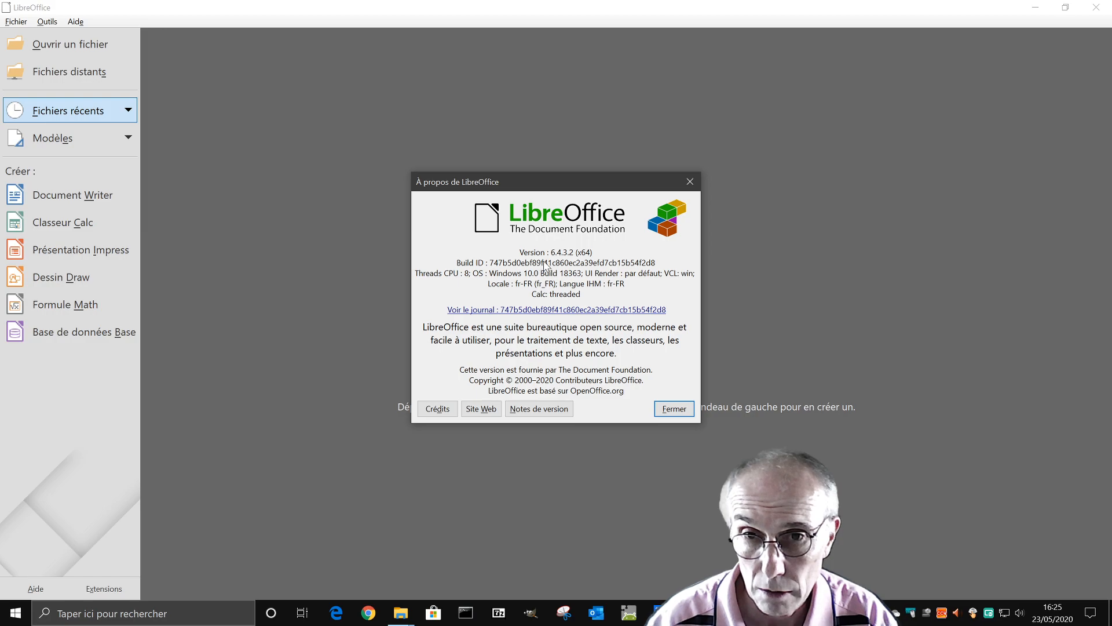
Dismiss the LibreOffice version information and create a new Calc spreadsheet.
left_click(671, 414)
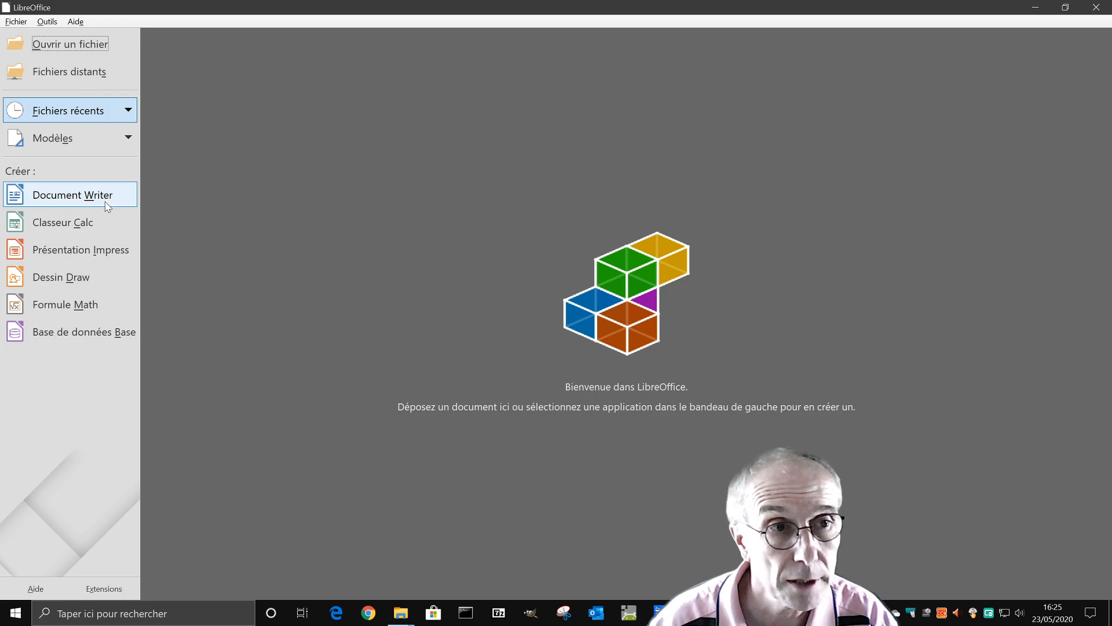
left_click(86, 226)
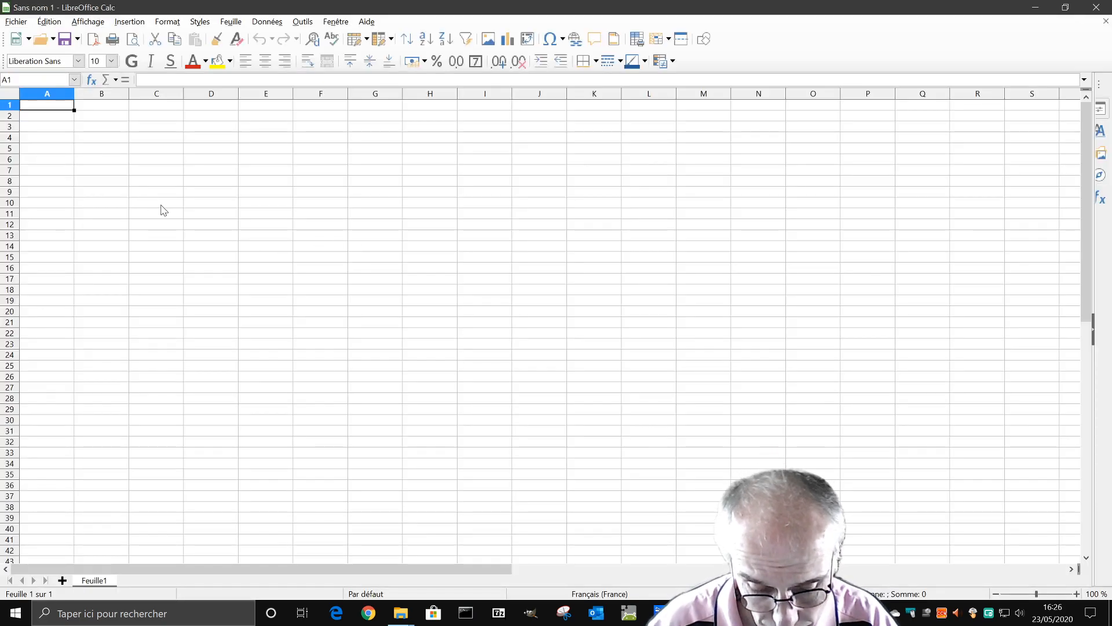
Enter the column header "Nombre de livres ajoutés" in cell B4.
key("Down")
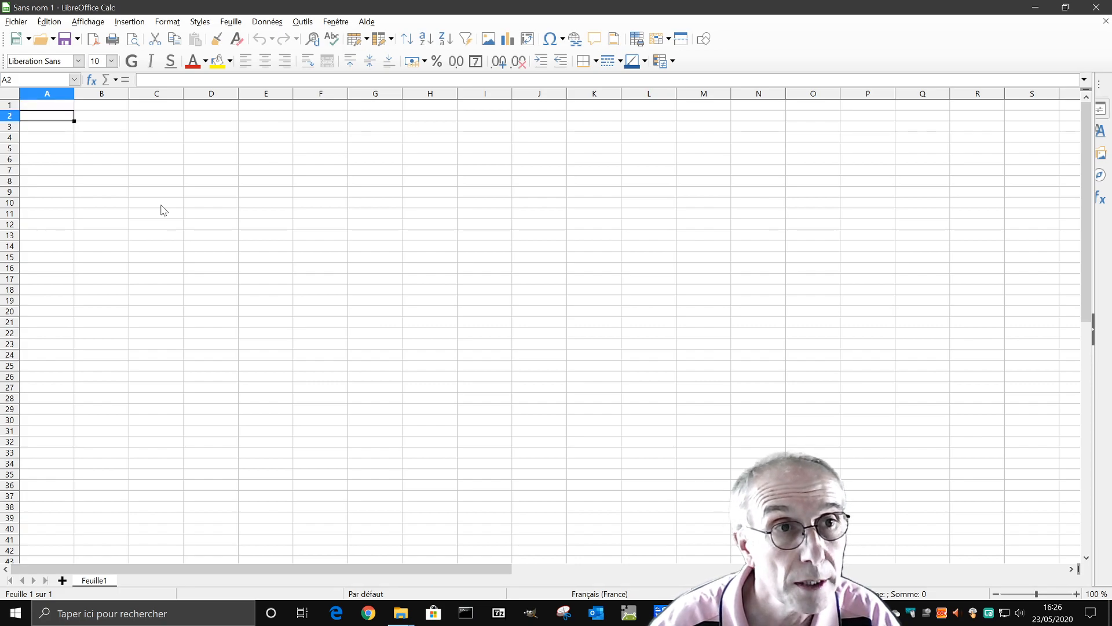
key("Down")
key("Right")
key("Down")
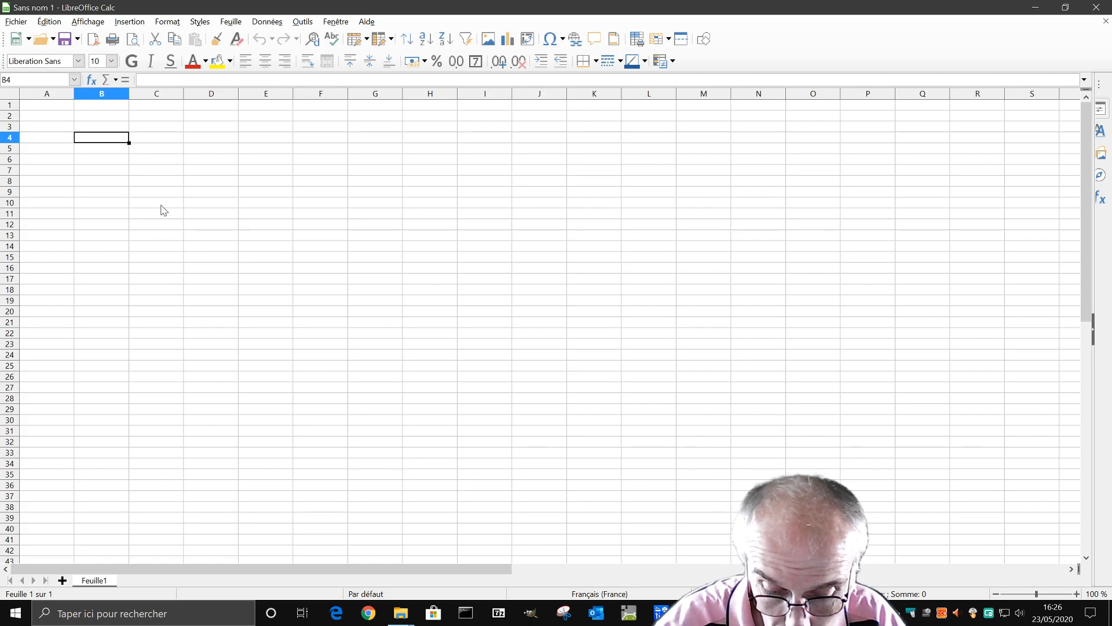
type("Nombre ")
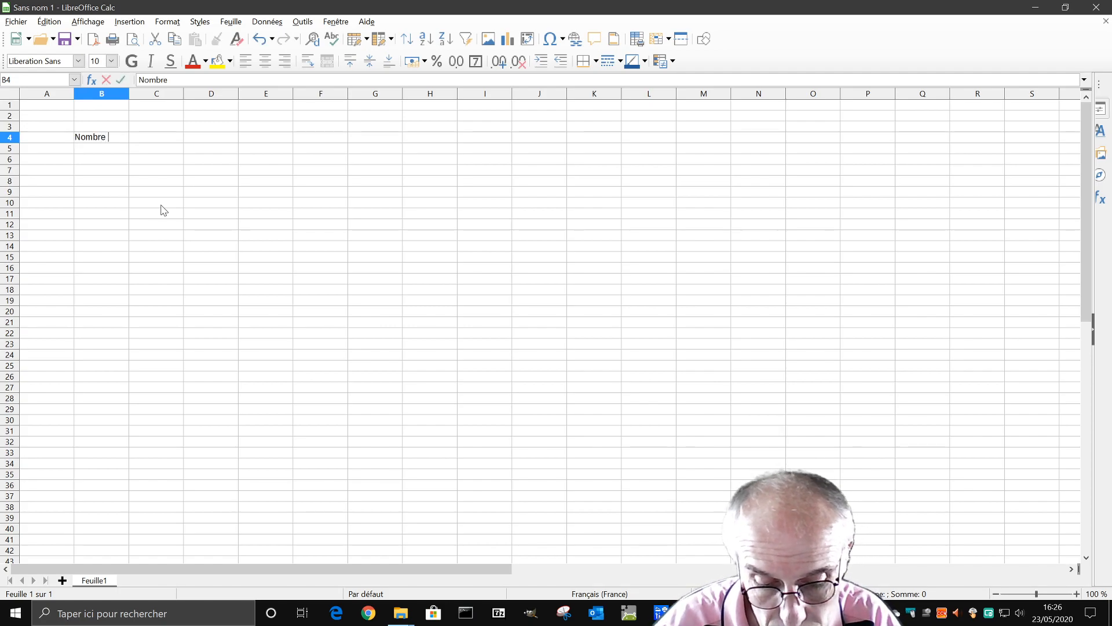
type("de li")
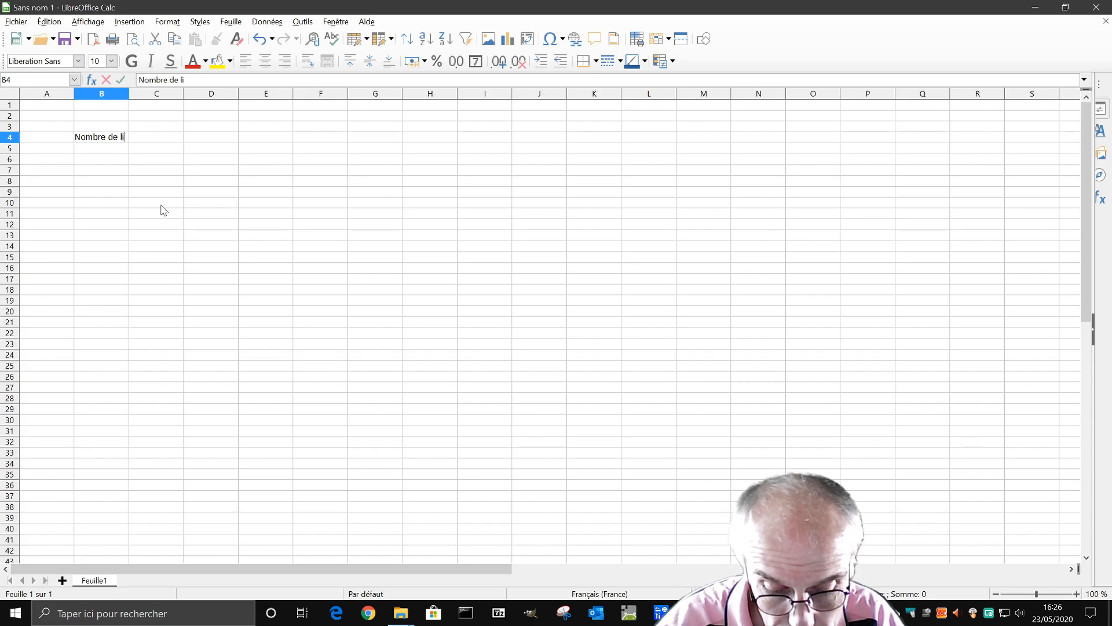
type("vres")
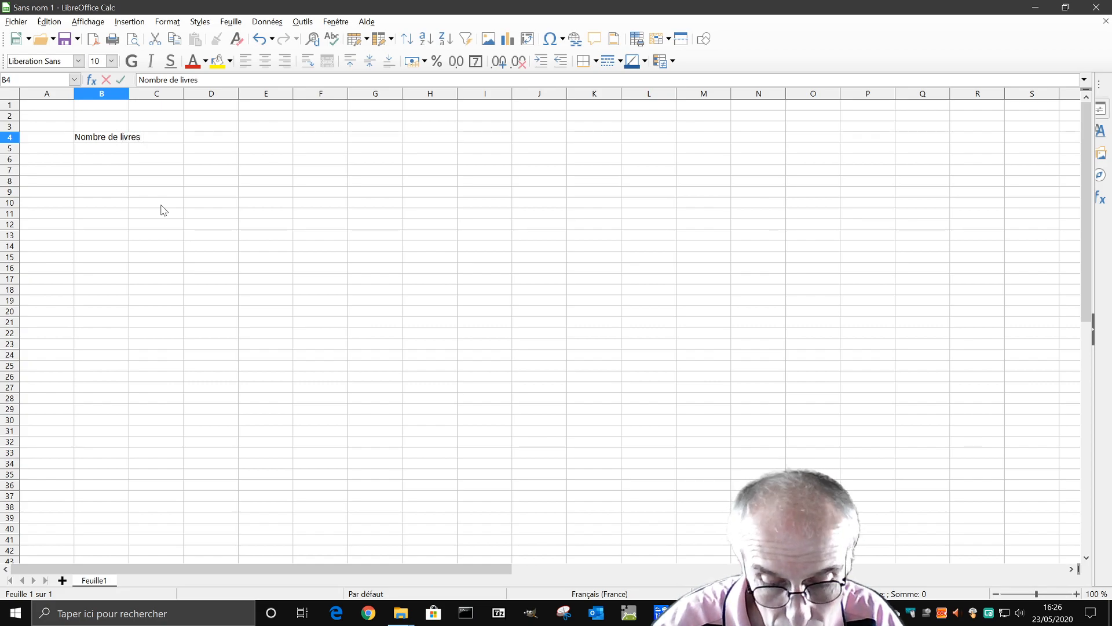
type(" ajoutés")
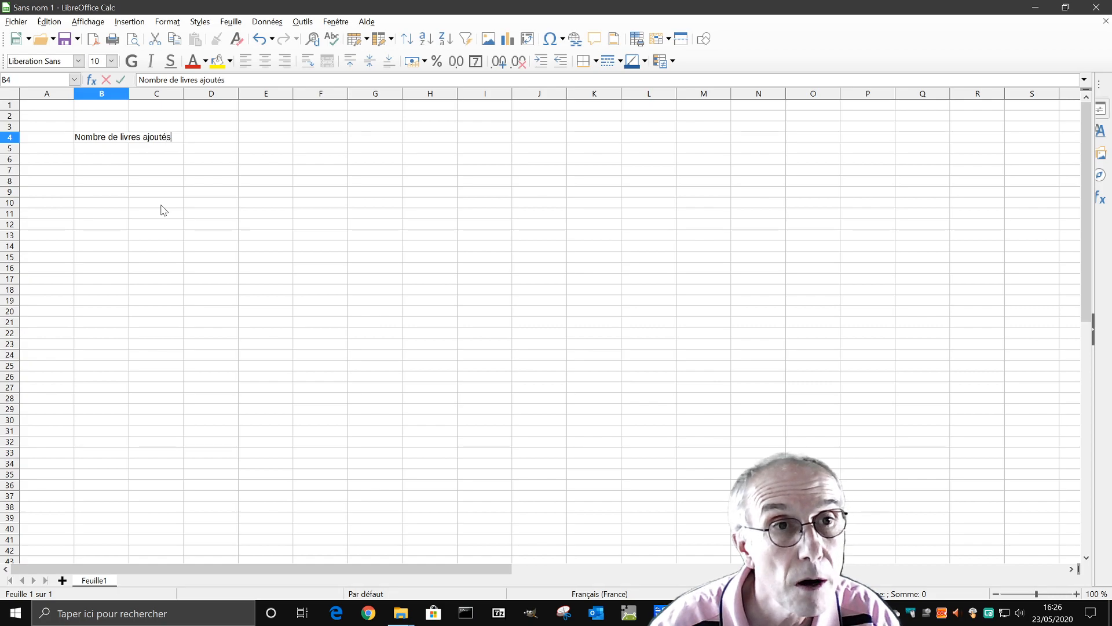
key("Tab")
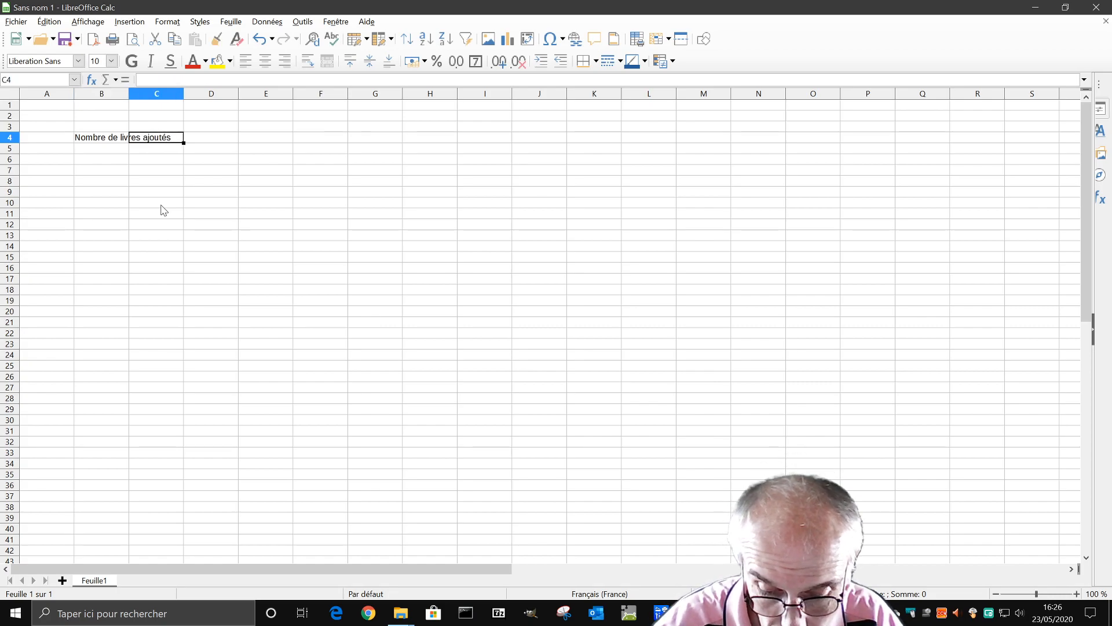
Enter the column header "longueur de l'élastique en cm" in cell C4.
type("longueu")
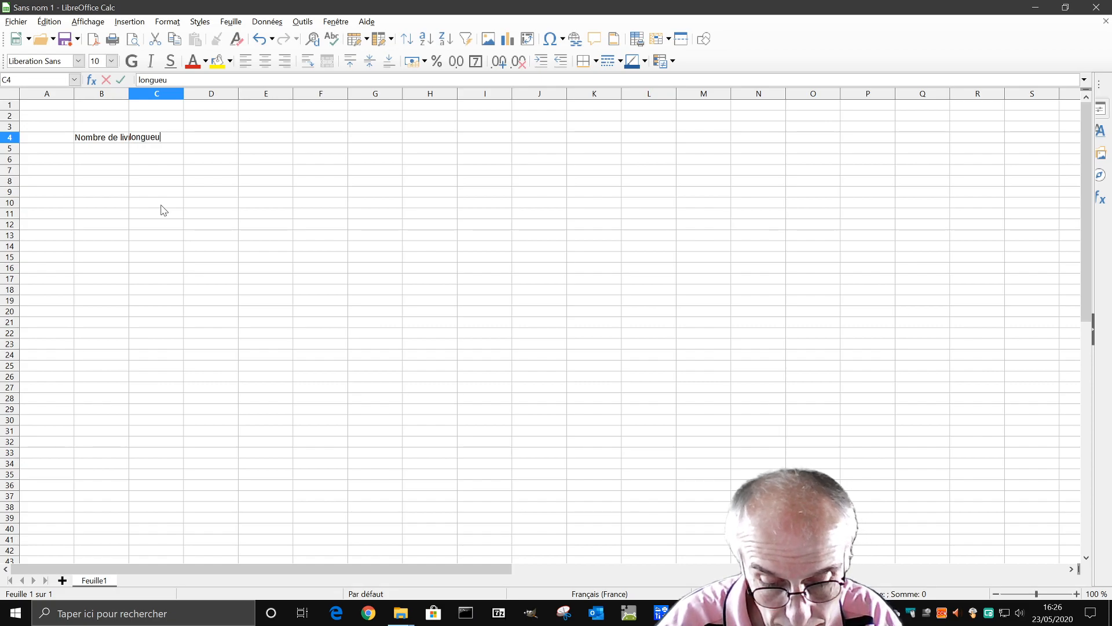
type("r de l'él")
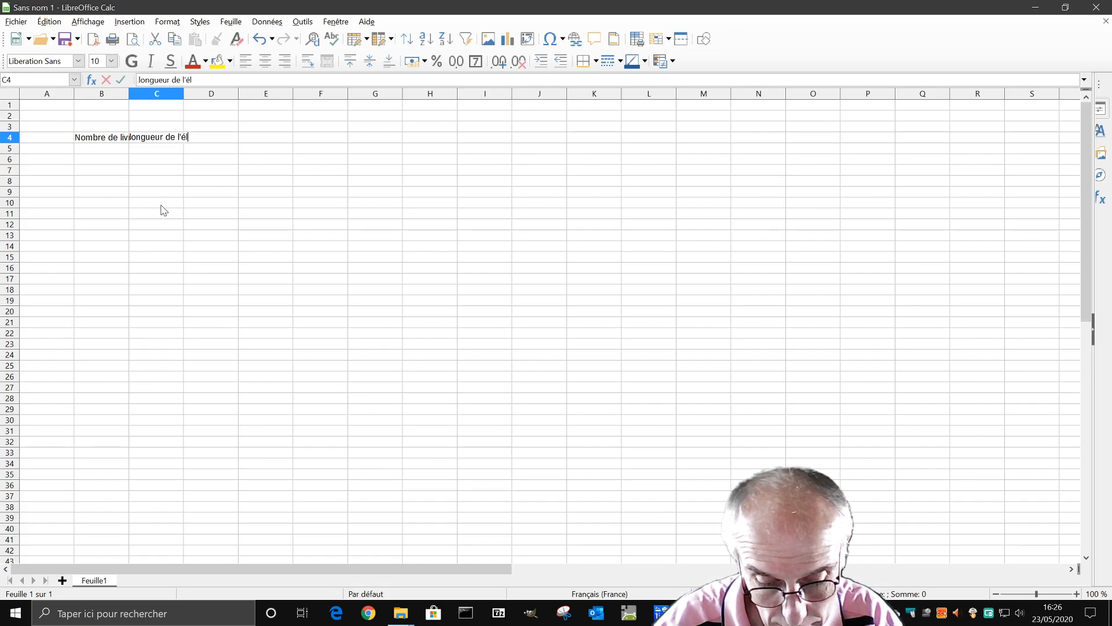
type("astiqu")
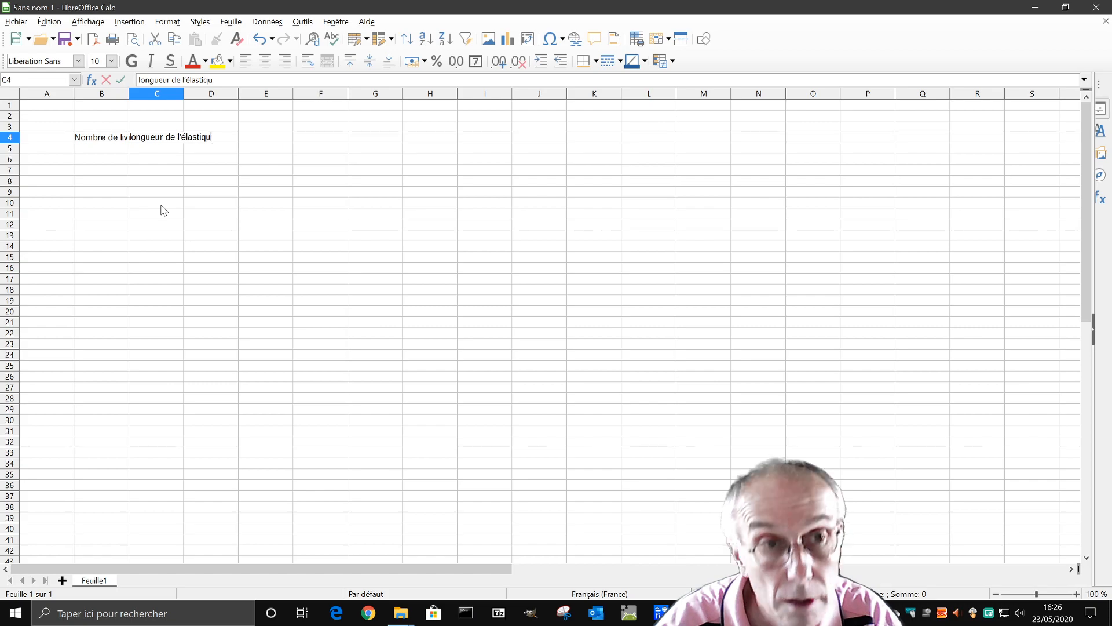
type("e en cm")
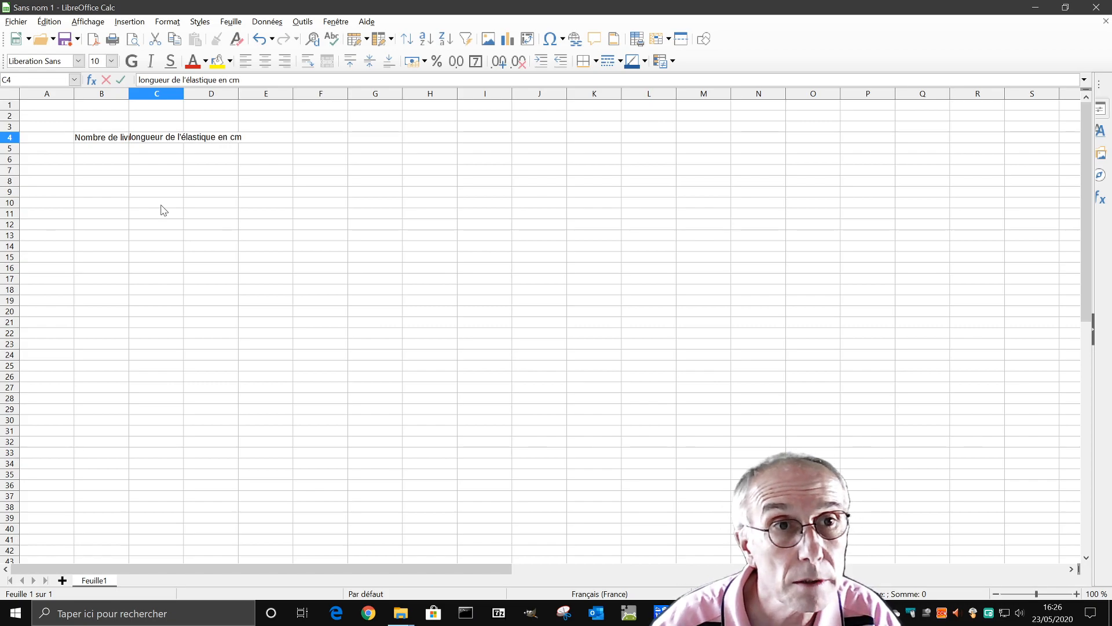
key("Tab")
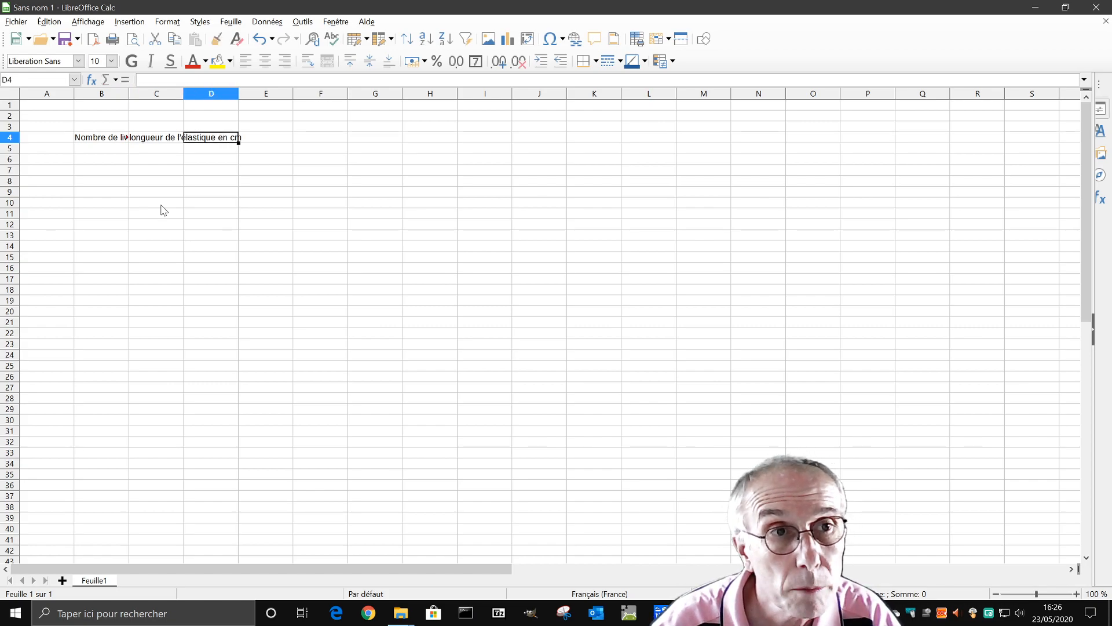
key("Left")
key("Left")
key("Right")
key("Right")
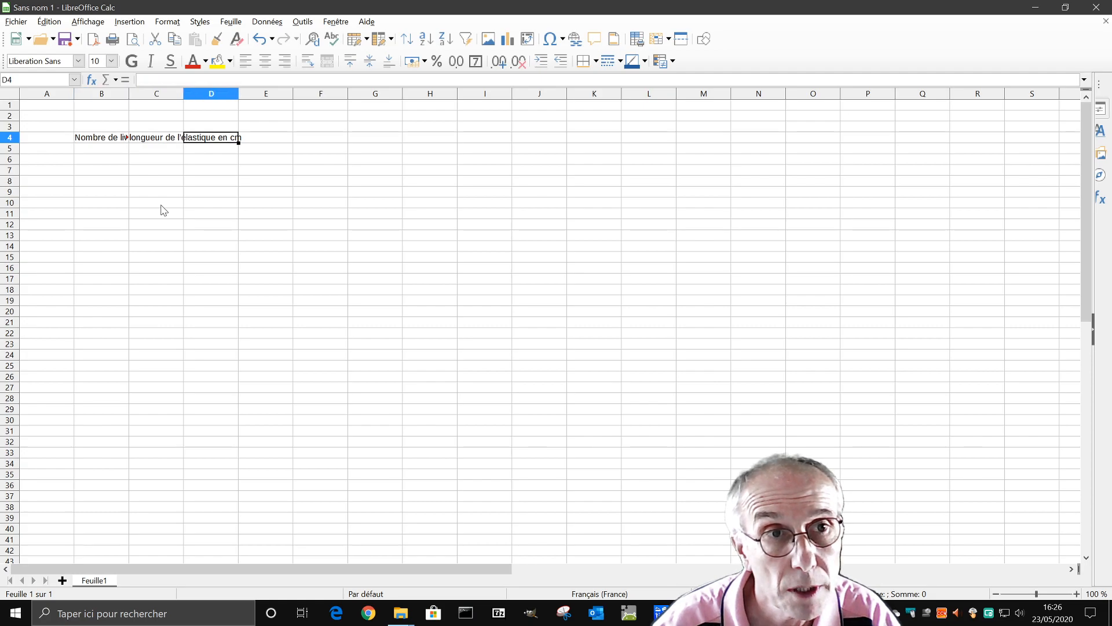
key("Left")
key("Left")
key("Right")
key("Right")
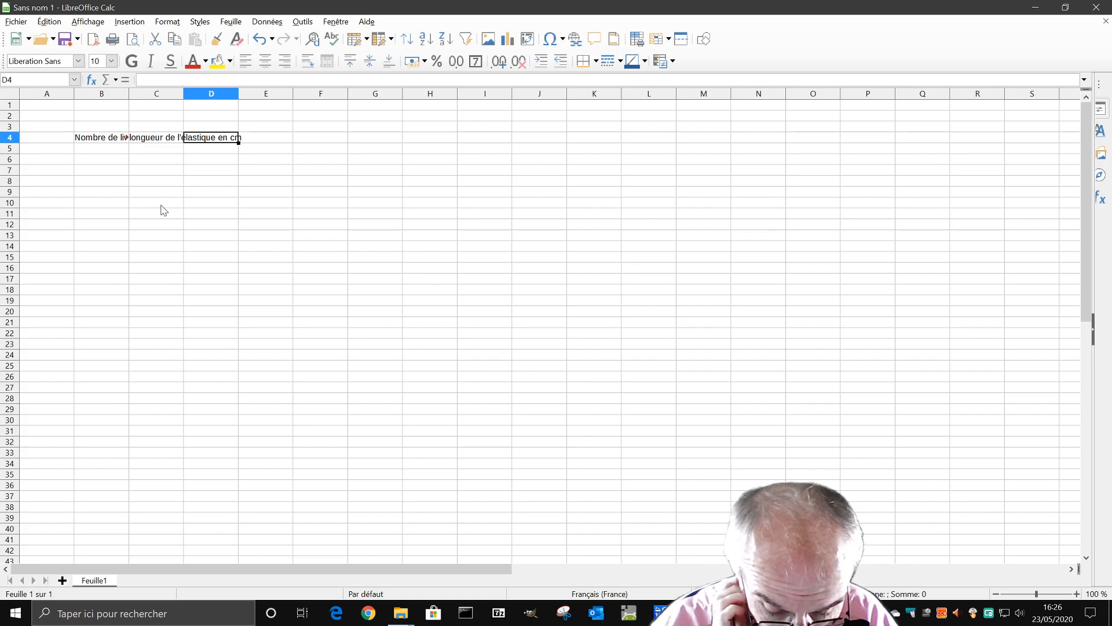
Enter the column header "différence en cm" in cell D4.
type("diff")
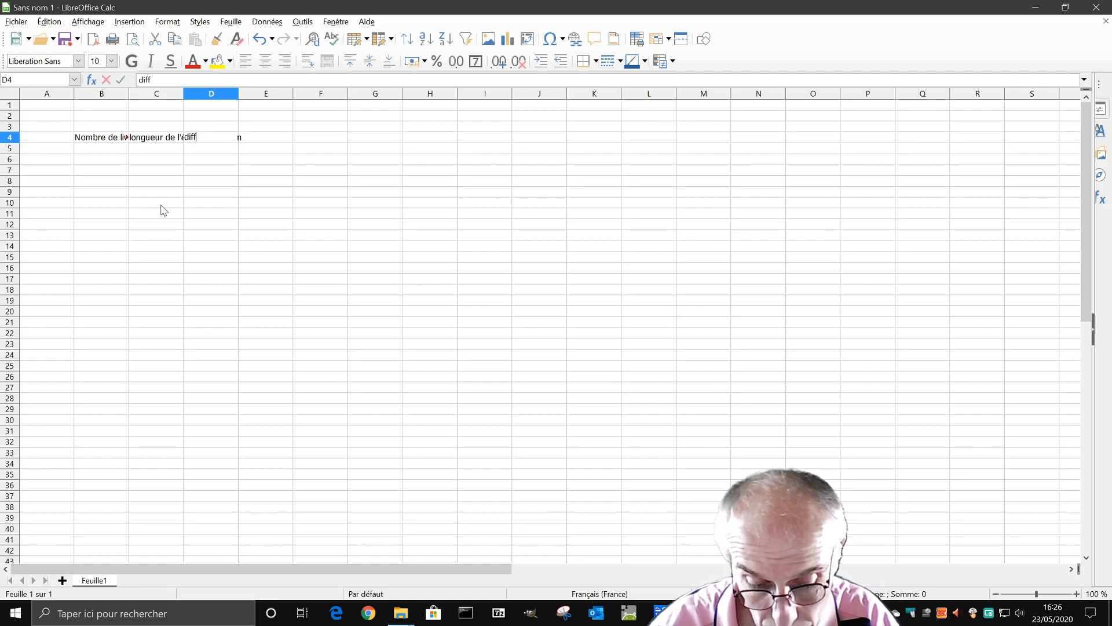
type("érence")
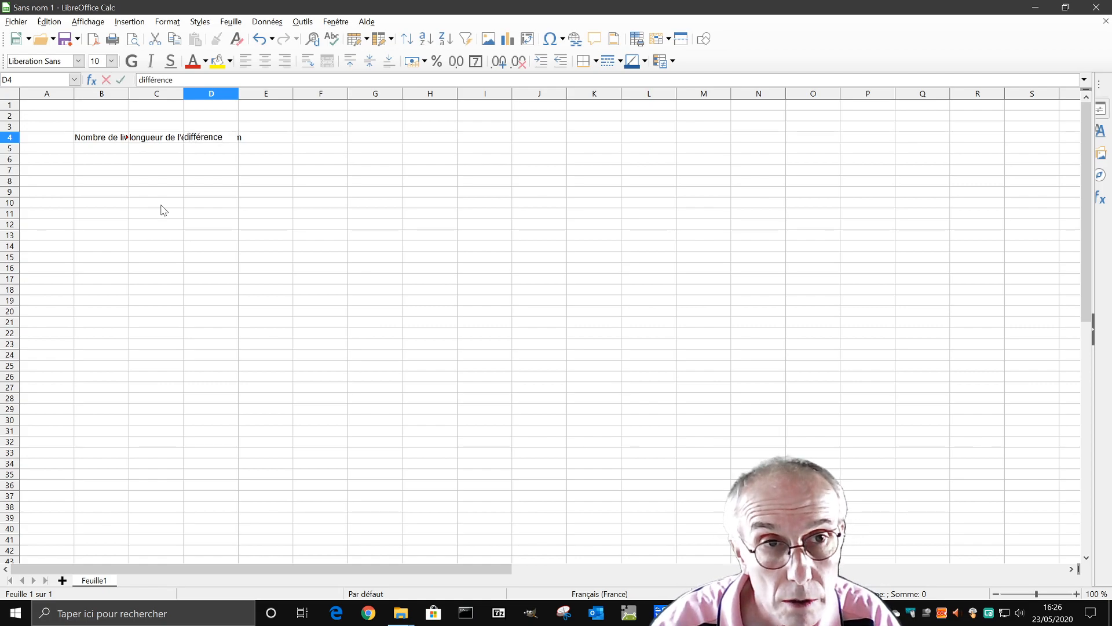
type(" en cm")
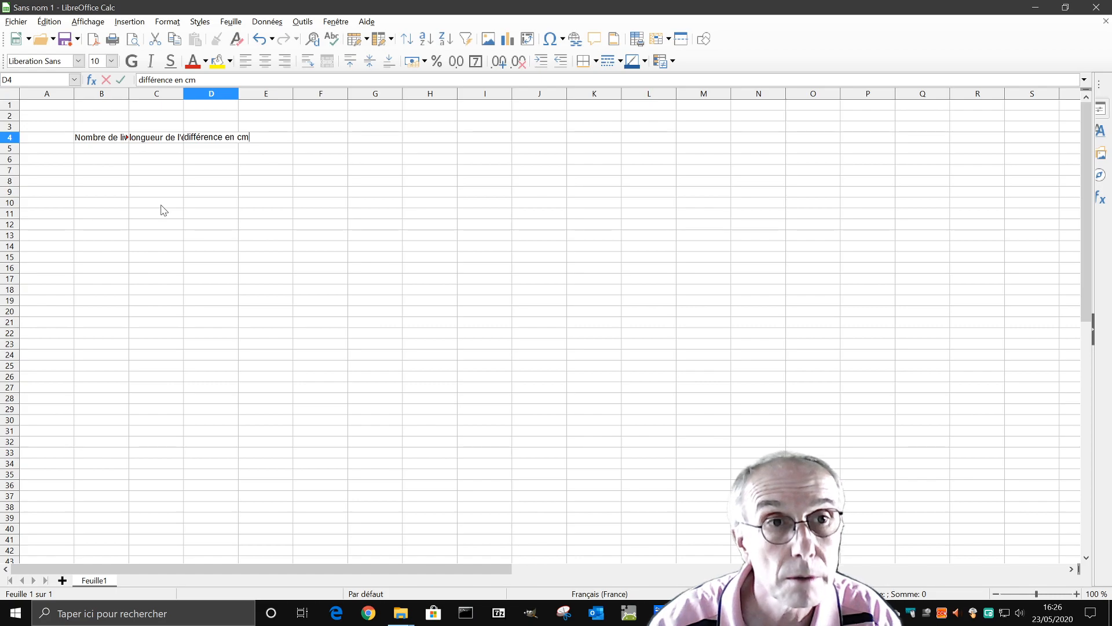
key("Return")
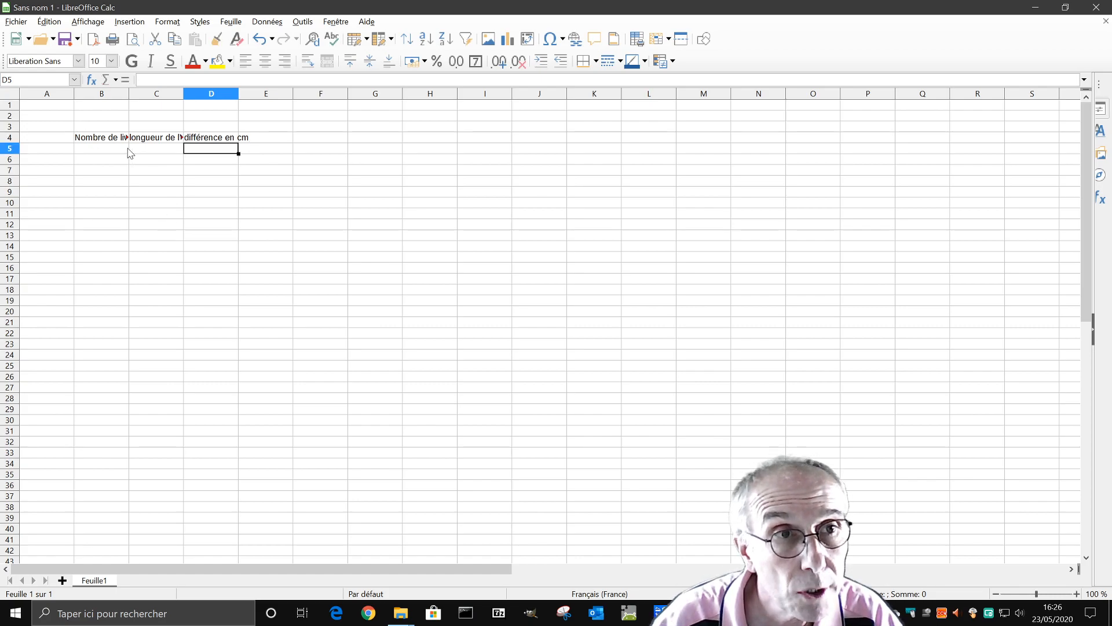
left_click(110, 140)
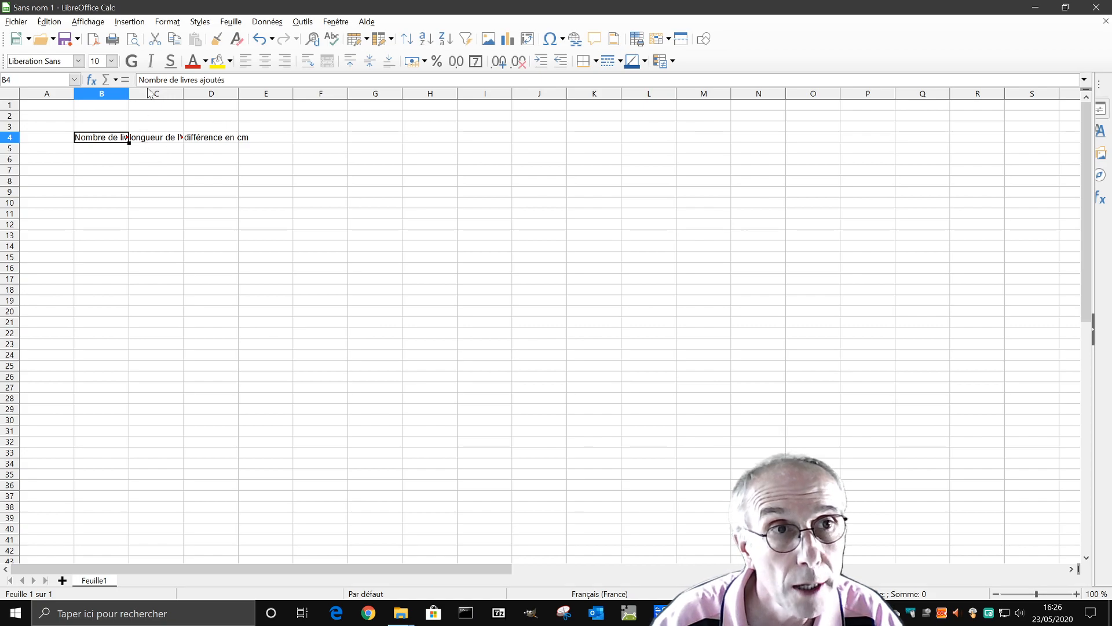
left_click(11, 95)
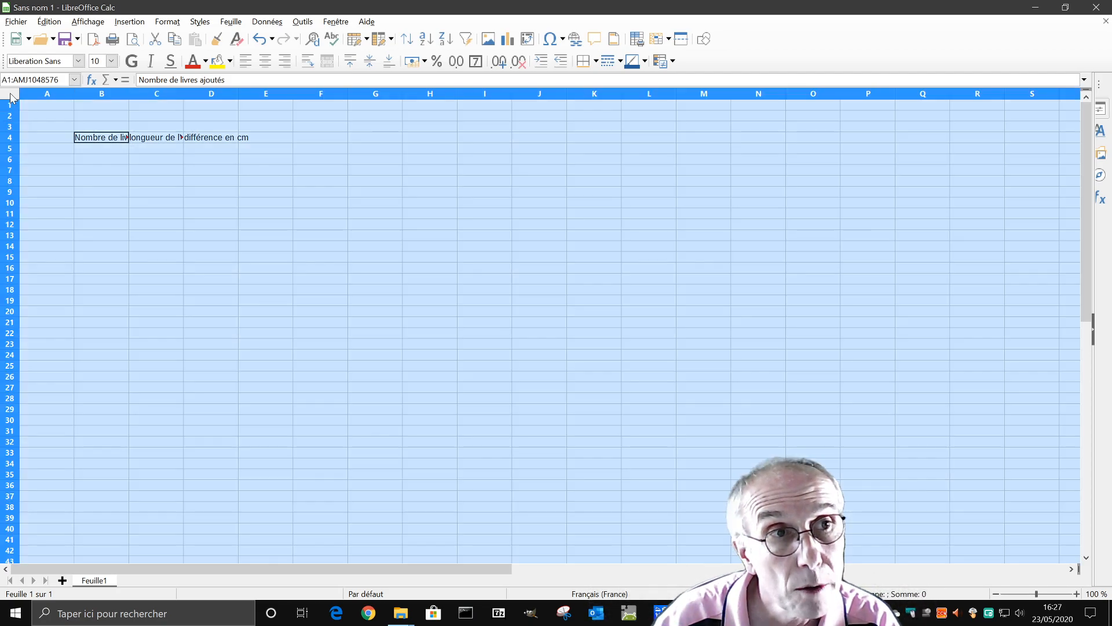
left_click(273, 225)
left_click_drag(65, 120, 572, 392)
left_click(327, 463)
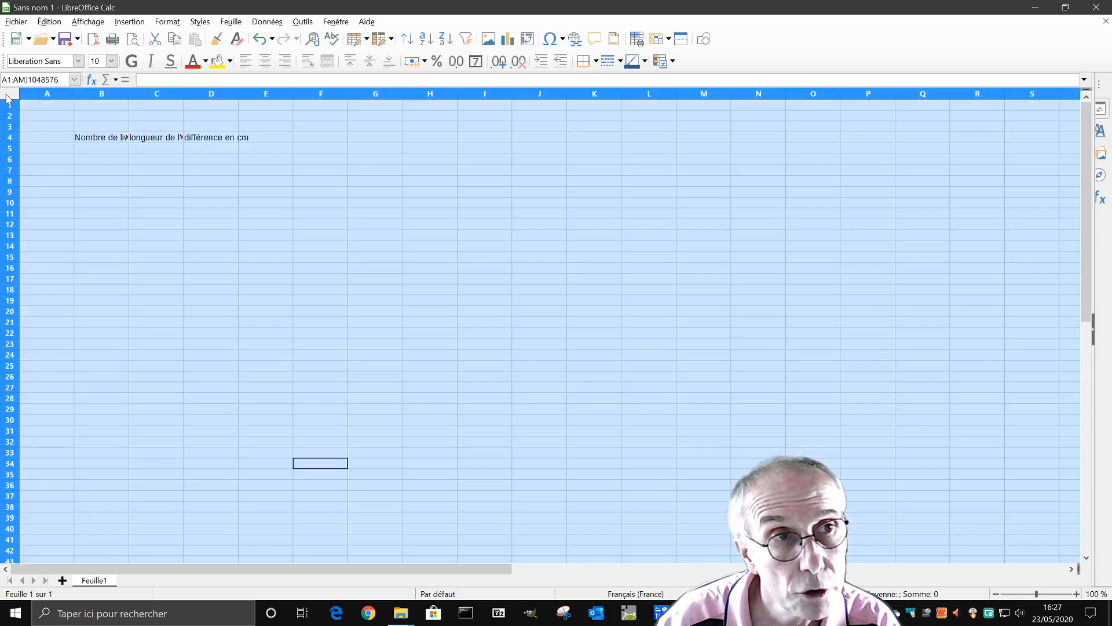
Turn on automatic text wrapping (Renvoi à la ligne automatique) for all cells of the sheet.
left_click(10, 95)
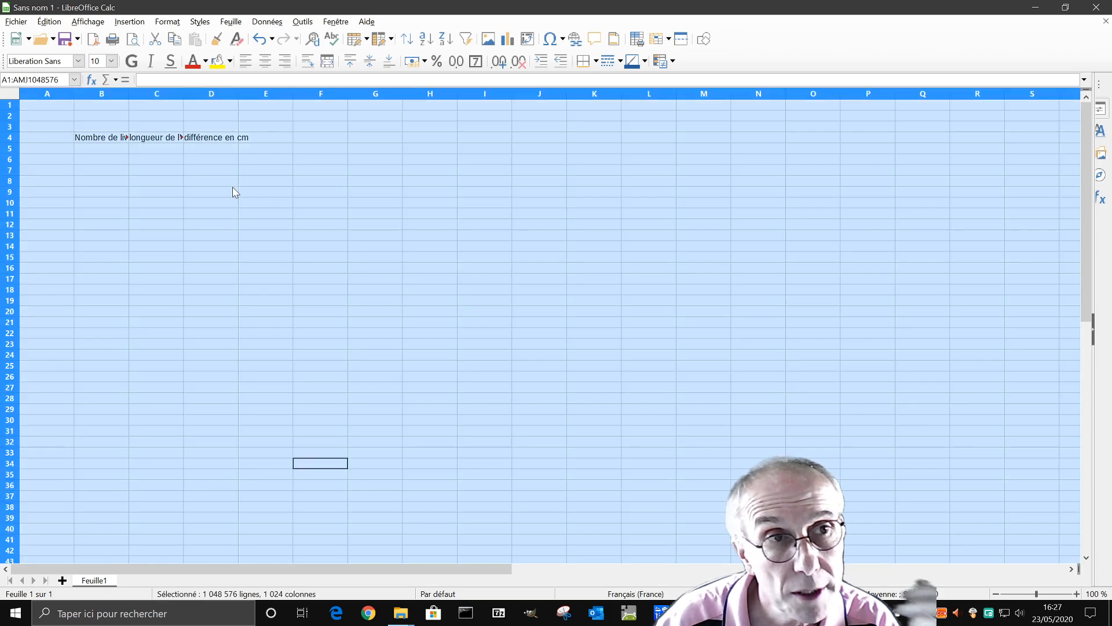
right_click(110, 161)
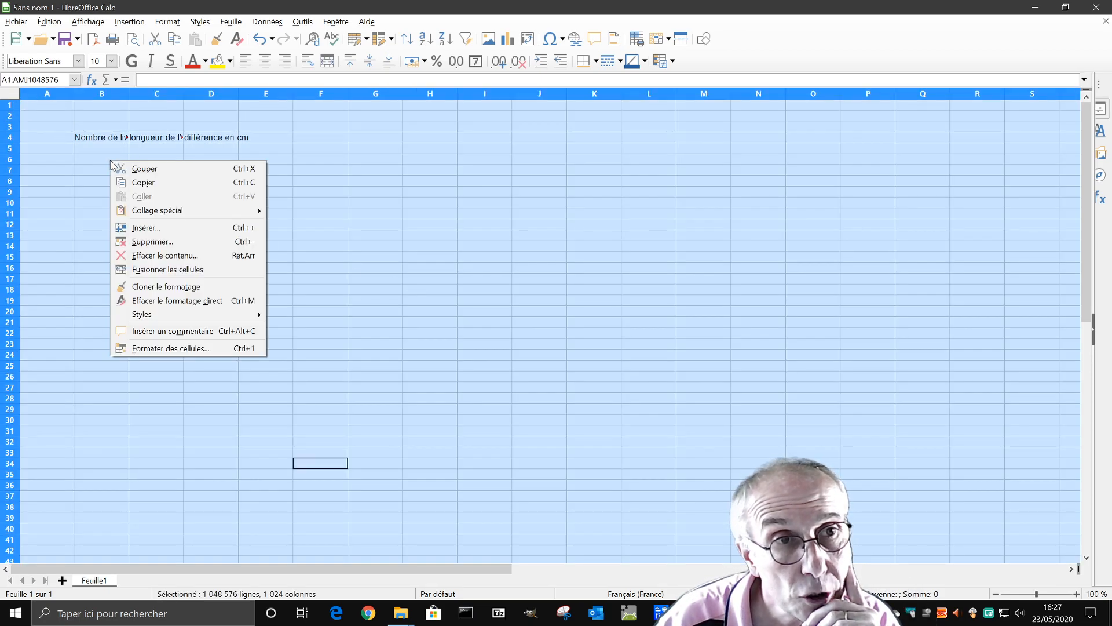
left_click(182, 348)
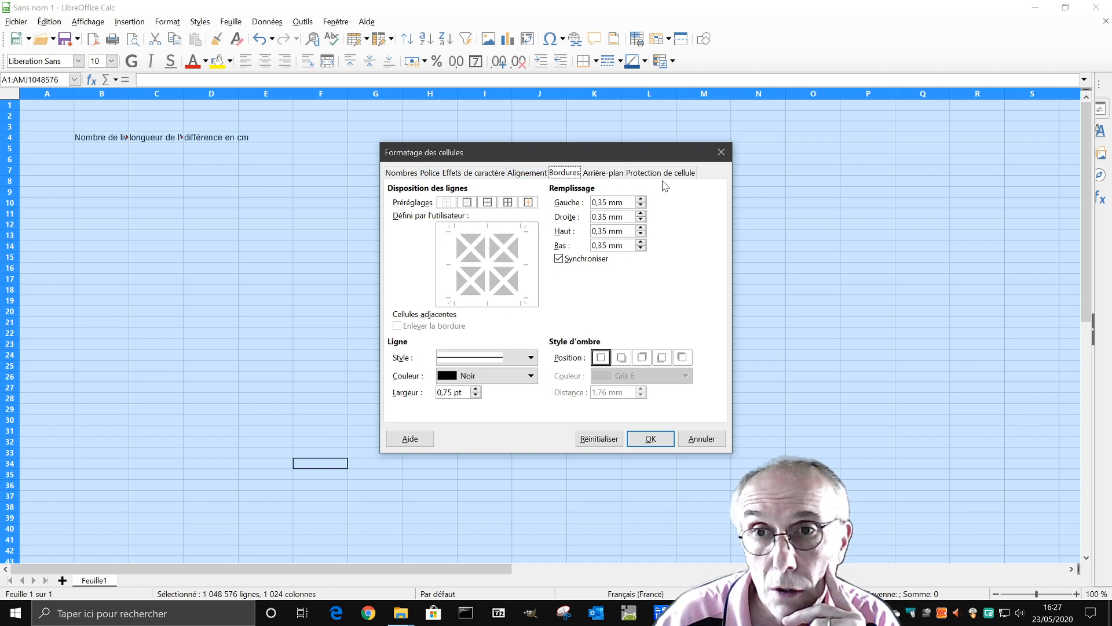
left_click(528, 174)
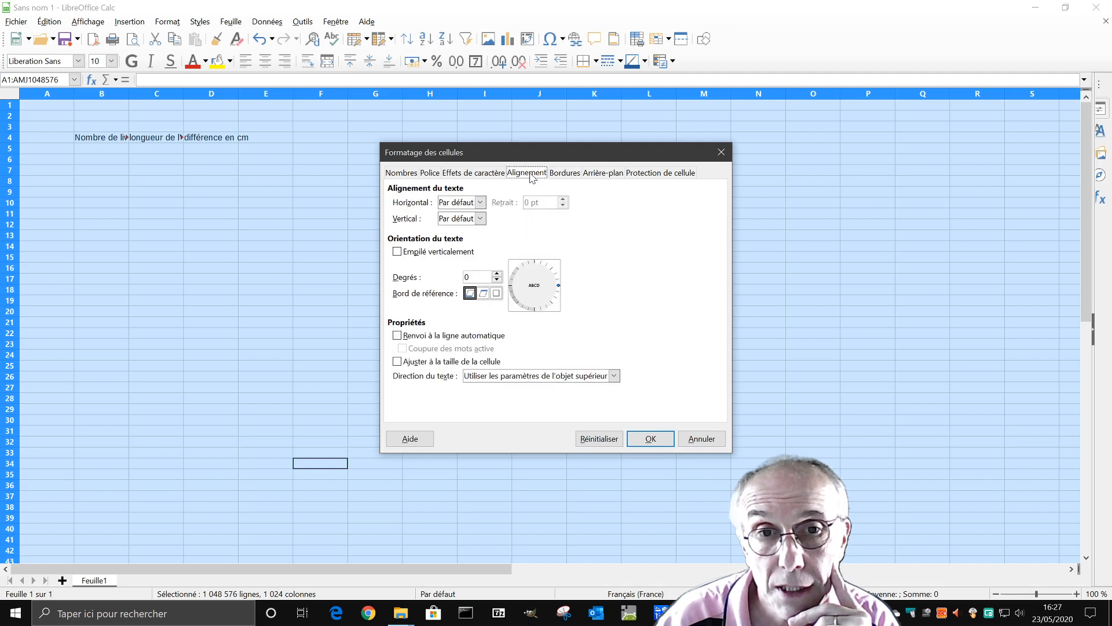
left_click(397, 336)
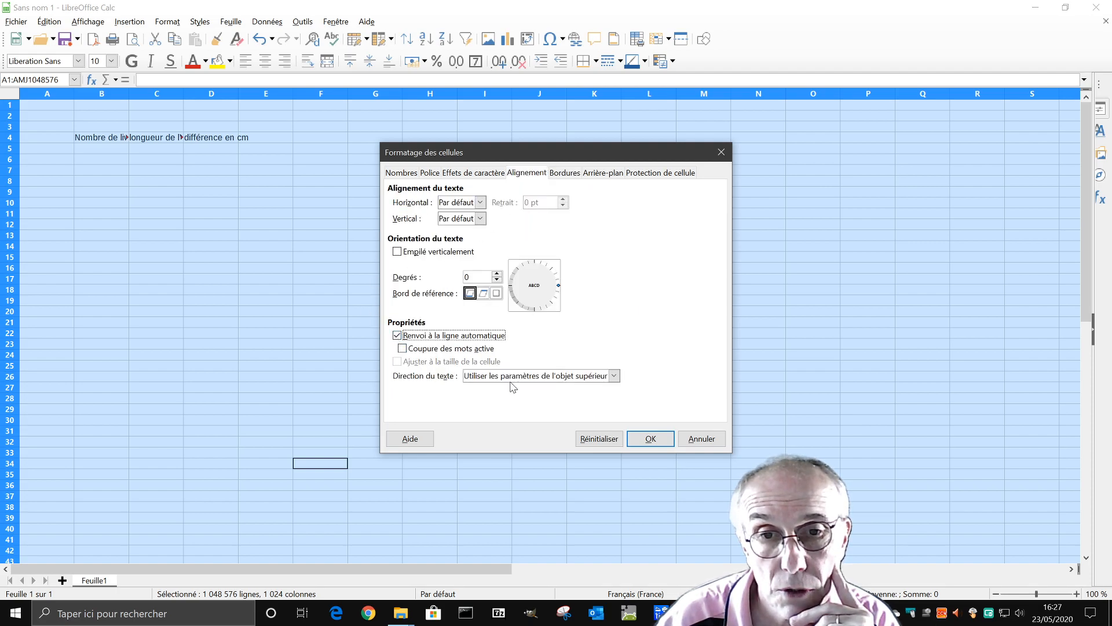
left_click(651, 438)
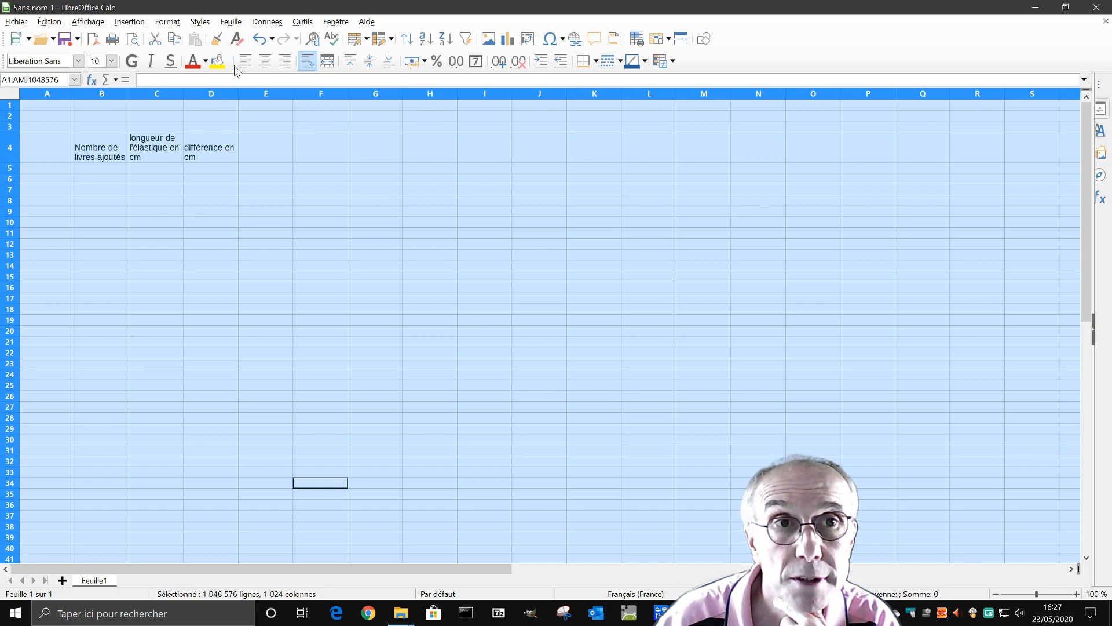
Centre the contents of all cells horizontally and vertically, and make column D slightly narrower.
left_click(266, 61)
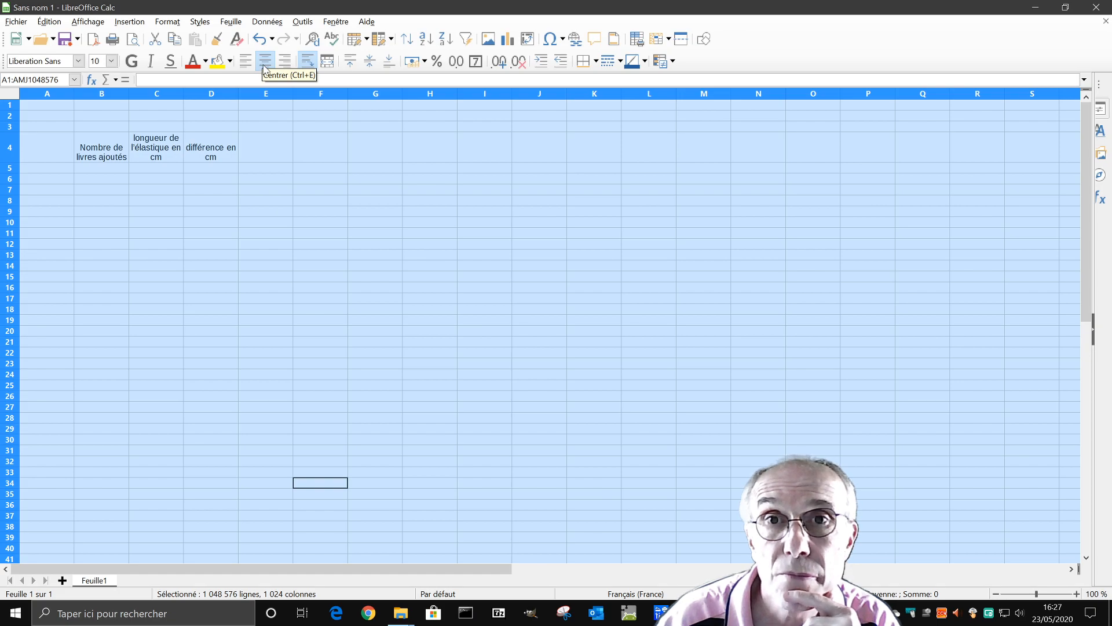
left_click(370, 63)
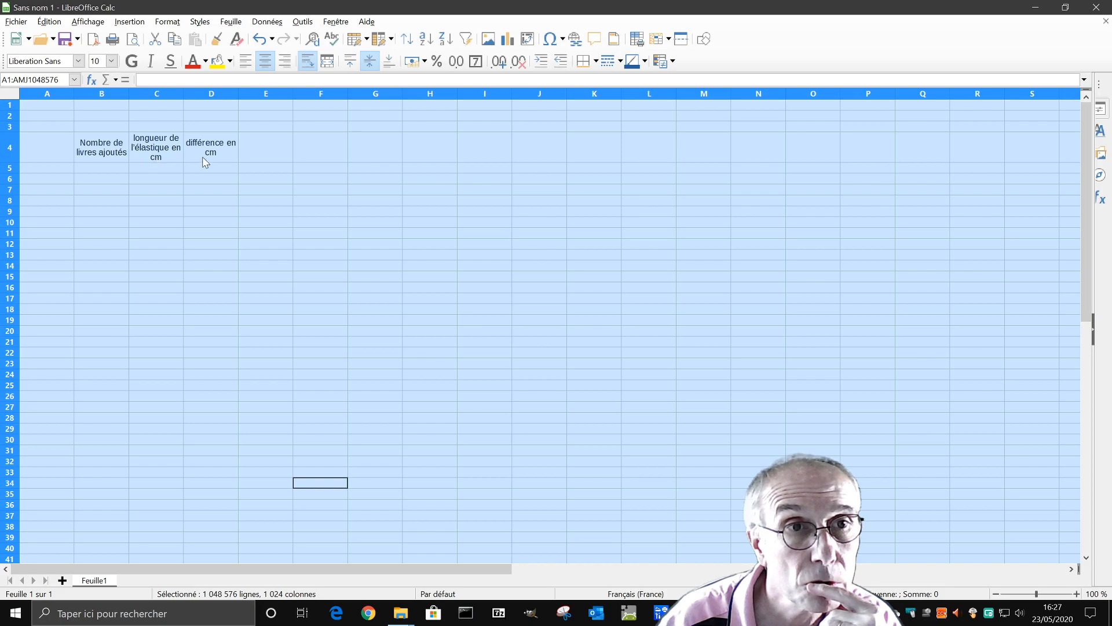
left_click(241, 94)
left_click_drag(238, 95, 232, 97)
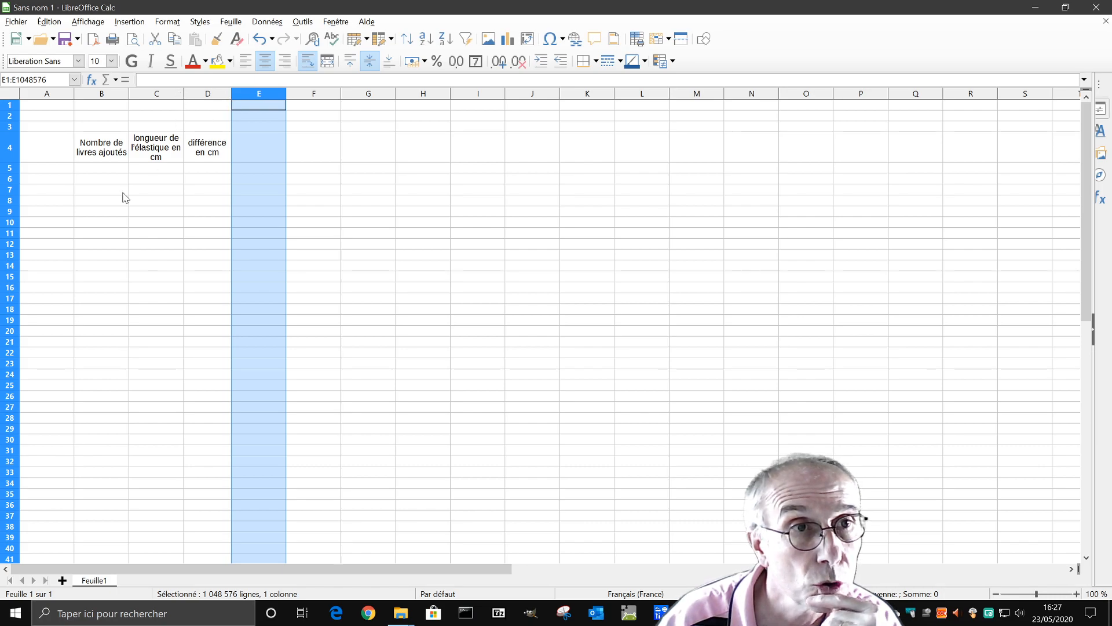
Enter 0, 1 and 2 in B5:B7 and extend the series down to 7 in B12.
left_click(107, 169)
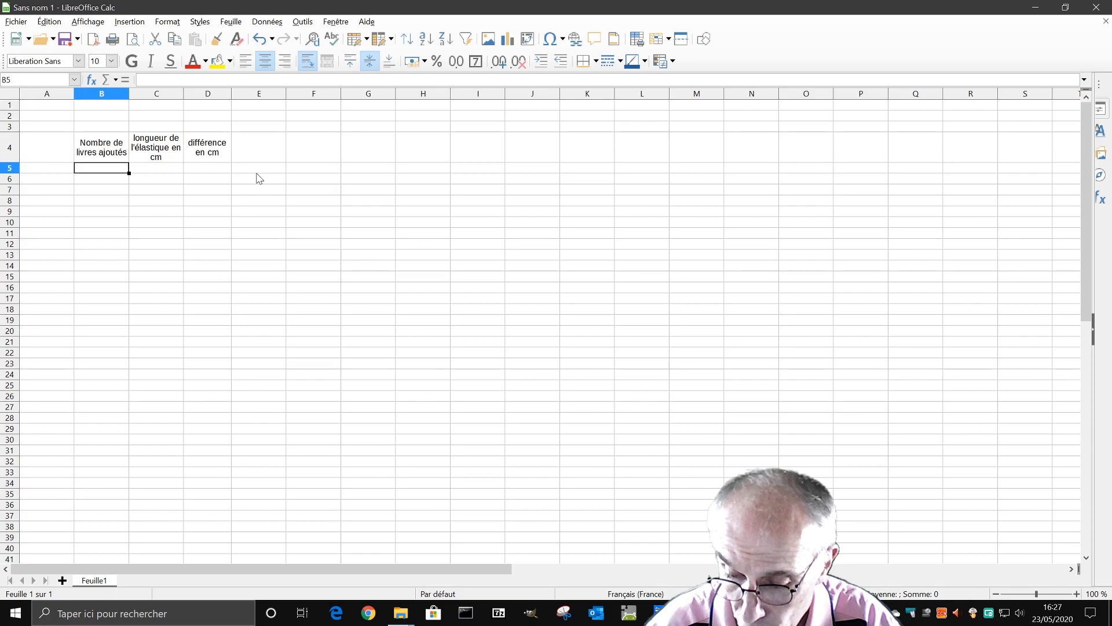
type("0")
key("Return")
type("1")
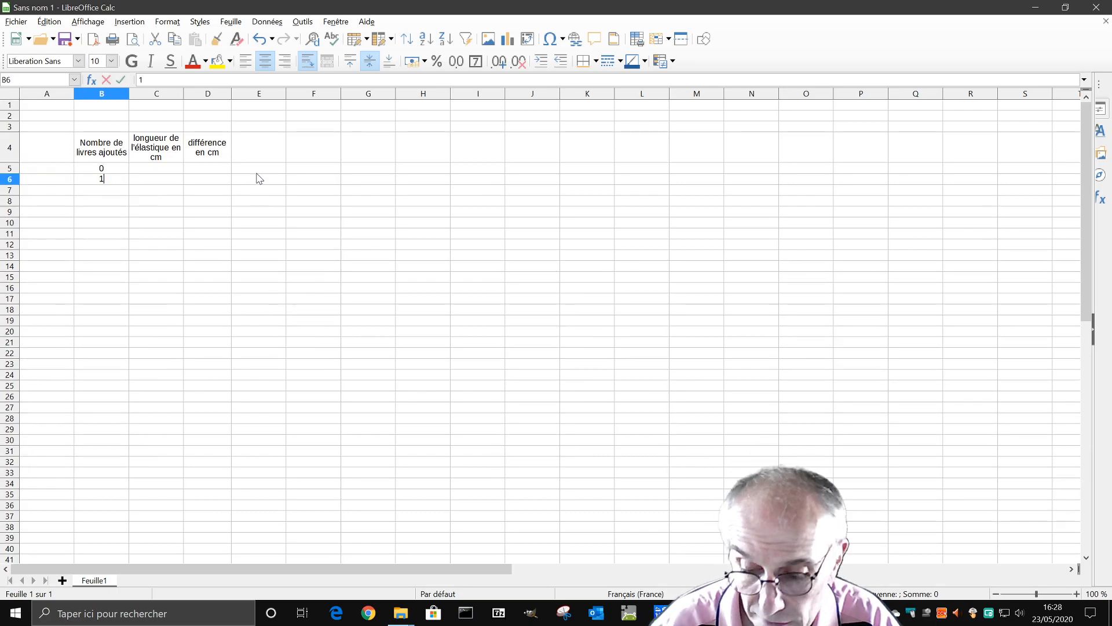
key("Return")
type("2")
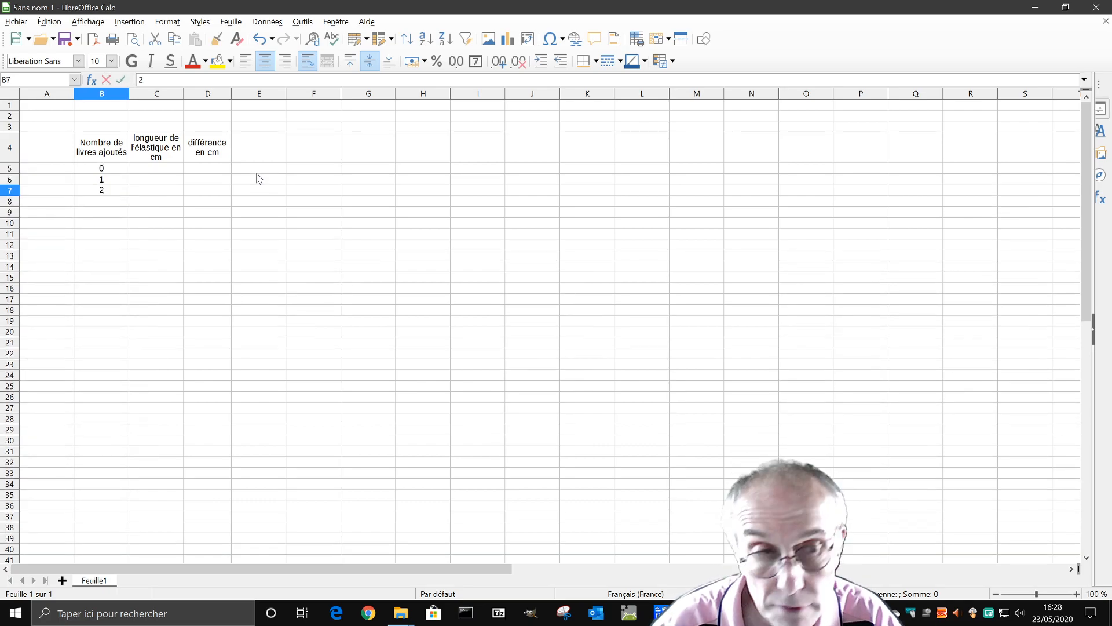
key("Return")
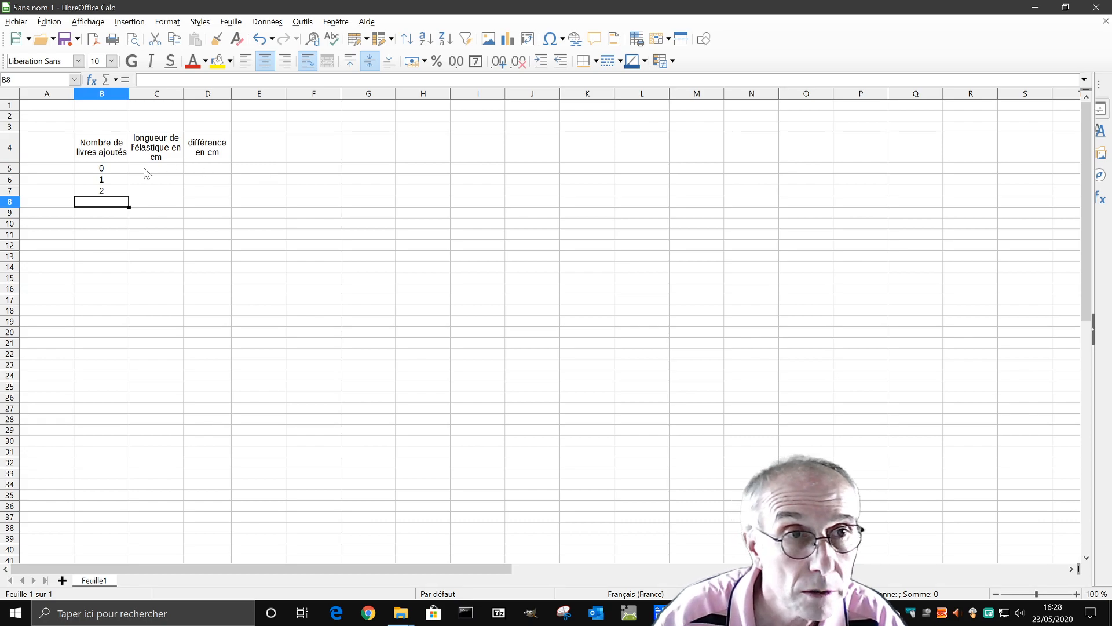
mouse_move(114, 172)
left_mouse_down()
mouse_move(116, 202)
mouse_move(117, 193)
left_mouse_up()
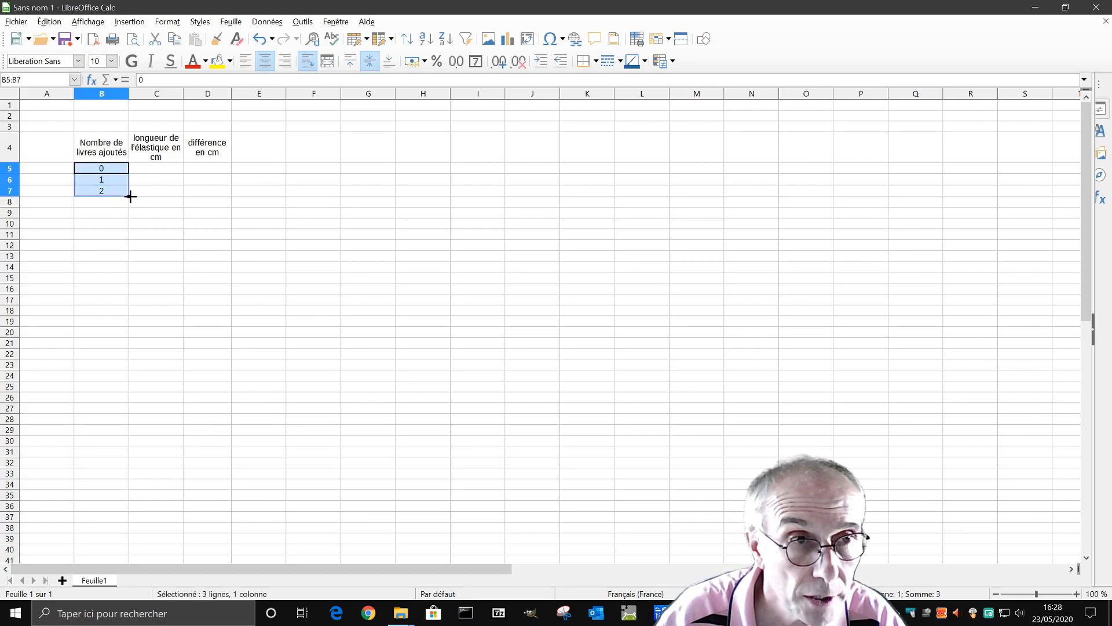
left_click_drag(130, 197, 130, 255)
Enter the elastic length 11 in cell C5.
left_click(165, 168)
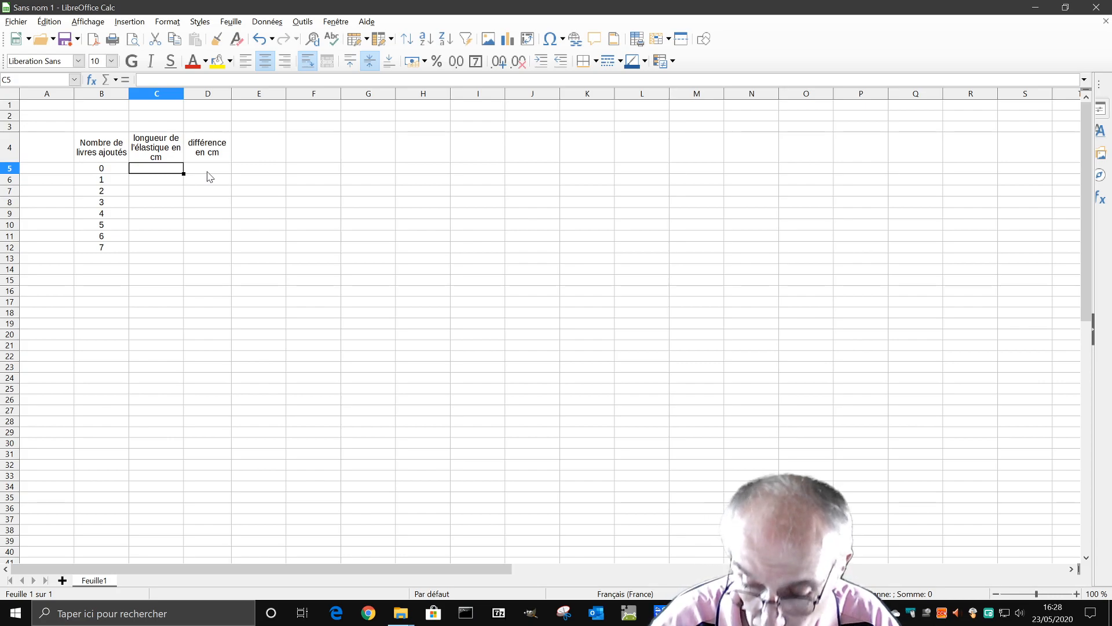
type("11")
key("Return")
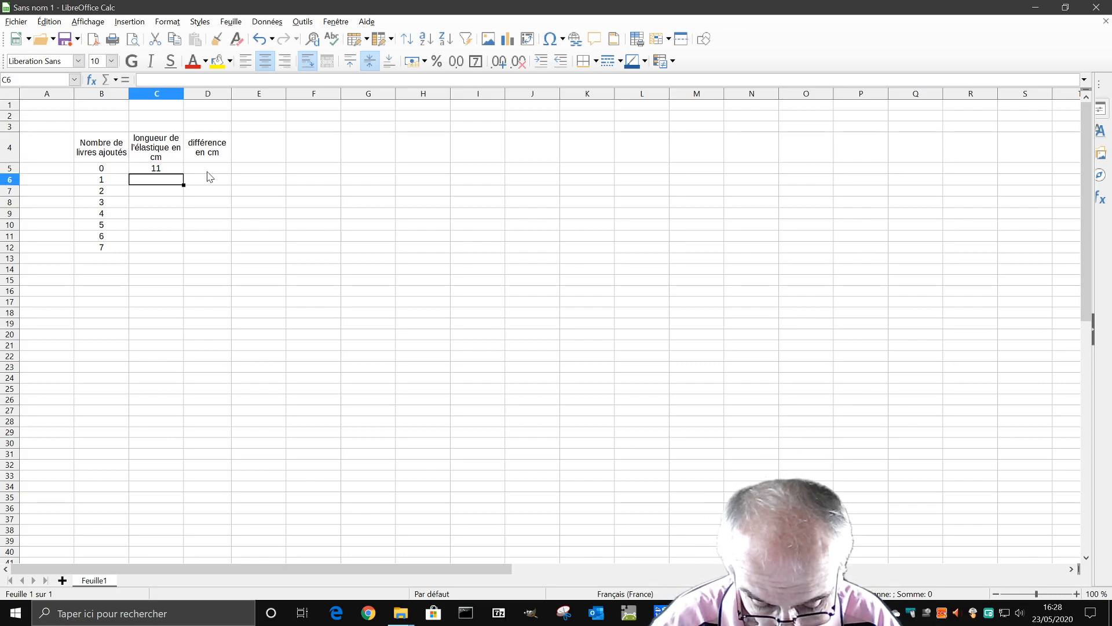
type("14")
key("Return")
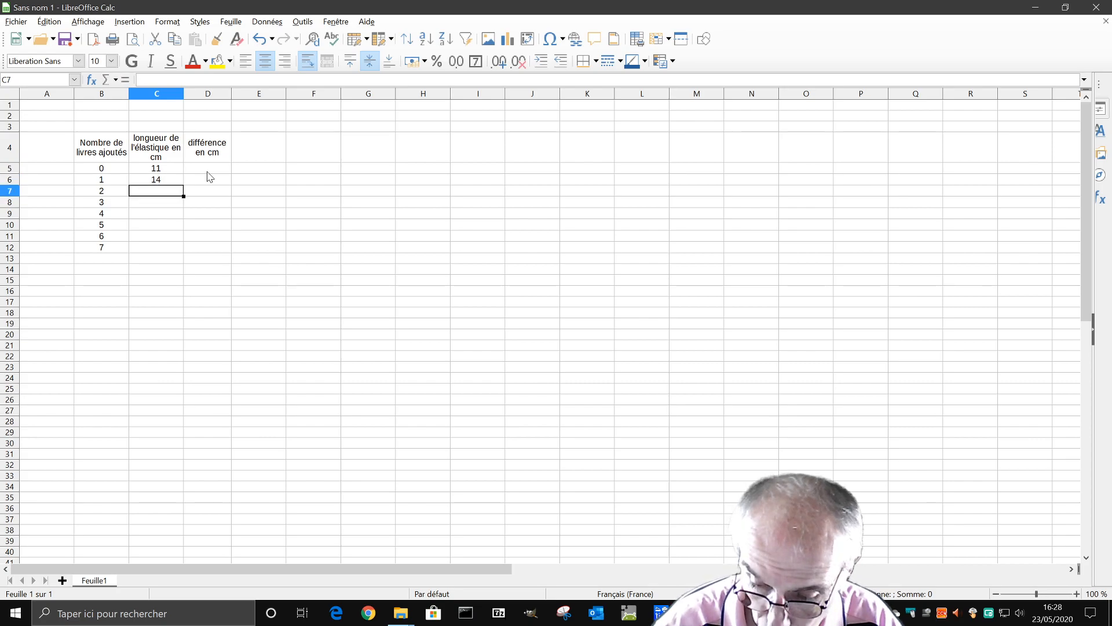
type("12")
key("Return")
type("5")
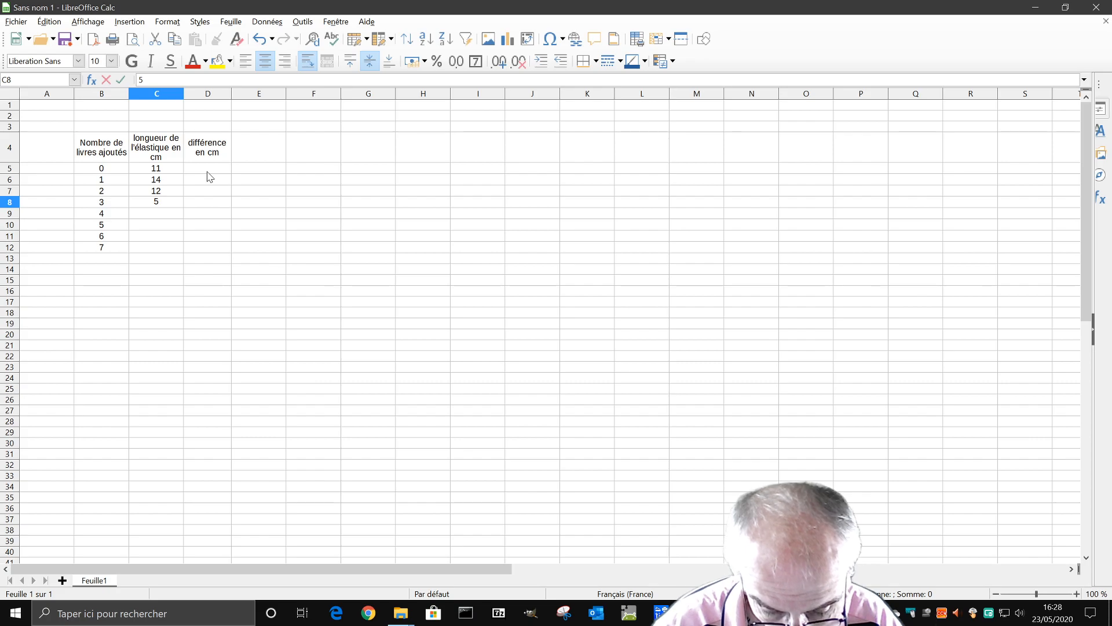
key("Up")
key("Up")
key("Up")
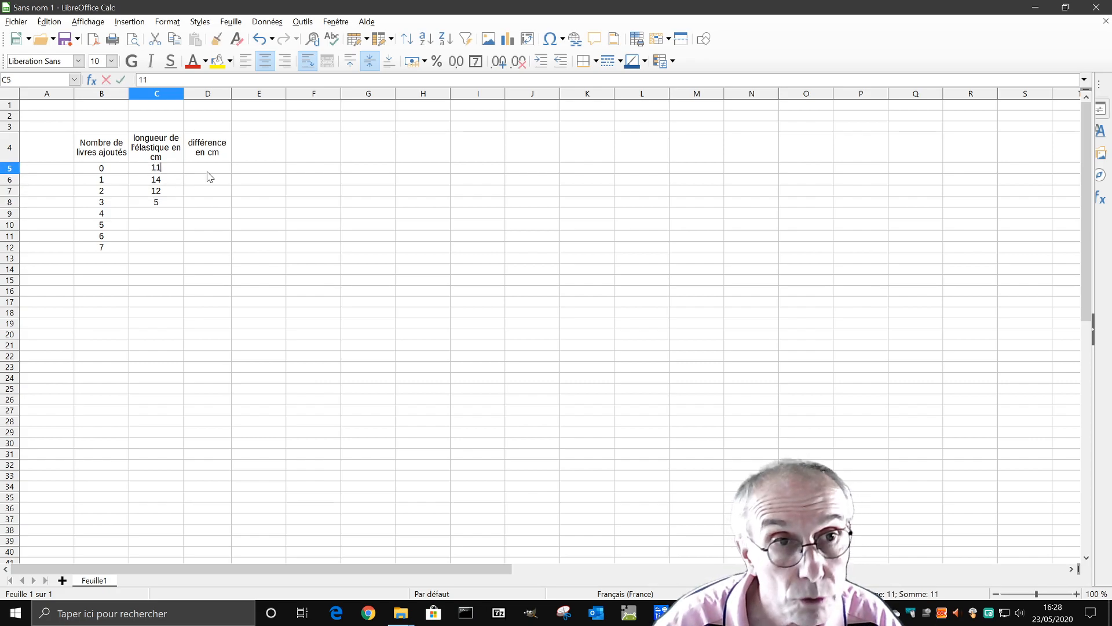
Enter the elastic lengths 22, 36, 48, 53, 57, 59 and 61 in cells C6 to C12.
key("Down")
type("22")
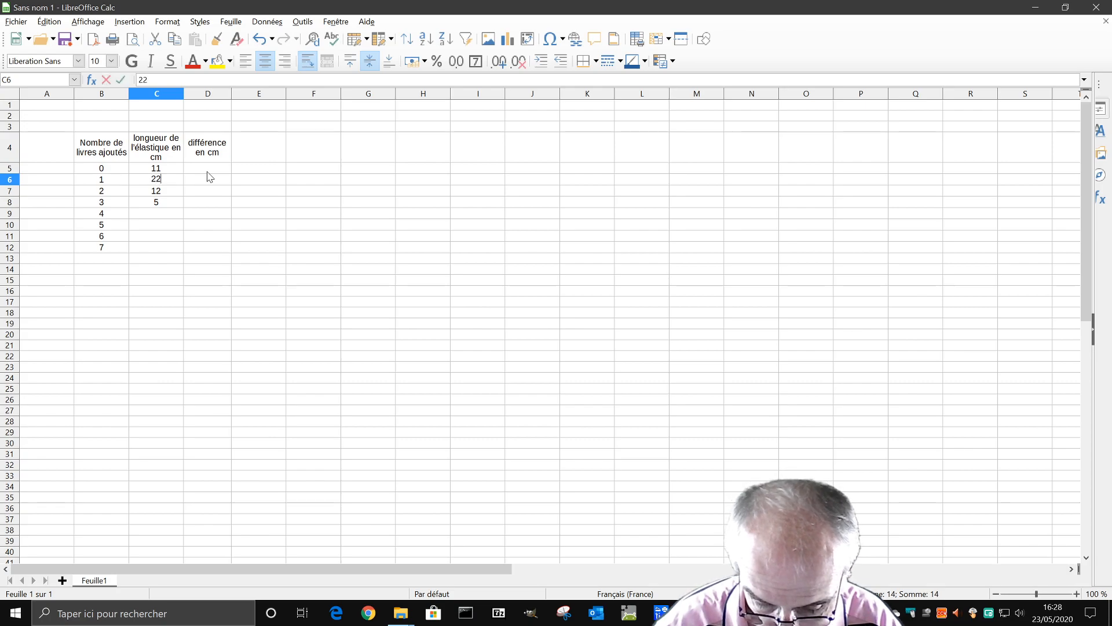
key("Return")
type("36")
key("Return")
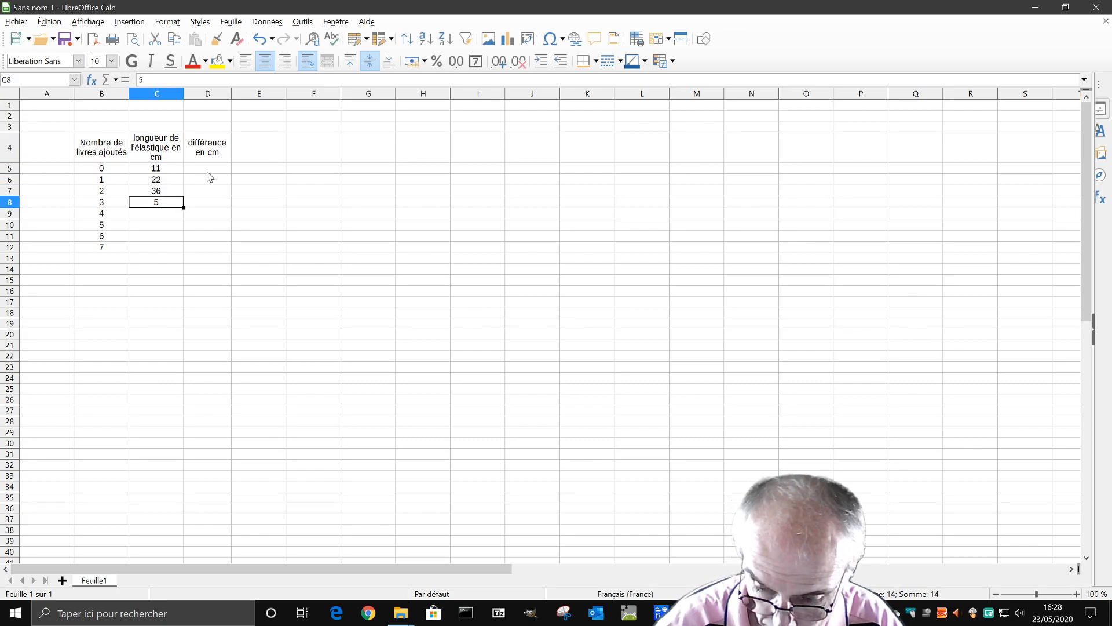
type("48")
key("Return")
type("5")
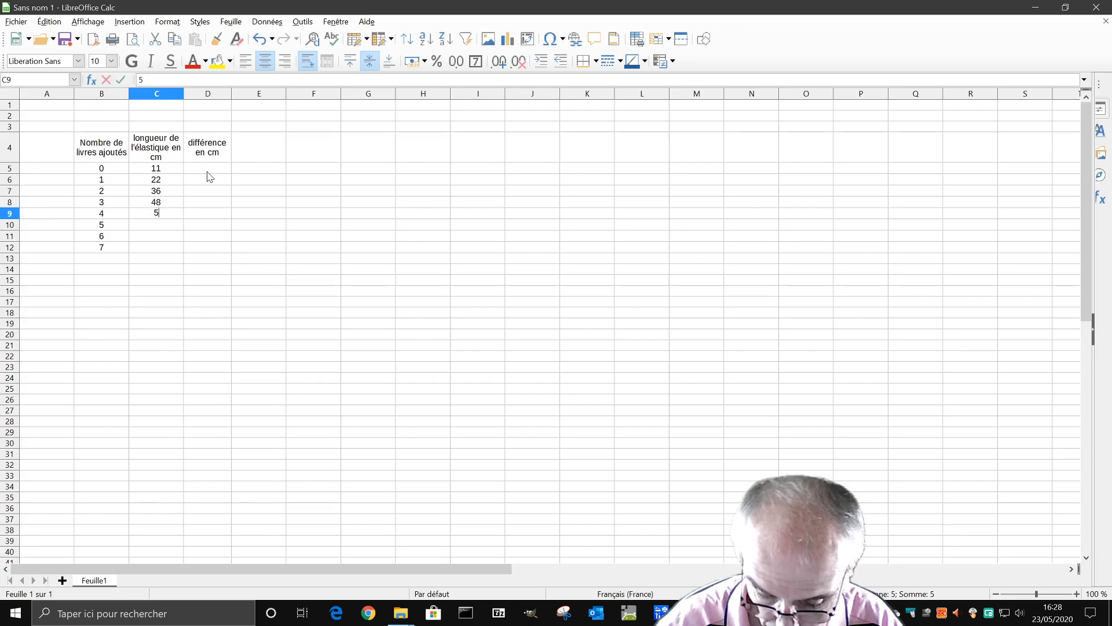
type("3")
key("Return")
type("57")
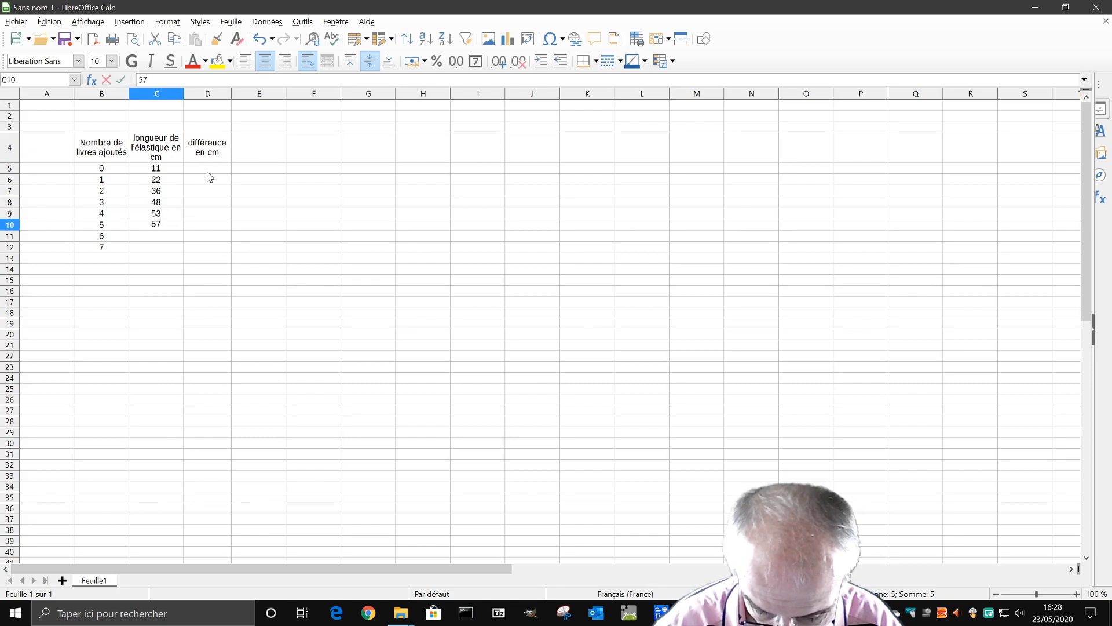
key("Return")
type("59")
key("Return")
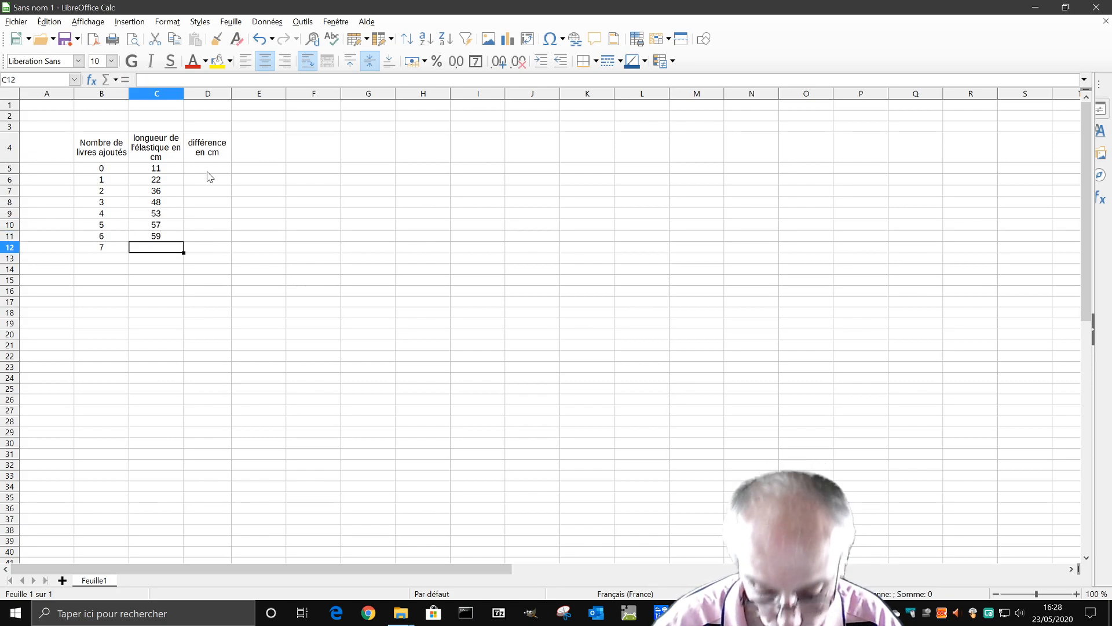
type("61")
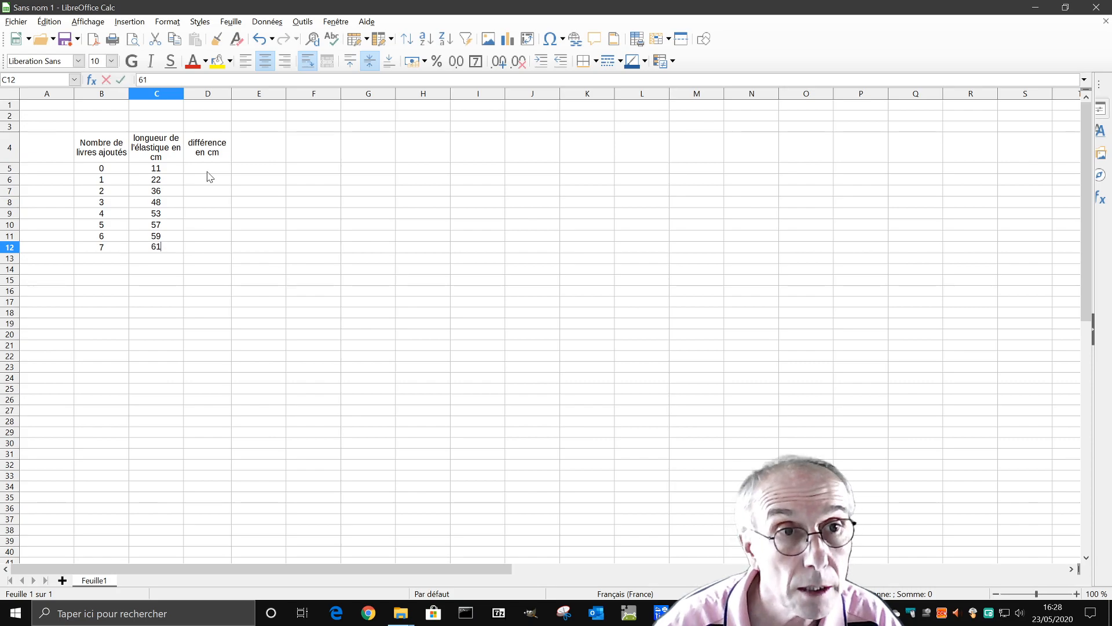
key("Return")
Enter the formula =C6-C5 in cell D6 to compute the first length difference.
key("Up")
key("Up")
key("Up")
key("Up")
key("Up")
key("Up")
key("Up")
key("Up")
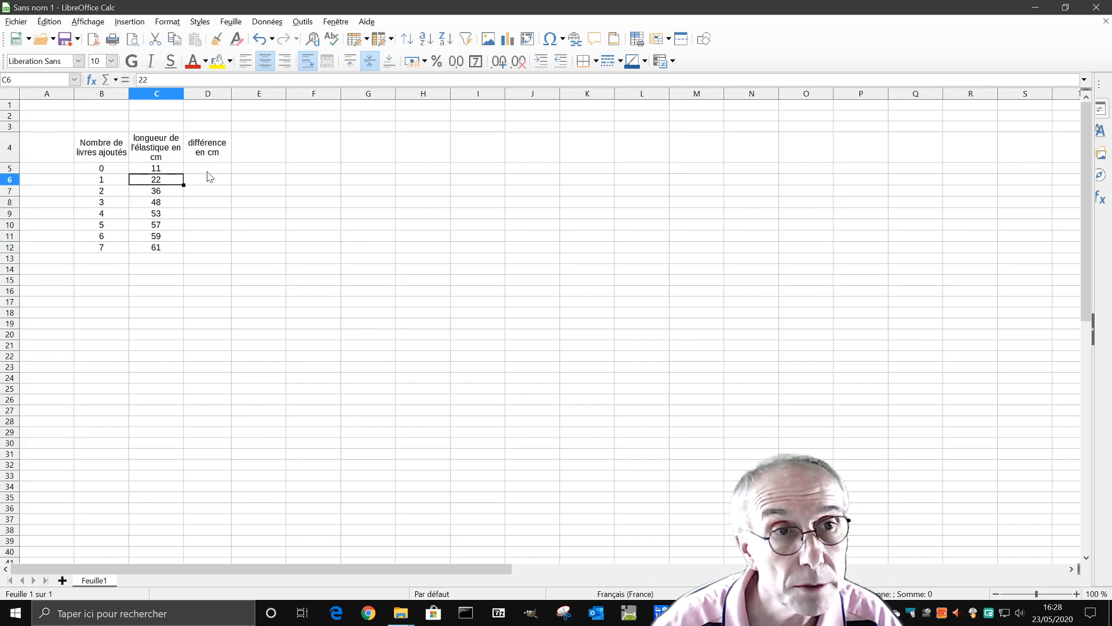
key("Right")
key("Down")
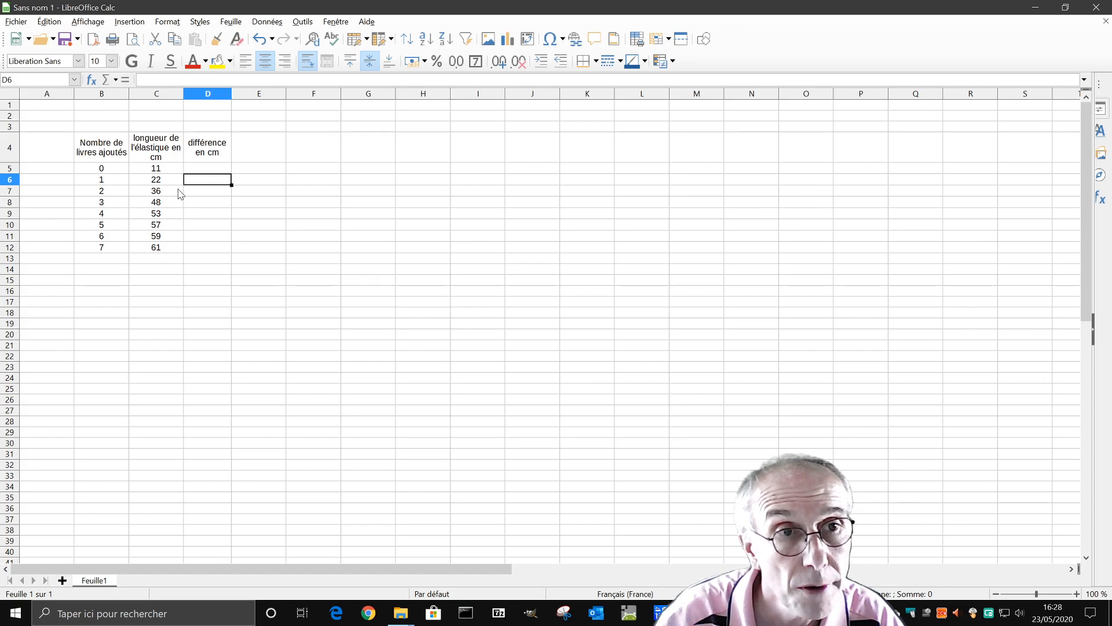
scroll(181, 194, "up", 1)
scroll(181, 194, "up", 3)
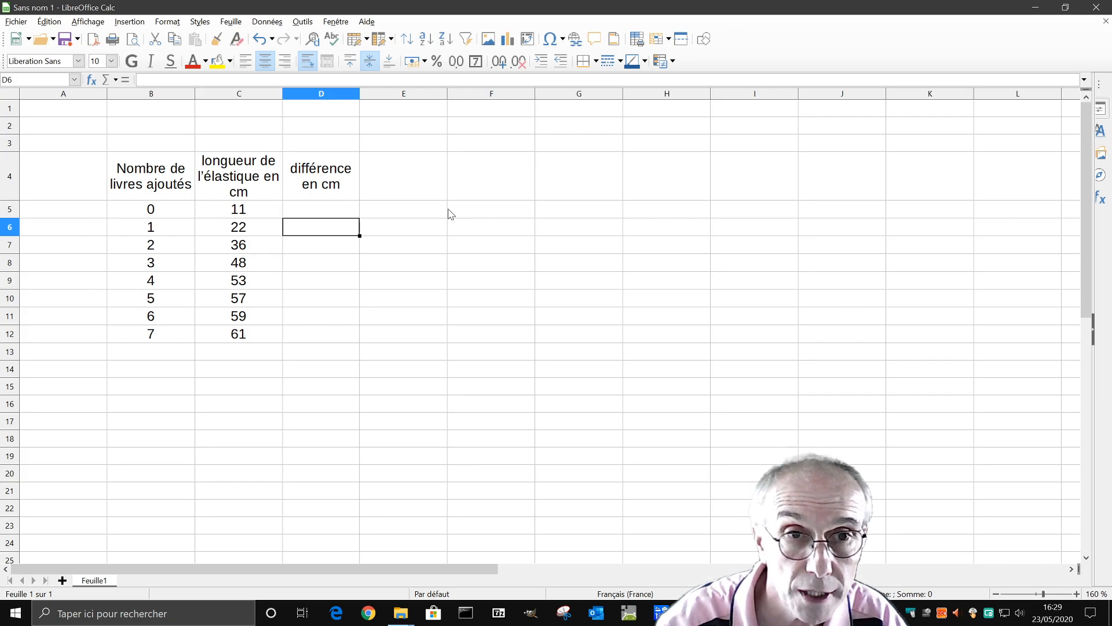
type("=")
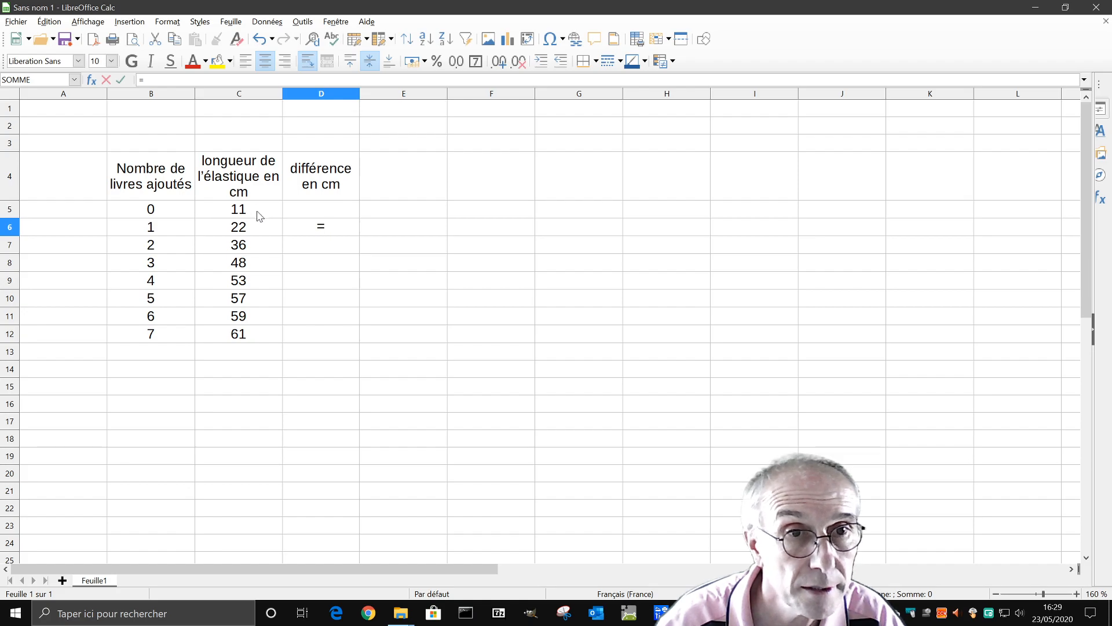
type("c6")
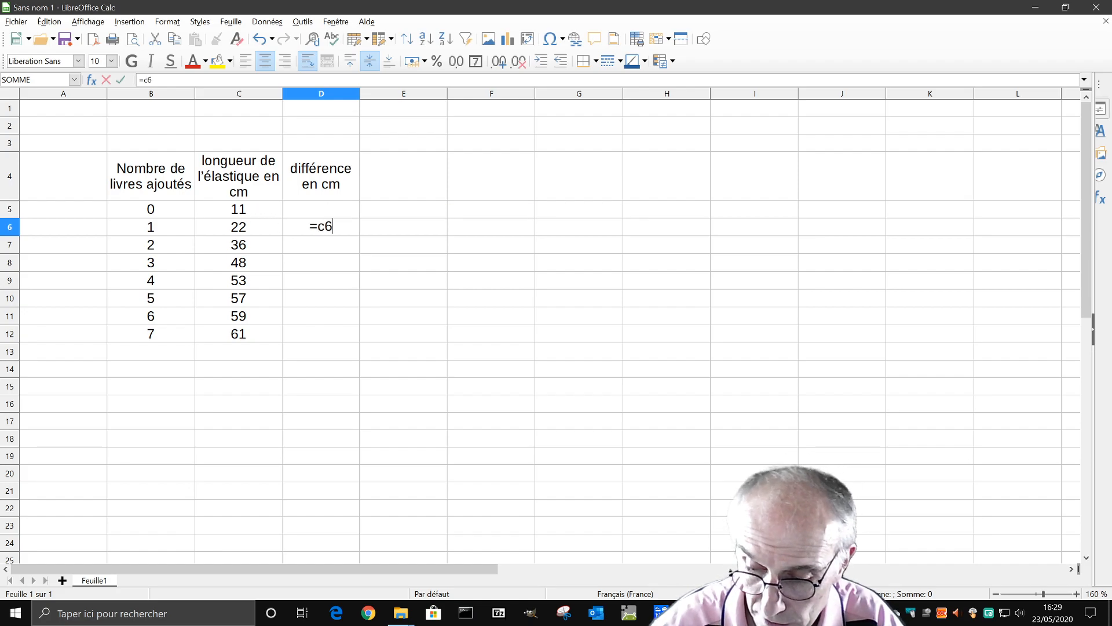
type("-c5")
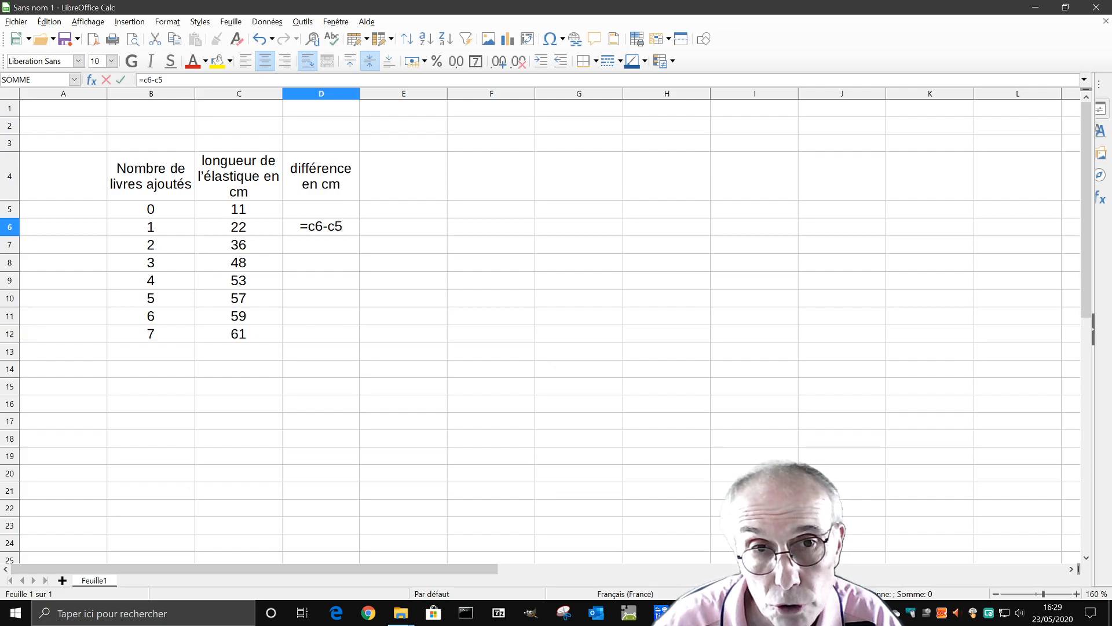
key("Return")
left_click(321, 227)
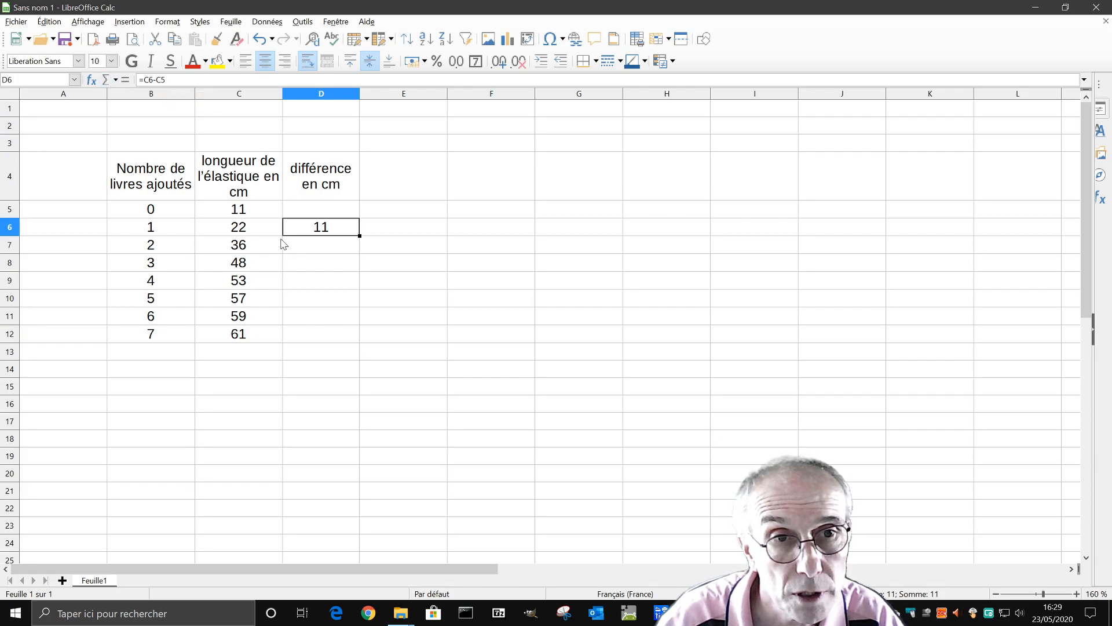
Set the length in C6 to 56 to test how the formula in D6 recalculates.
left_click(240, 233)
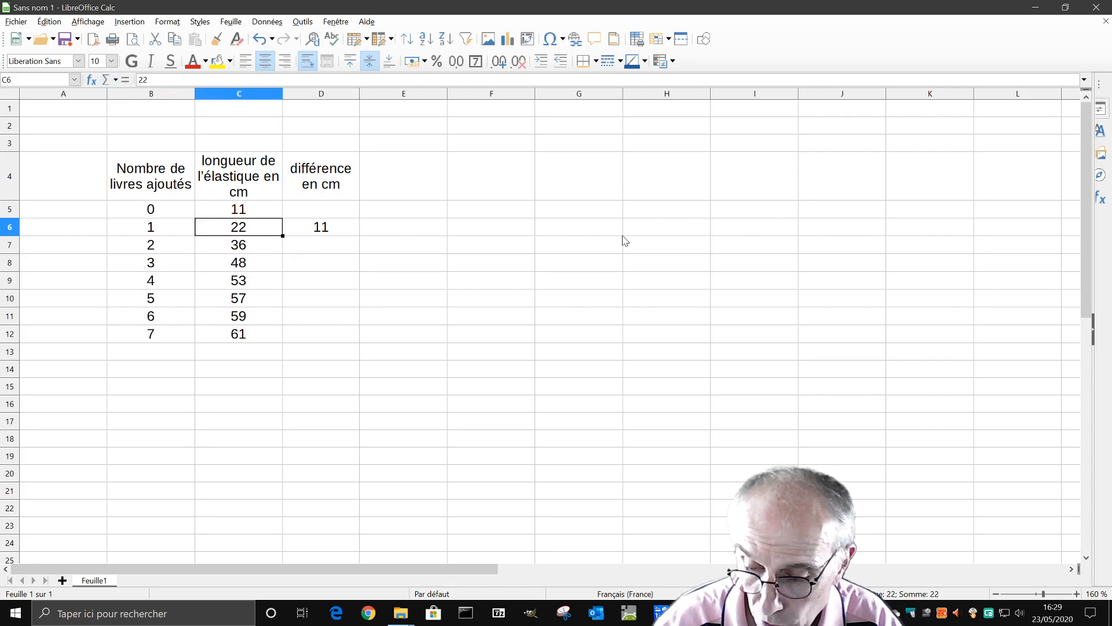
type("56")
key("Return")
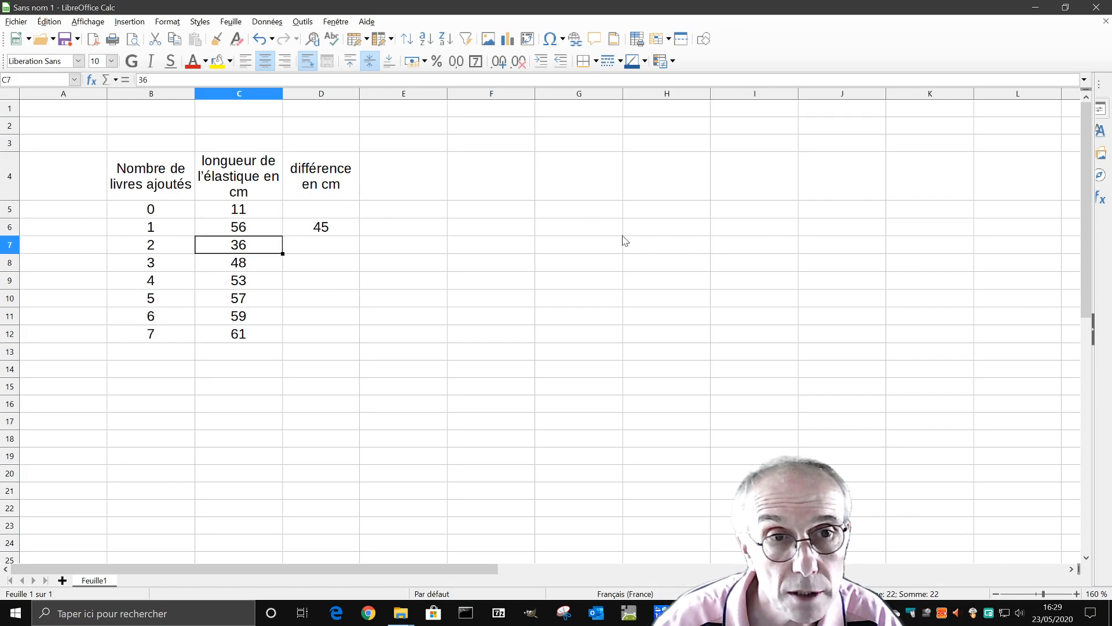
key("Up")
key("Right")
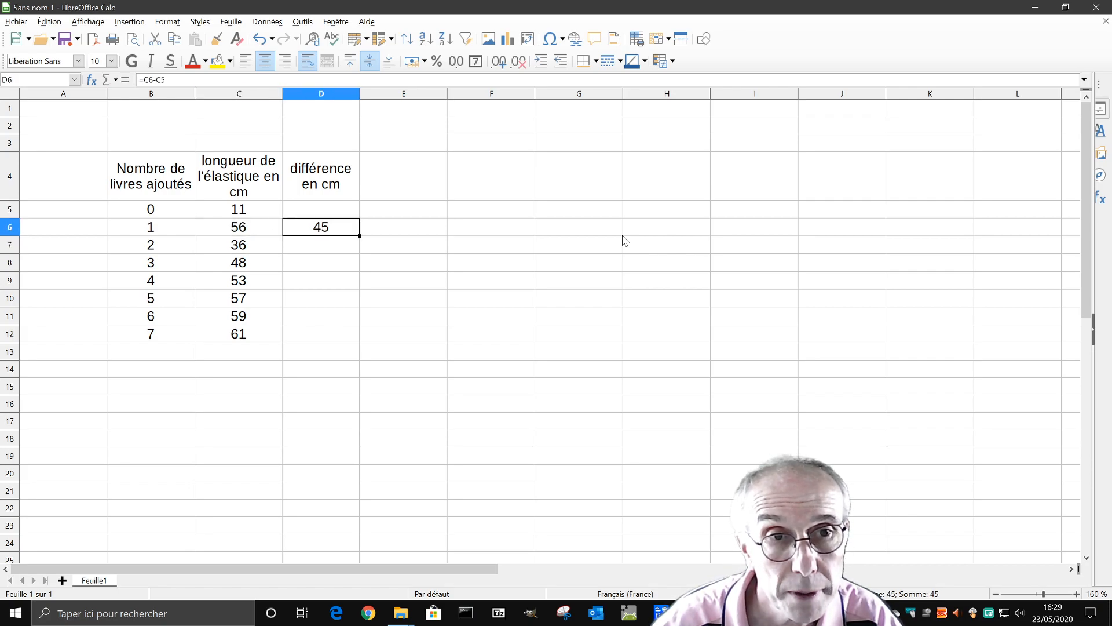
Set the length in C6 back to 22 and check the difference in D6.
key("Left")
type("22")
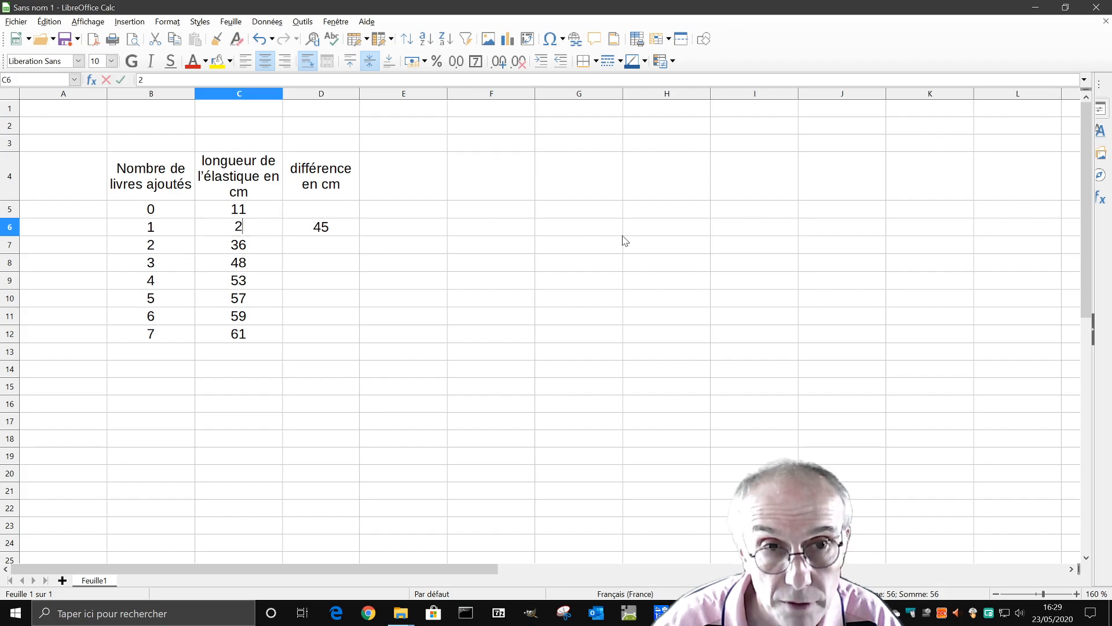
key("Return")
key("Right")
key("Up")
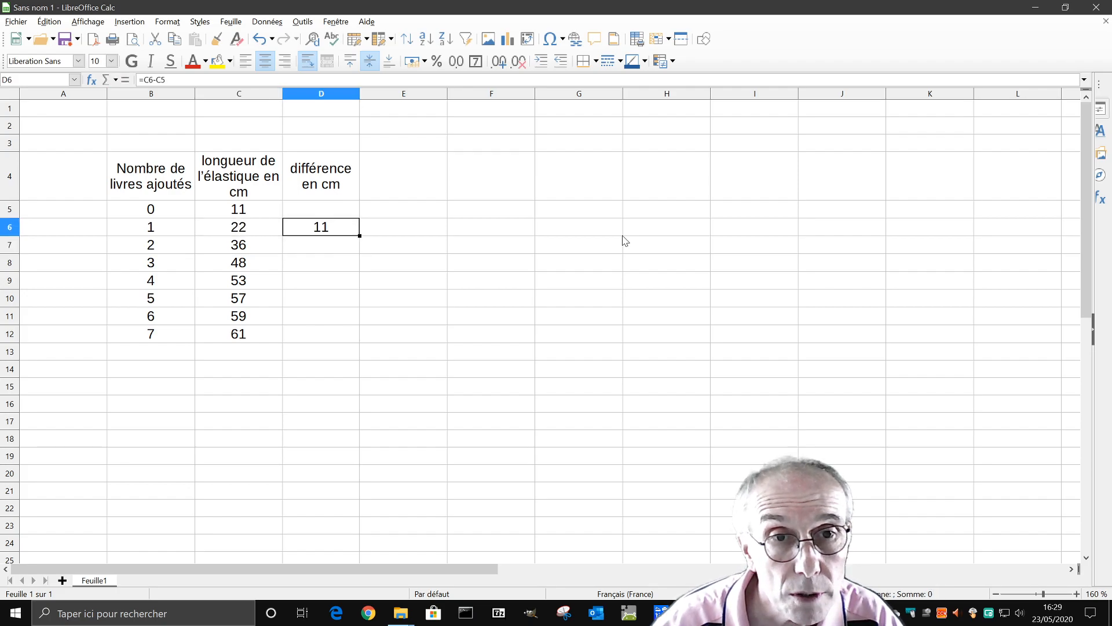
Copy the difference formula from D6 down through cell D12.
key("Down")
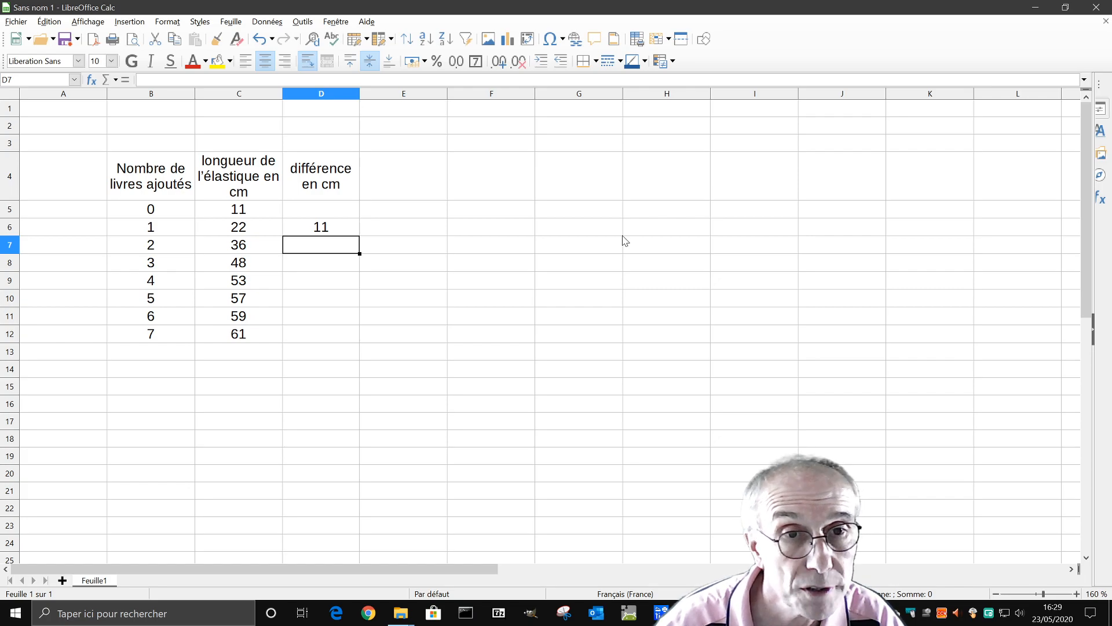
key("Up")
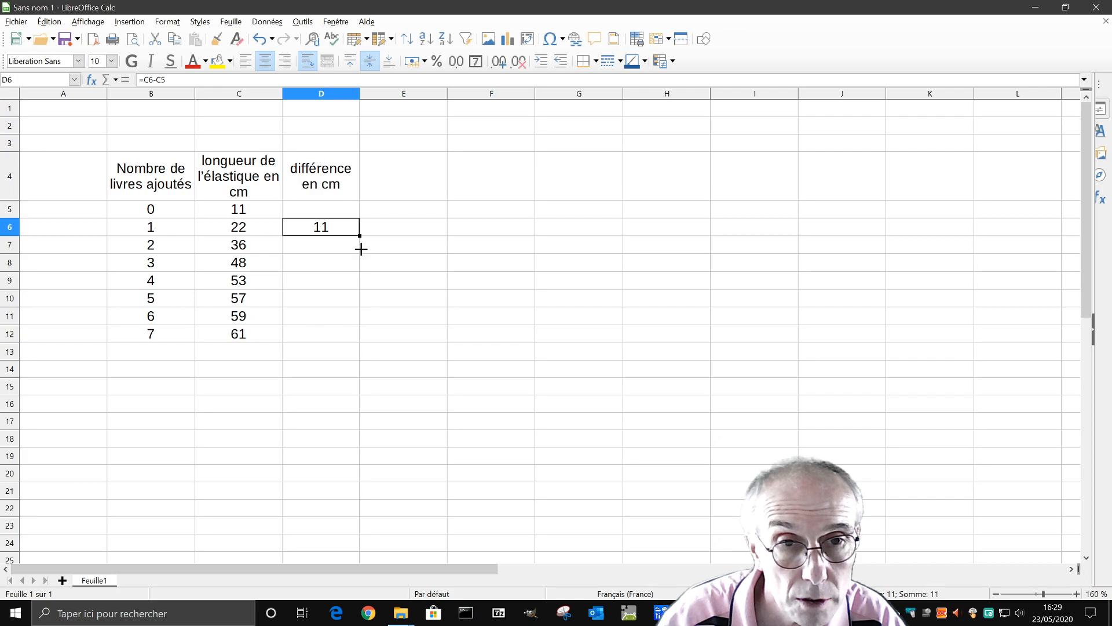
left_click_drag(360, 236, 368, 340)
left_click(423, 313)
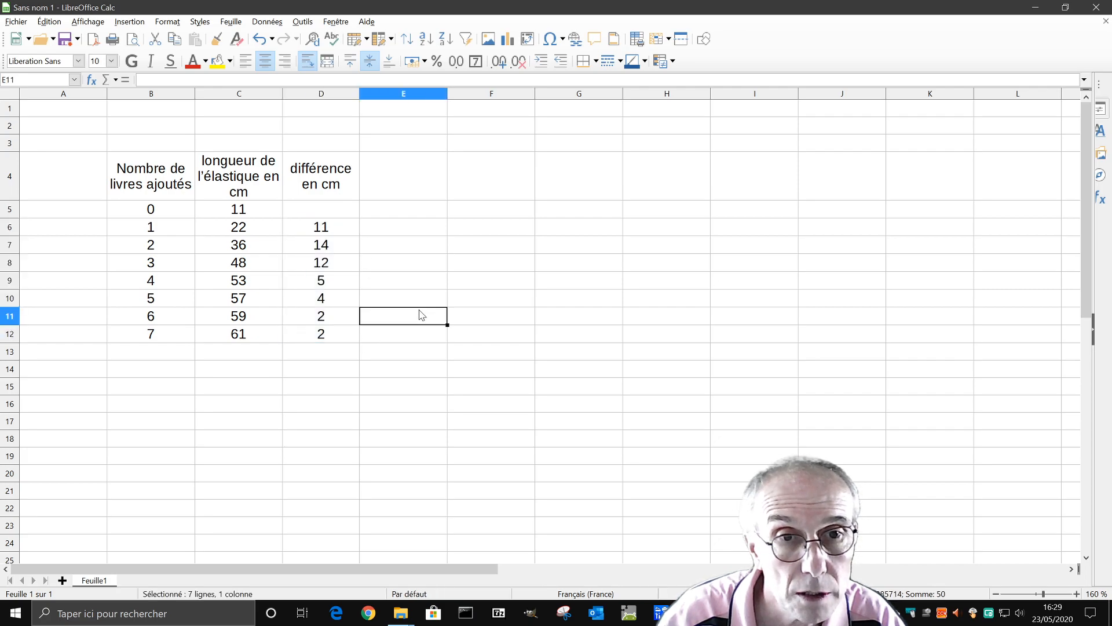
Give the empty cell D5 a grey background (Gris 4).
left_click(322, 214)
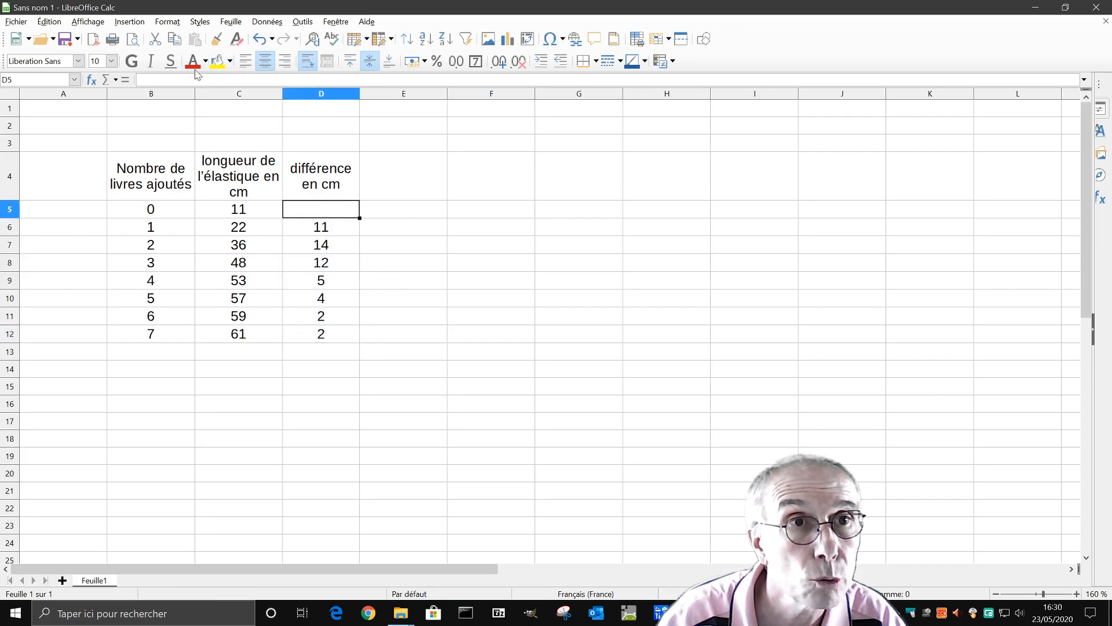
left_click(230, 61)
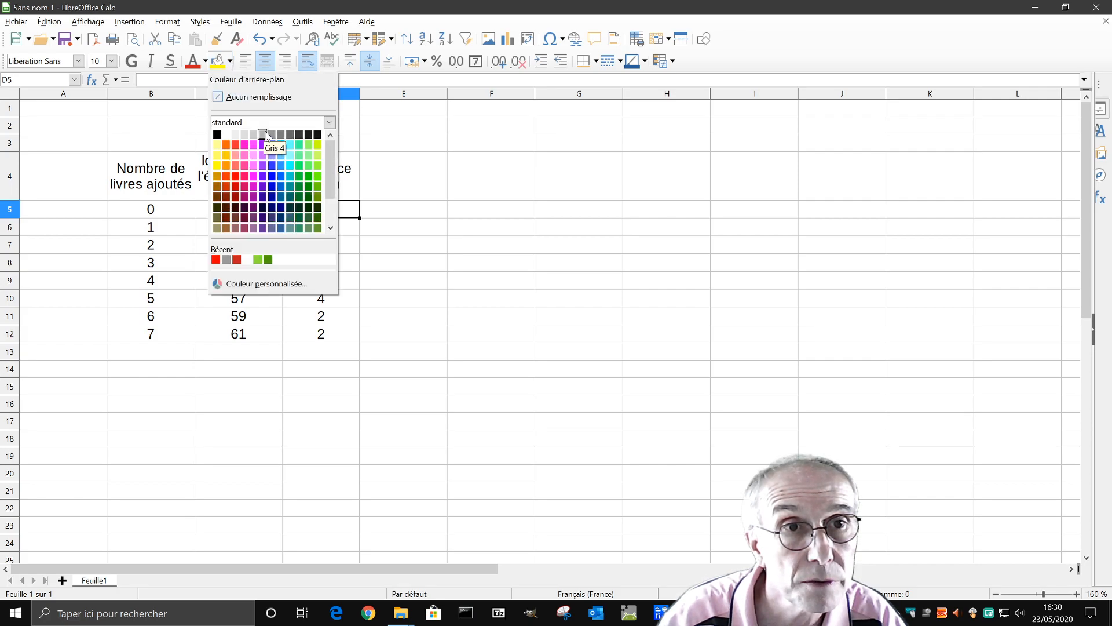
left_click(263, 134)
left_click(430, 241)
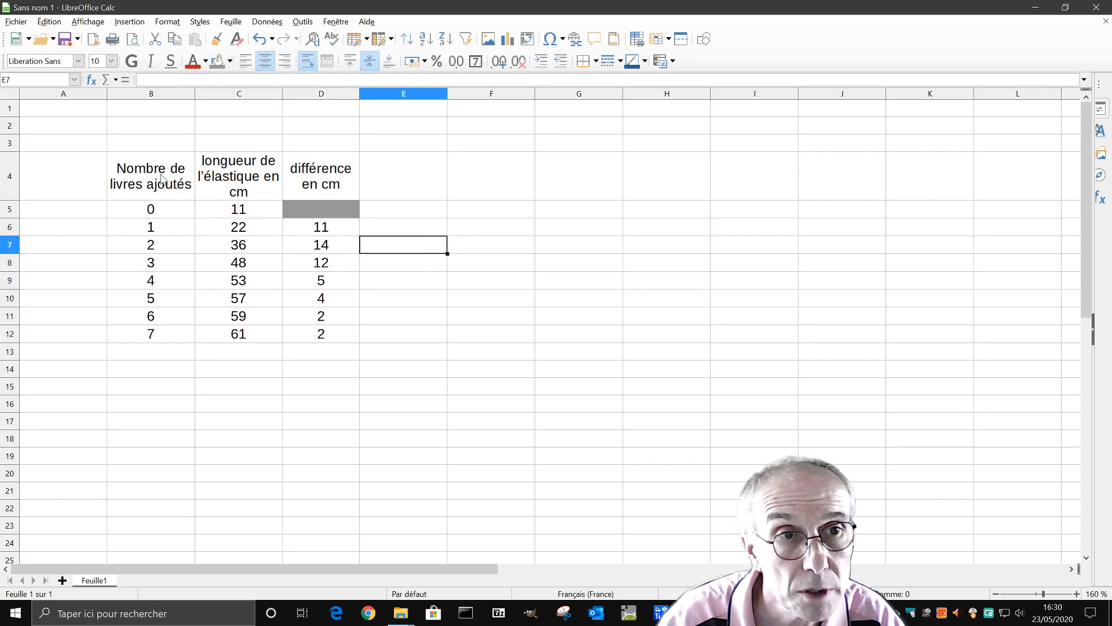
Apply black 0,75 pt borders around and between all cells of the table B4:D12.
left_click_drag(163, 179, 356, 328)
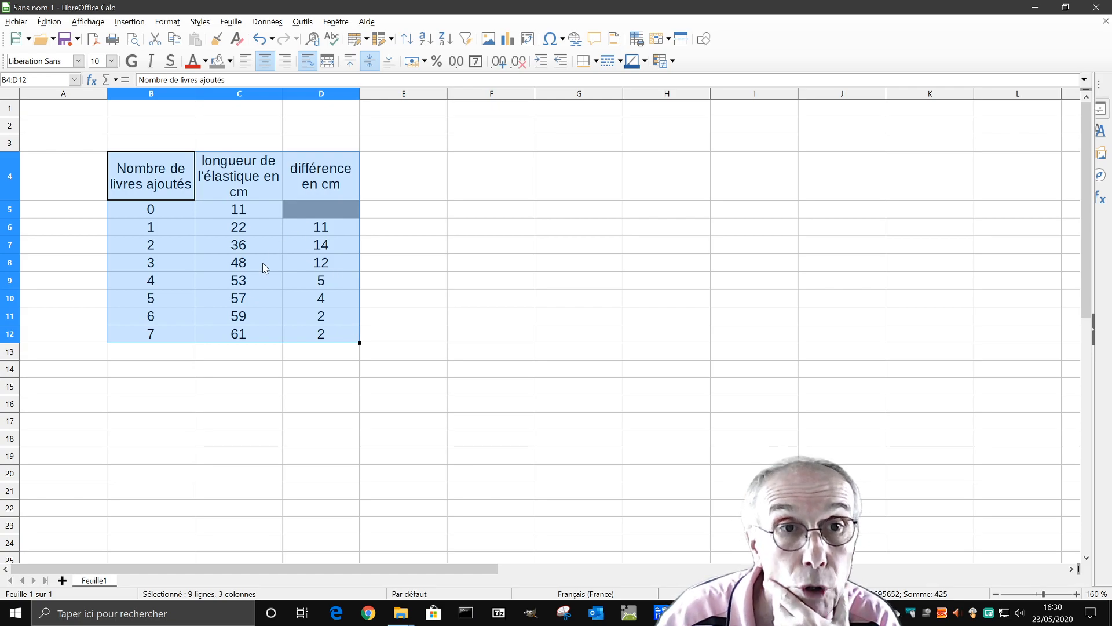
left_click(478, 280)
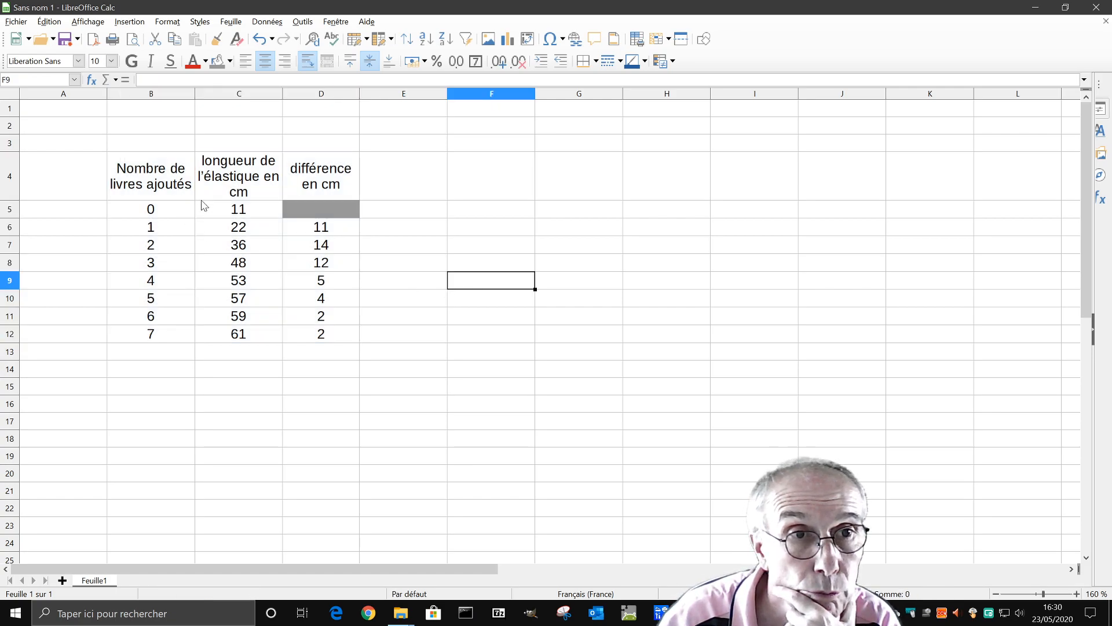
left_click_drag(149, 174, 308, 342)
right_click(288, 250)
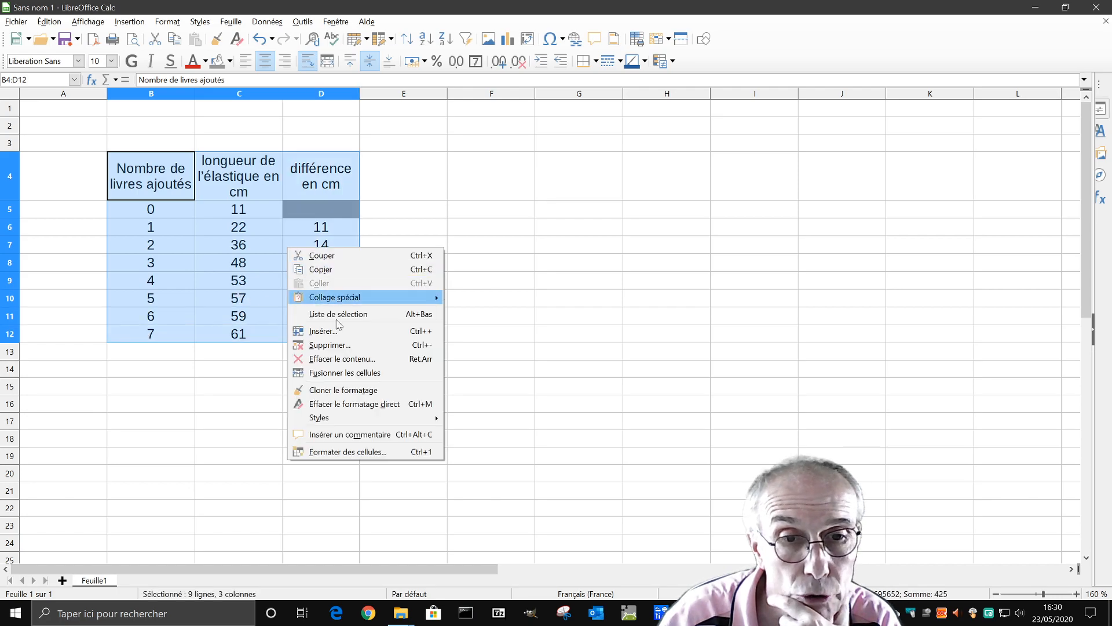
left_click(362, 452)
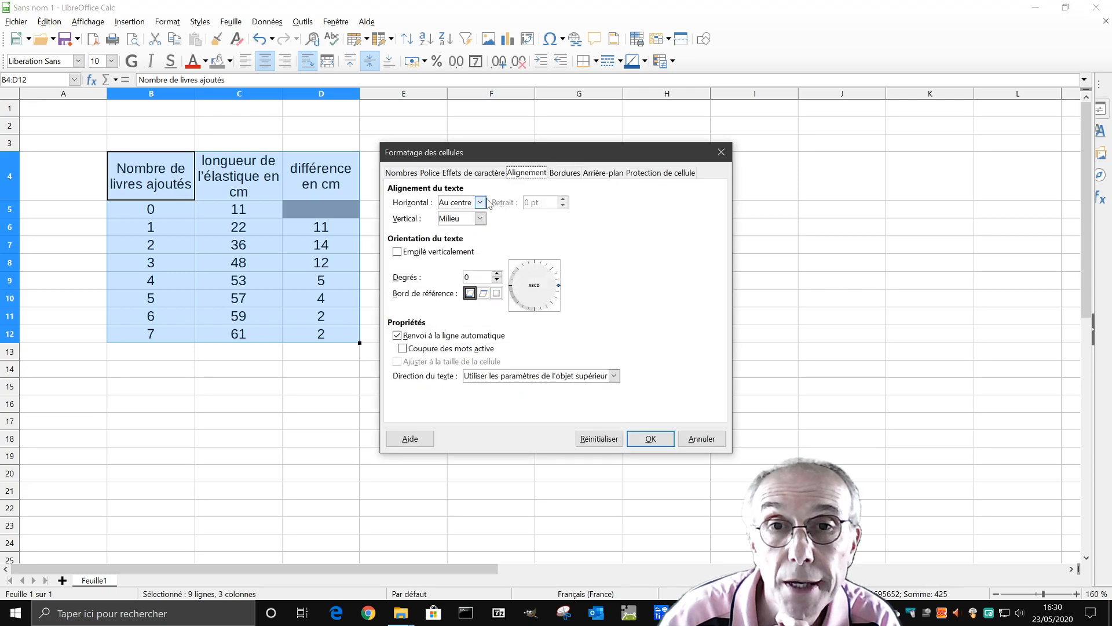
left_click(565, 172)
left_click(508, 202)
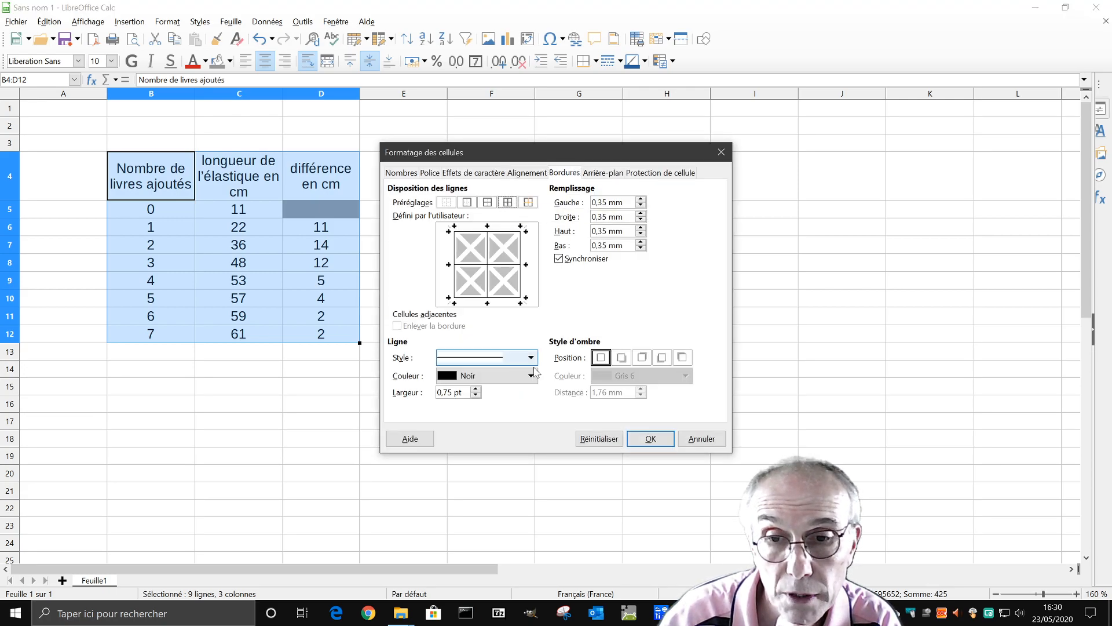
left_click(651, 439)
left_click(417, 331)
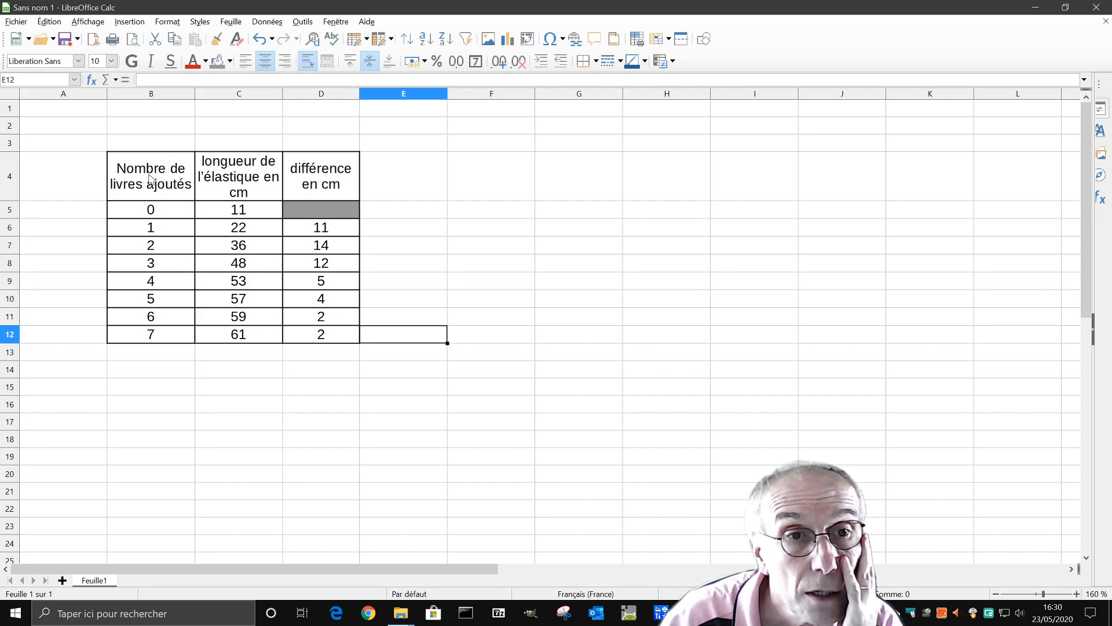
Insert a chart of B4:D12, trying the bar and pie types before choosing XY (dispersion) with points and lines.
left_click_drag(154, 185, 315, 338)
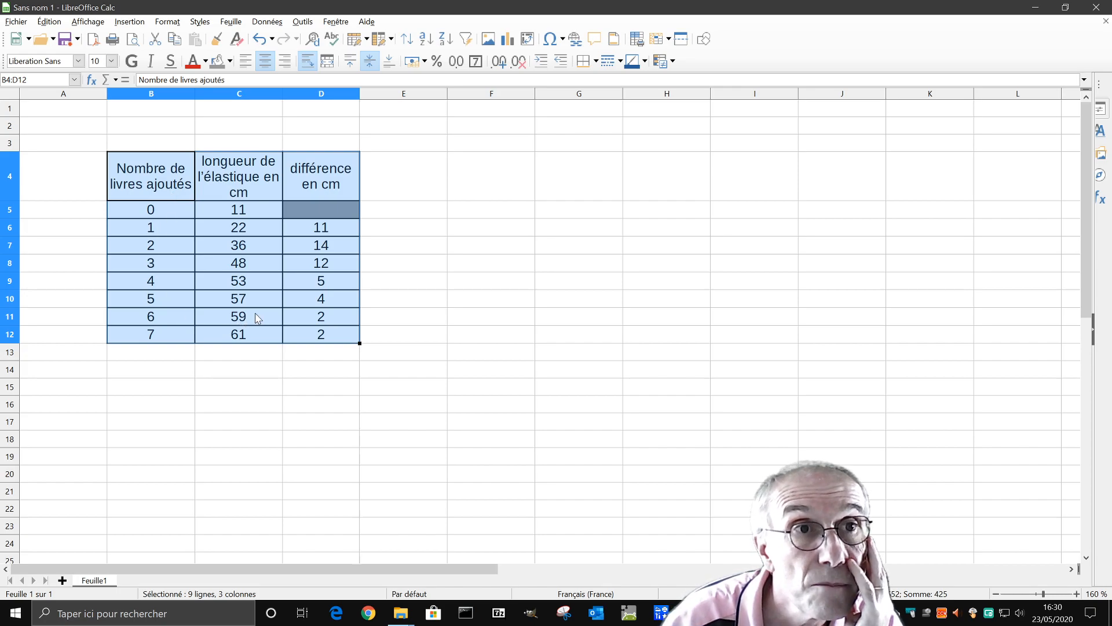
left_click(130, 23)
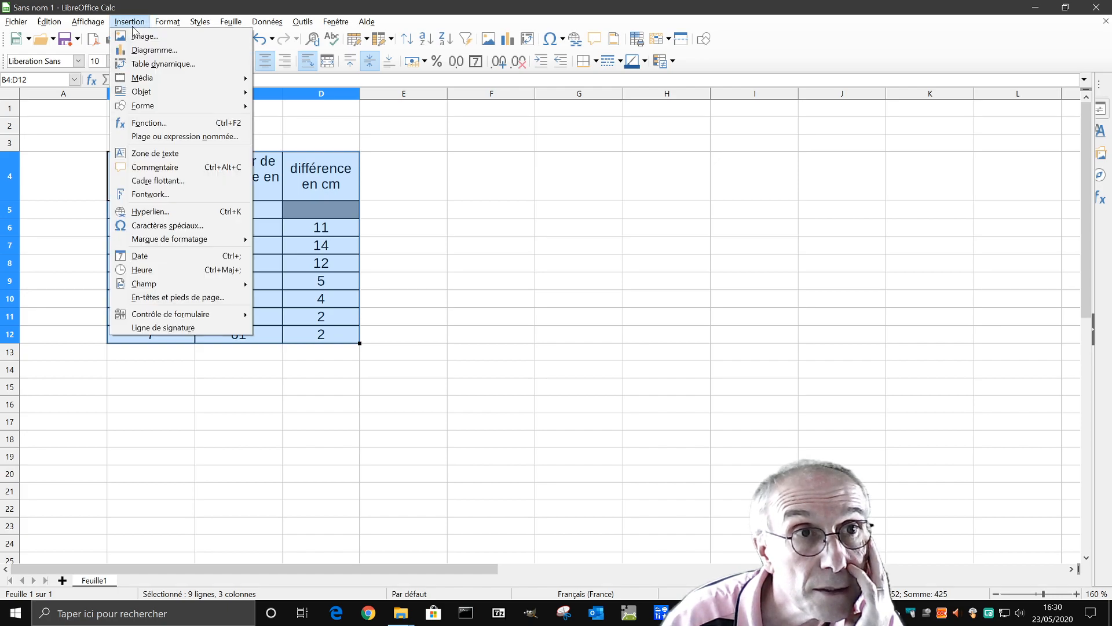
left_click(154, 51)
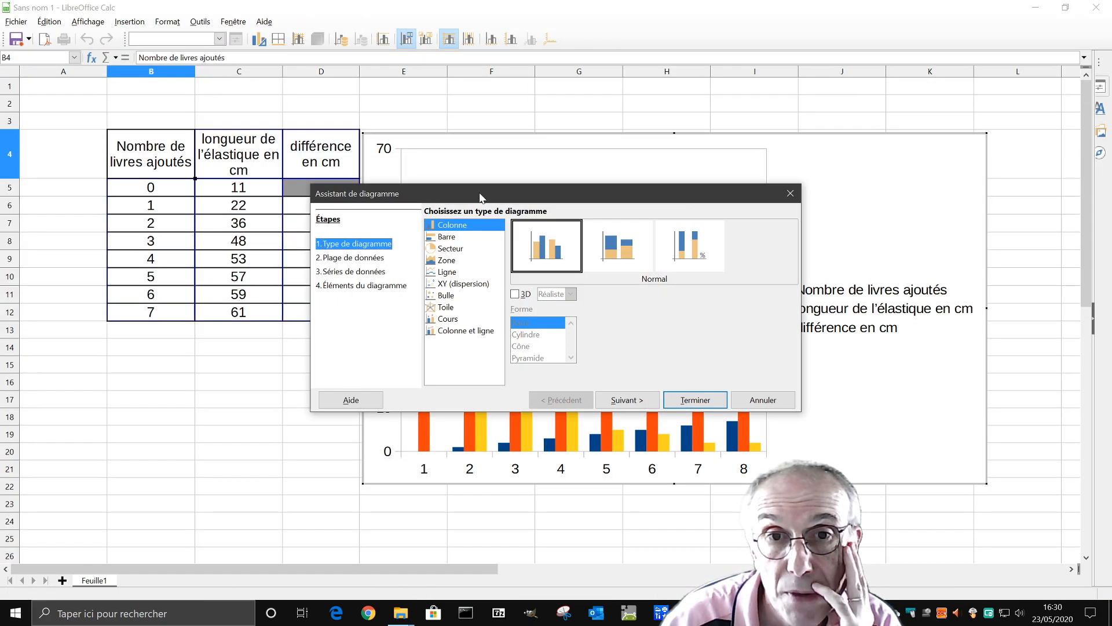
left_click_drag(480, 198, 432, 127)
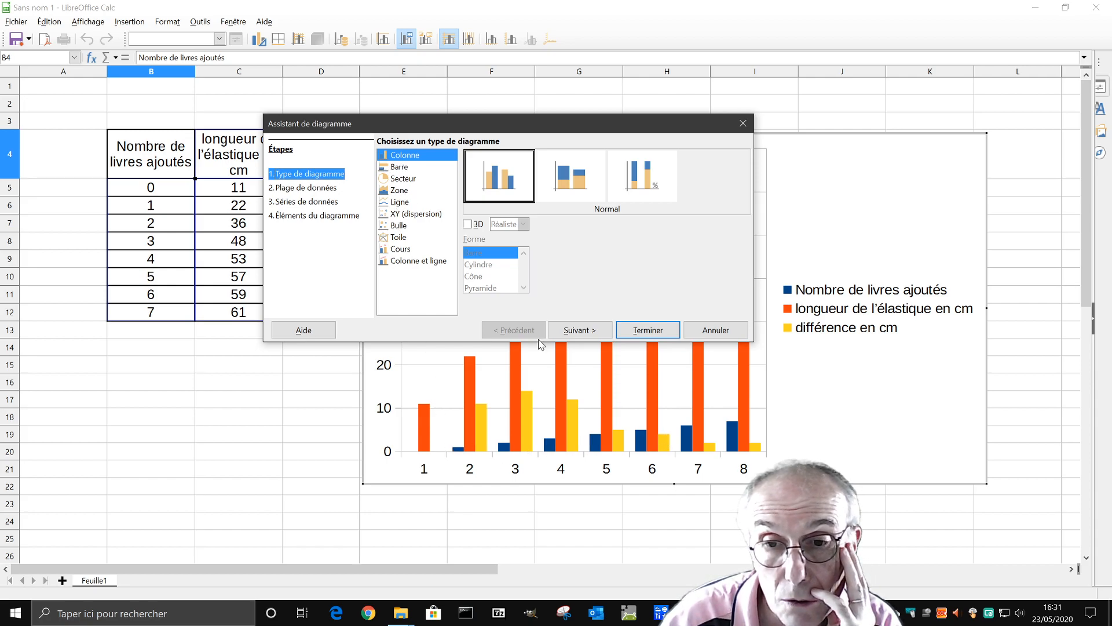
left_click(398, 168)
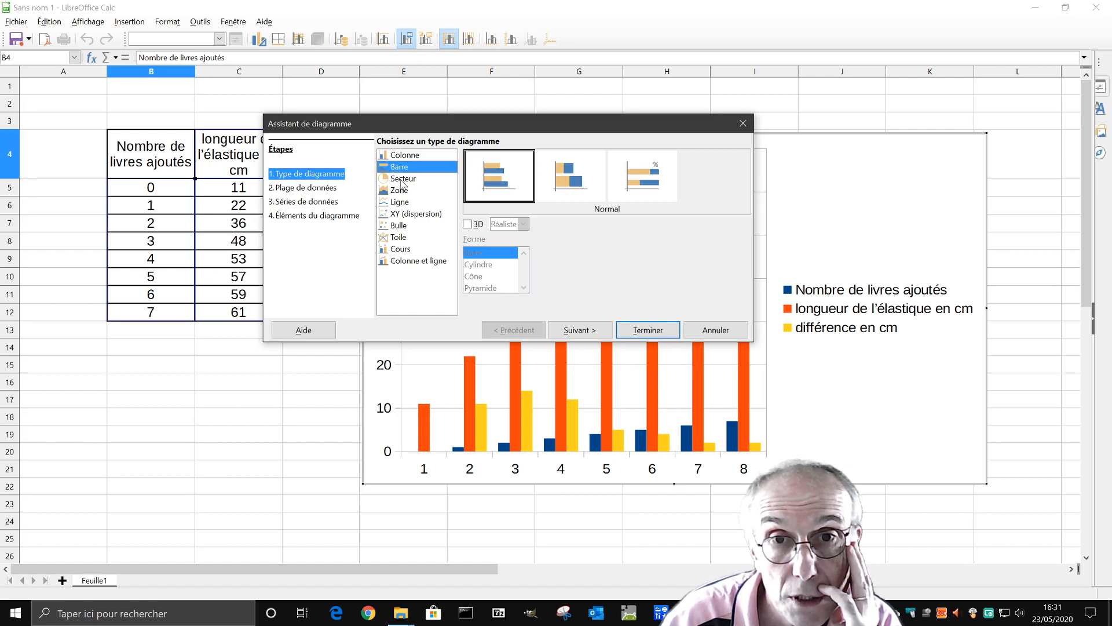
left_click(402, 180)
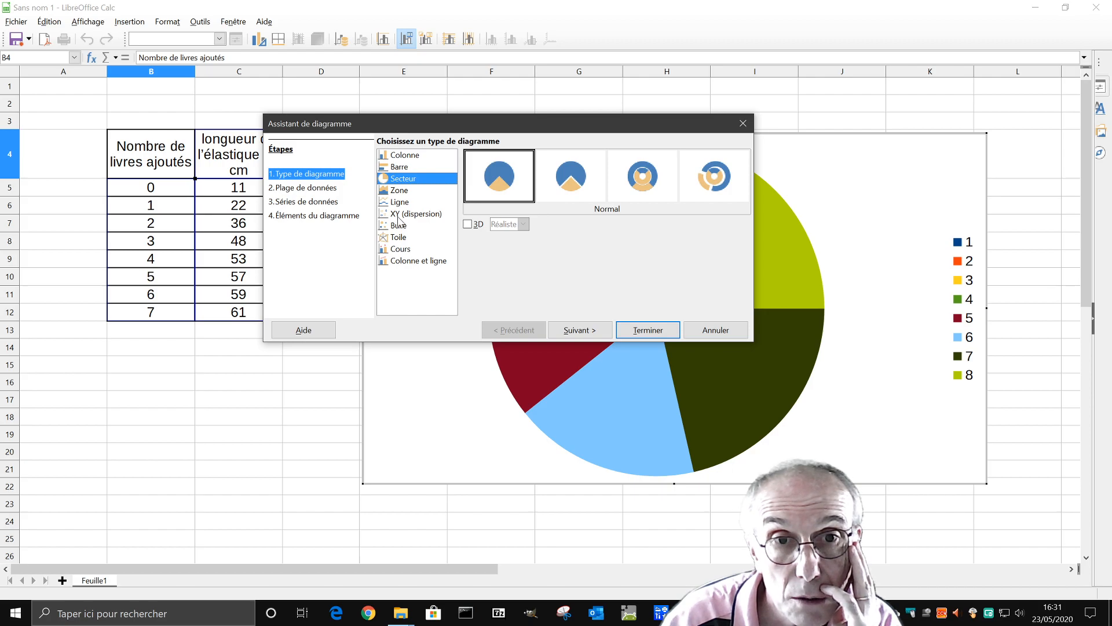
left_click(399, 216)
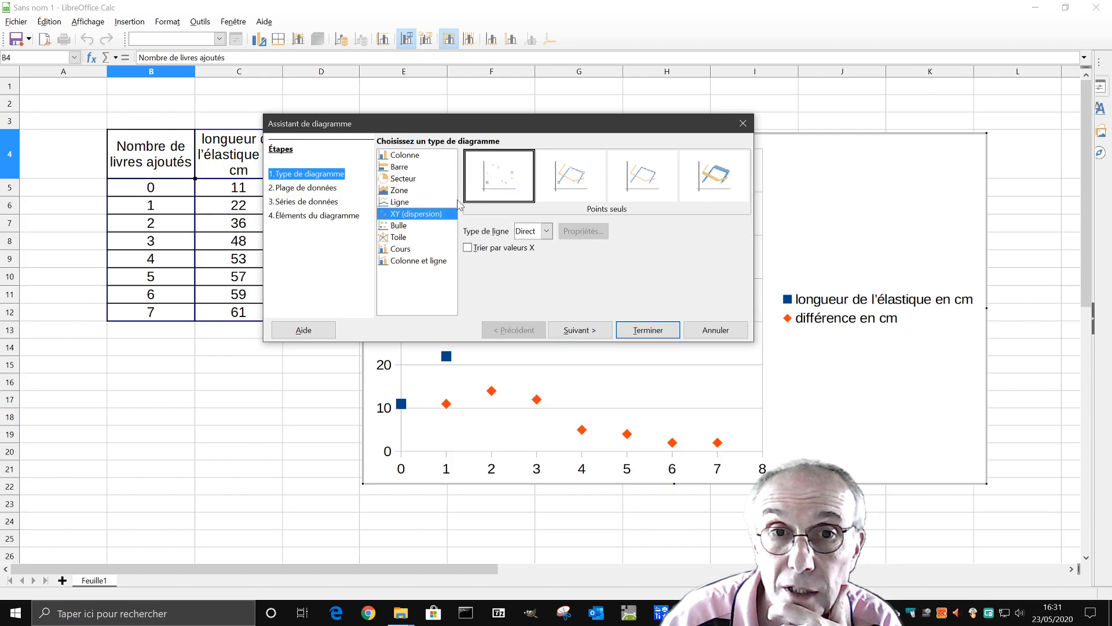
left_click(578, 184)
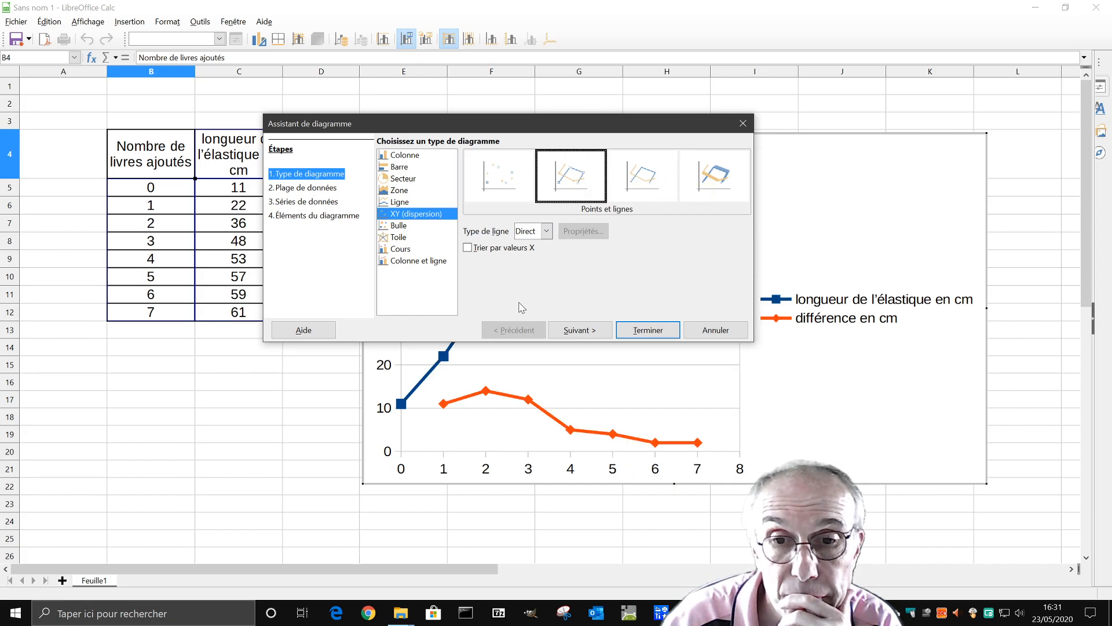
left_click_drag(524, 135, 369, 515)
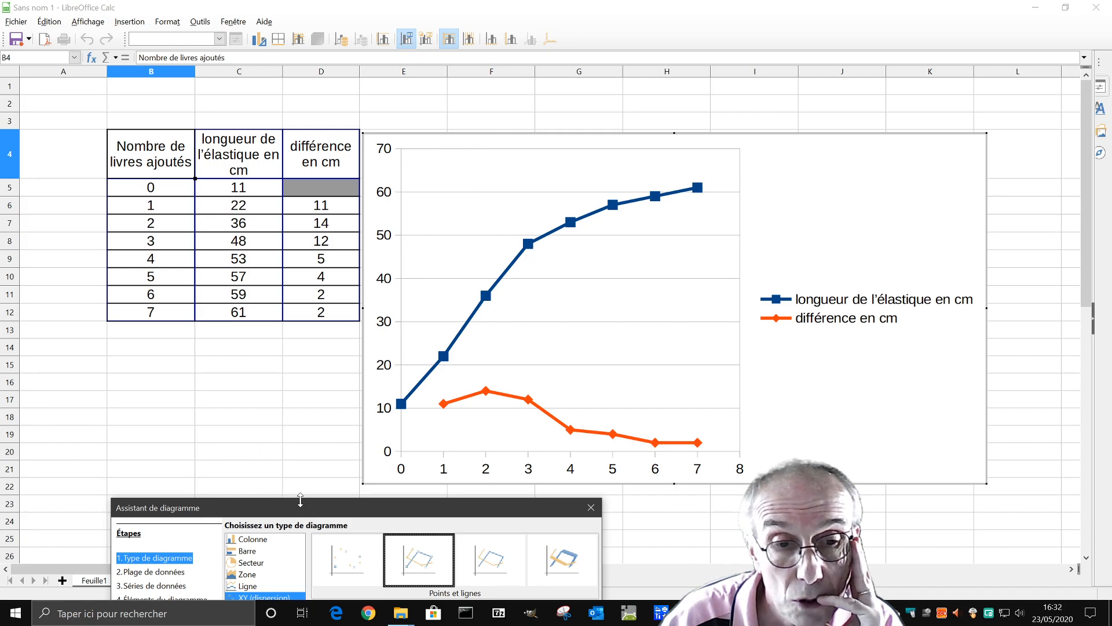
left_click_drag(304, 507, 330, 102)
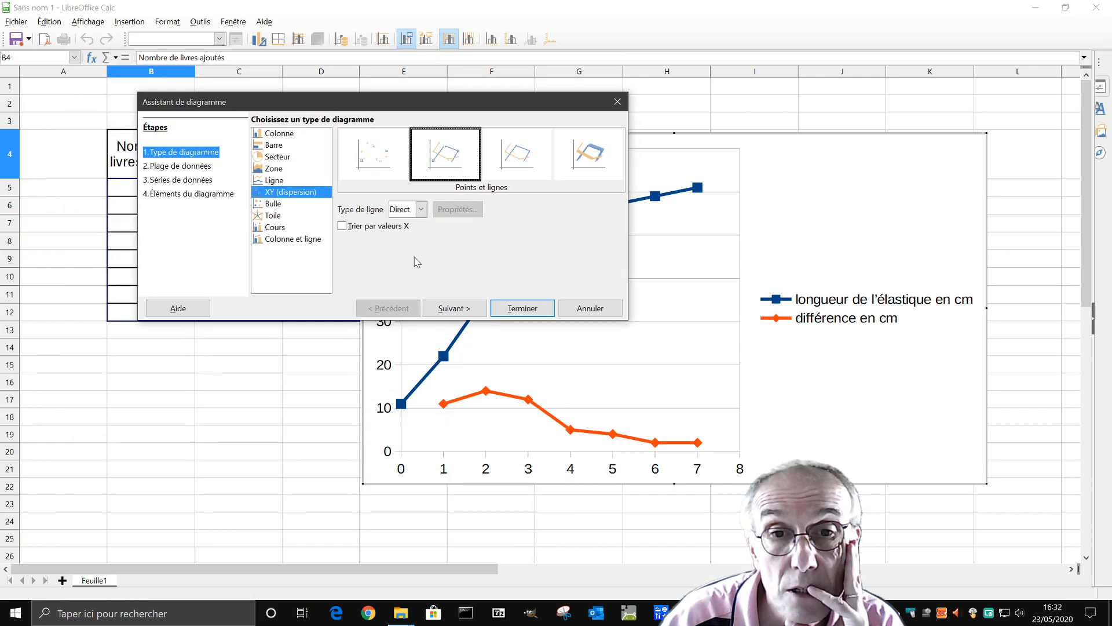
Keep the proposed data range and series, and title the chart "Test de traction d'un élastique".
left_click(463, 310)
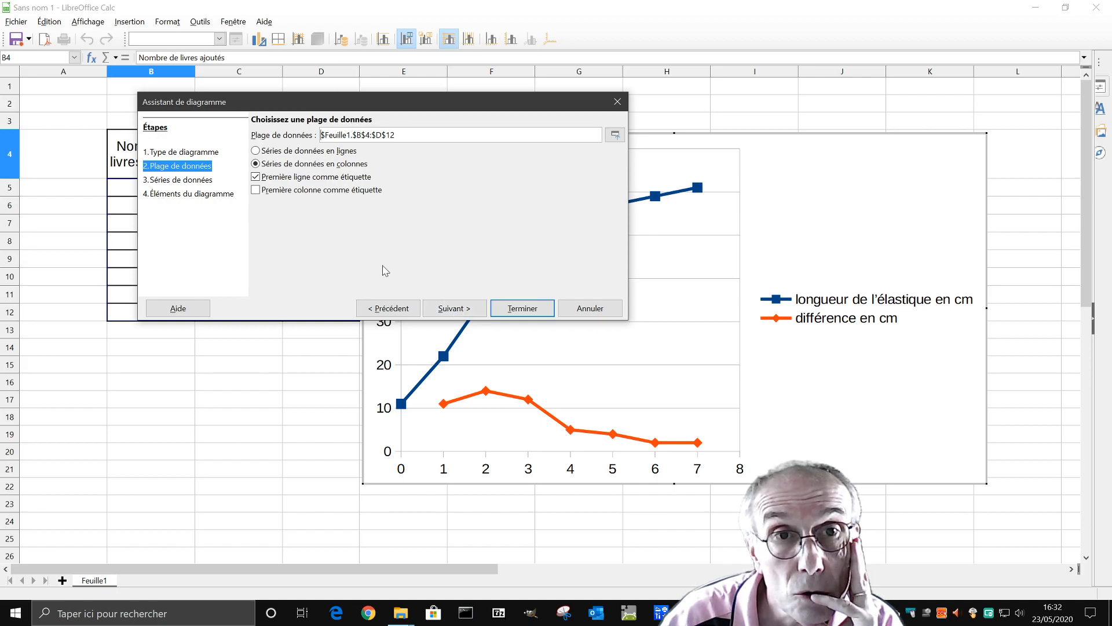
left_click(457, 310)
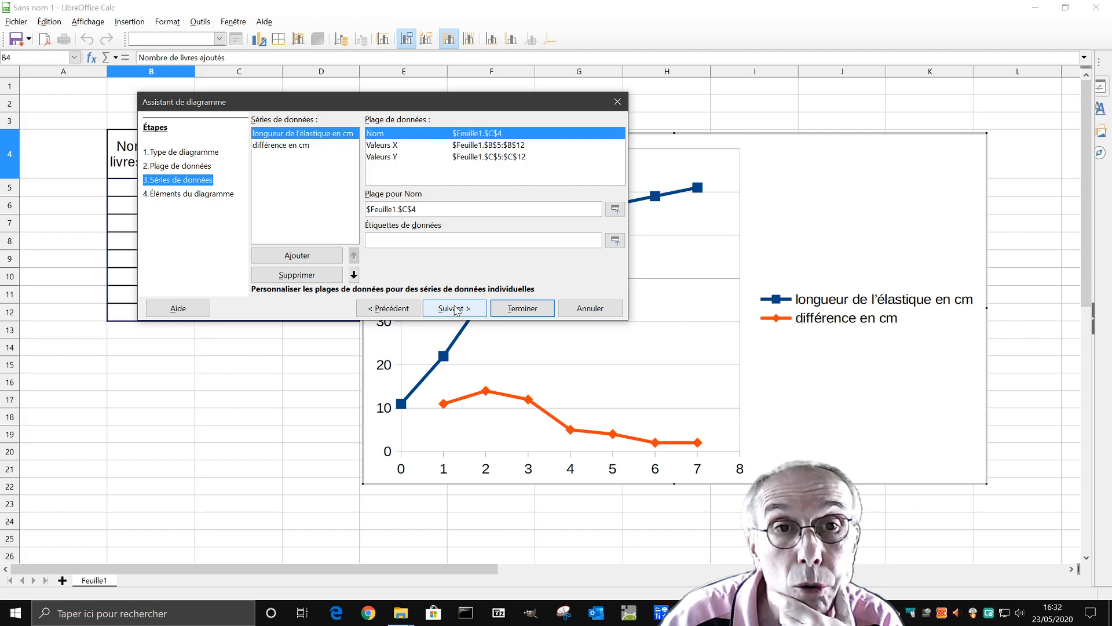
left_click(456, 309)
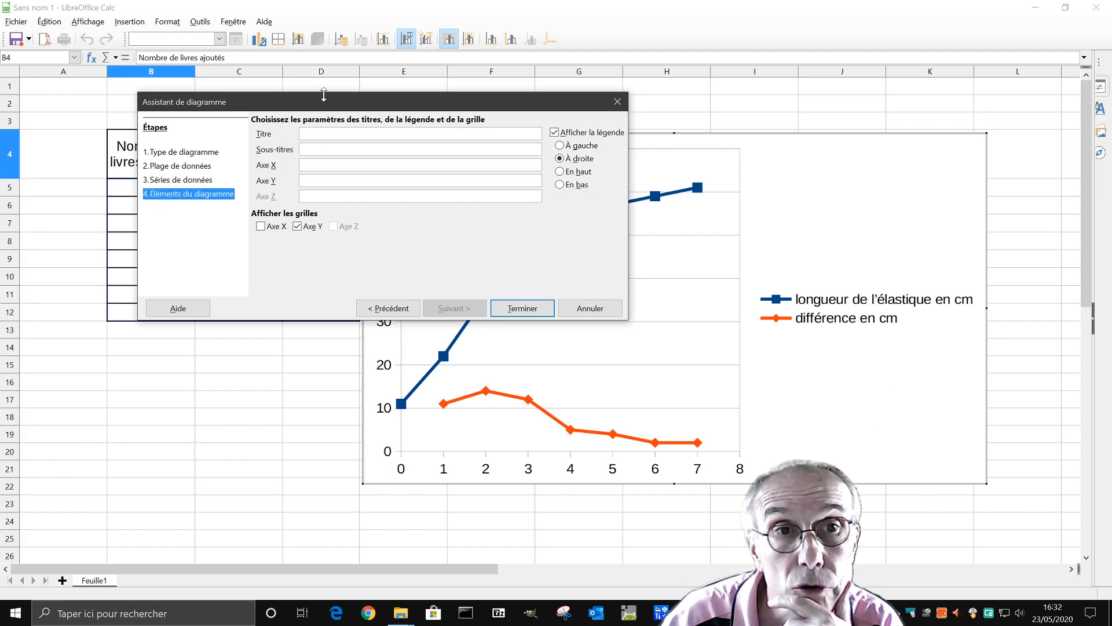
left_click_drag(326, 103, 316, 263)
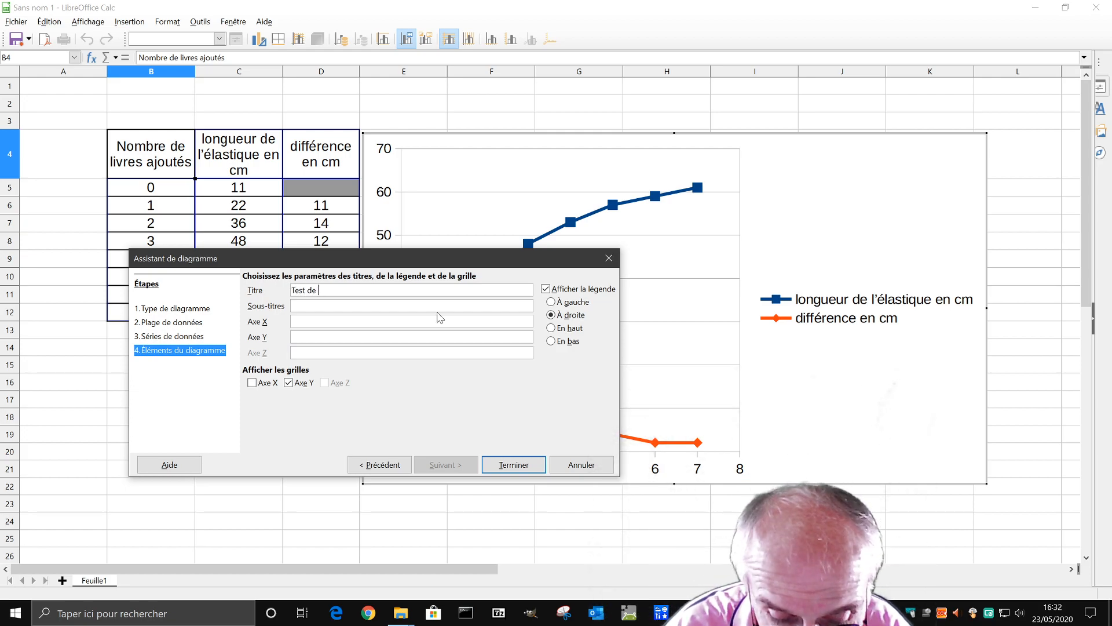
type("ion d'un élas")
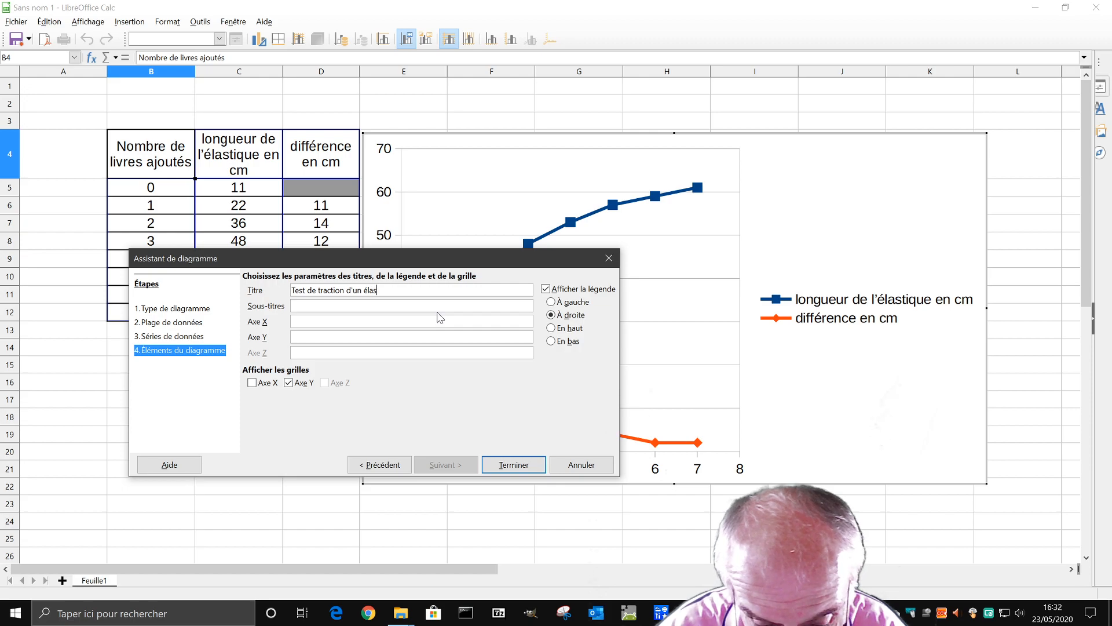
type("tique")
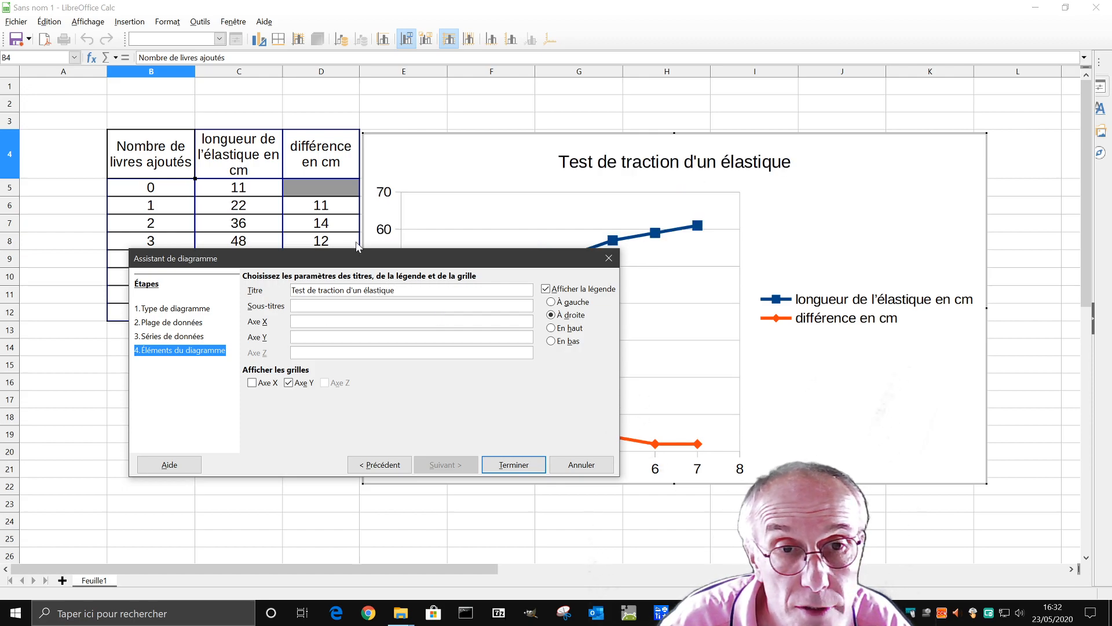
Title the chart's X axis "nombre de livres ajoutés" and its Y axis "longueur en cm".
left_click_drag(334, 262, 342, 139)
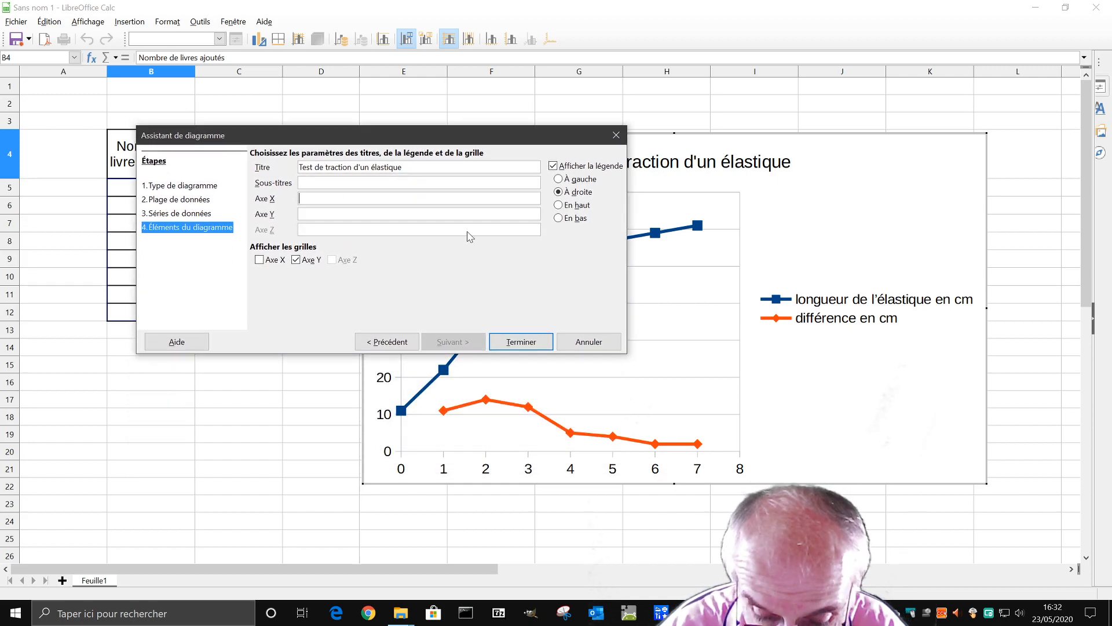
type("nombre de li=vres")
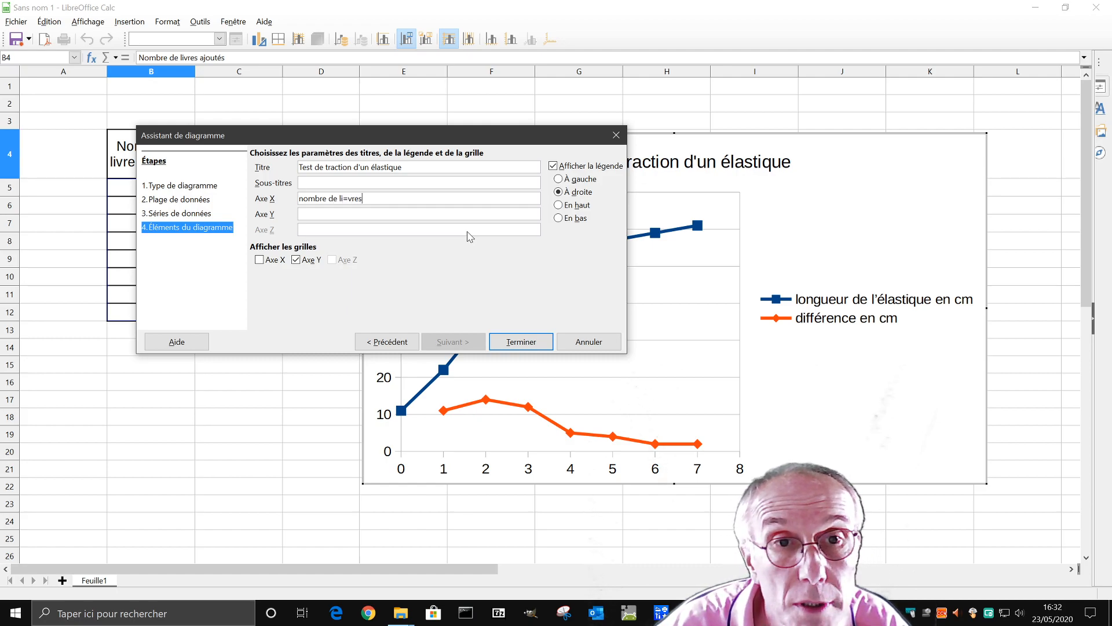
key("BackSpace")
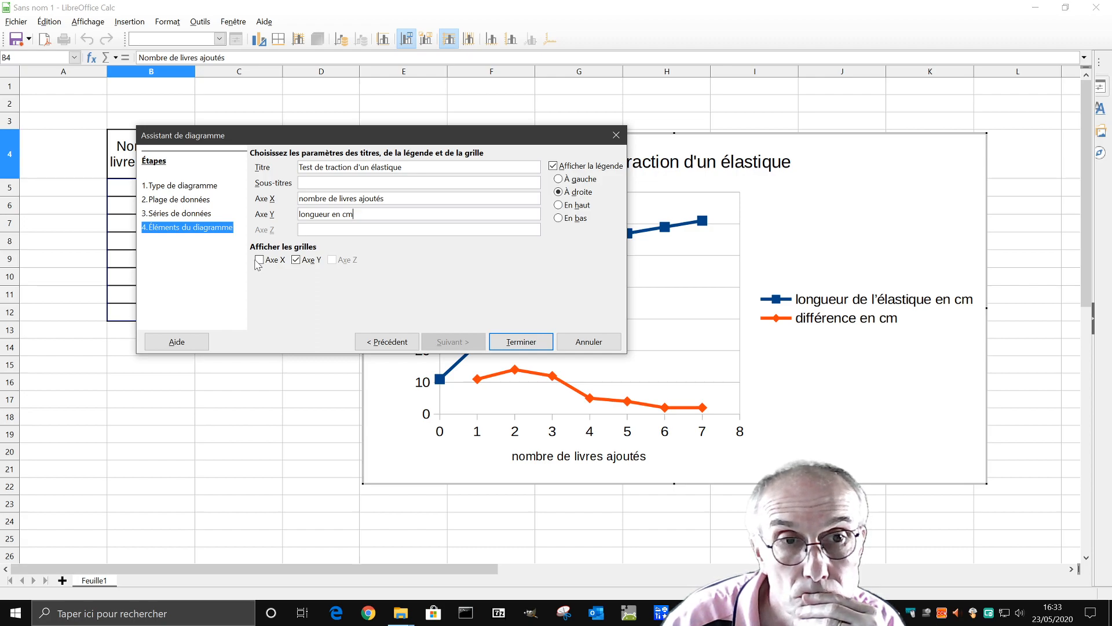
Display the X-axis grid in addition to the Y-axis grid and finish creating the chart.
left_click(259, 261)
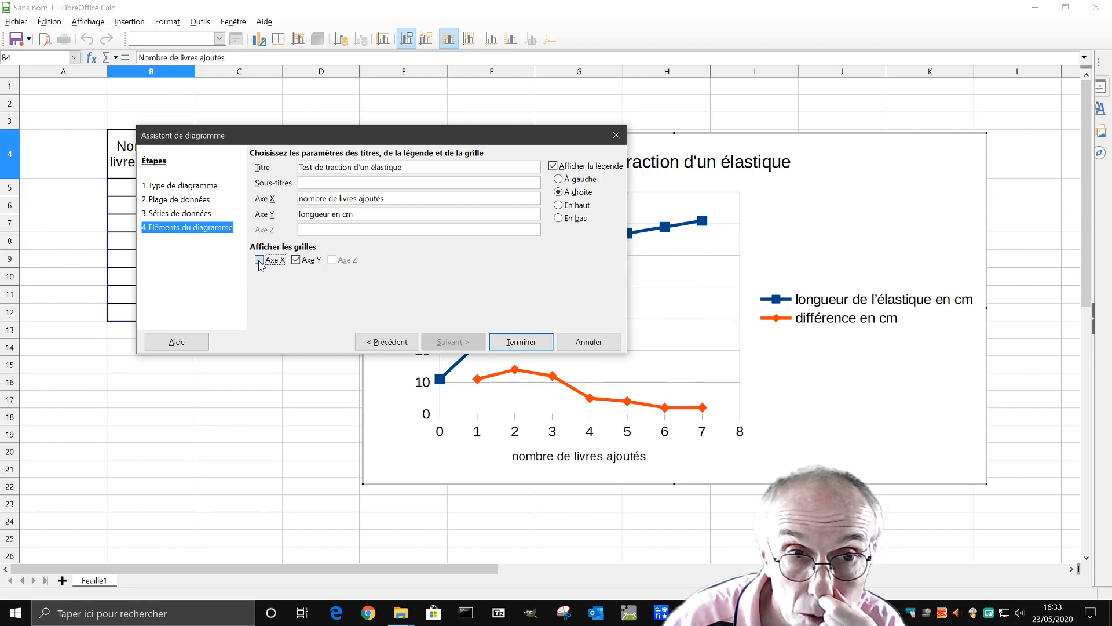
left_click(259, 262)
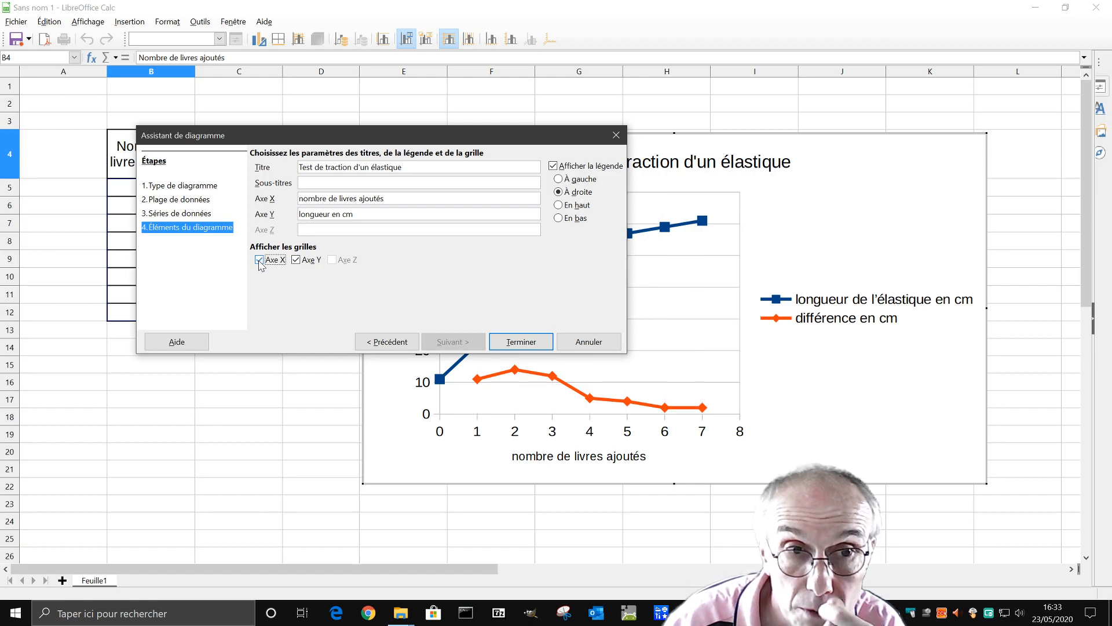
left_click(528, 343)
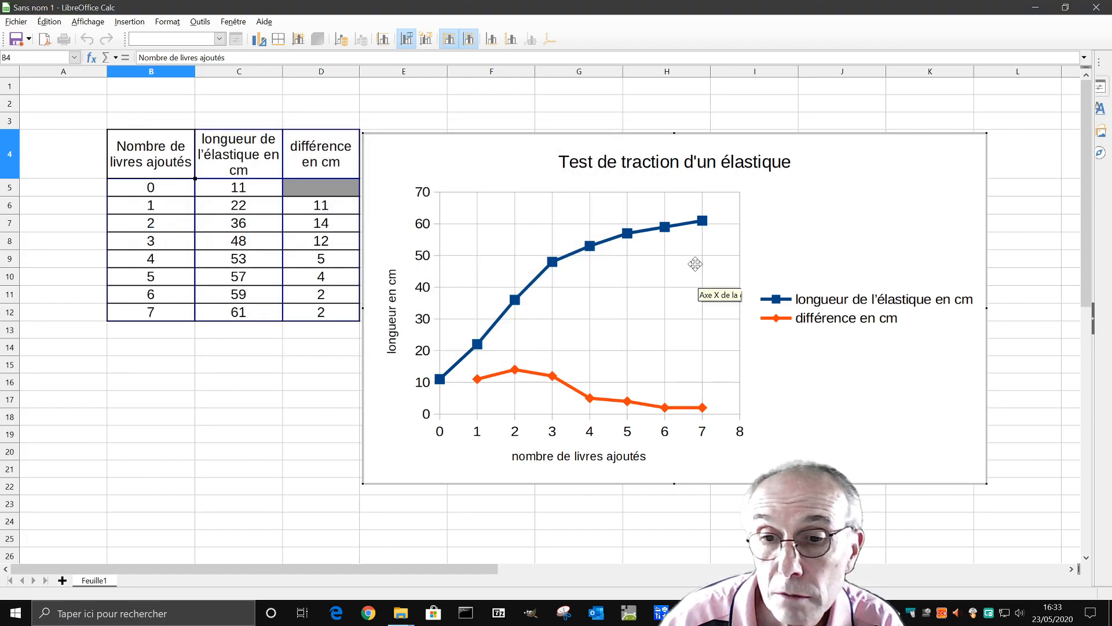
Nudge the chart title slightly and move the whole chart onto the data table, starting in column B.
left_click(723, 149)
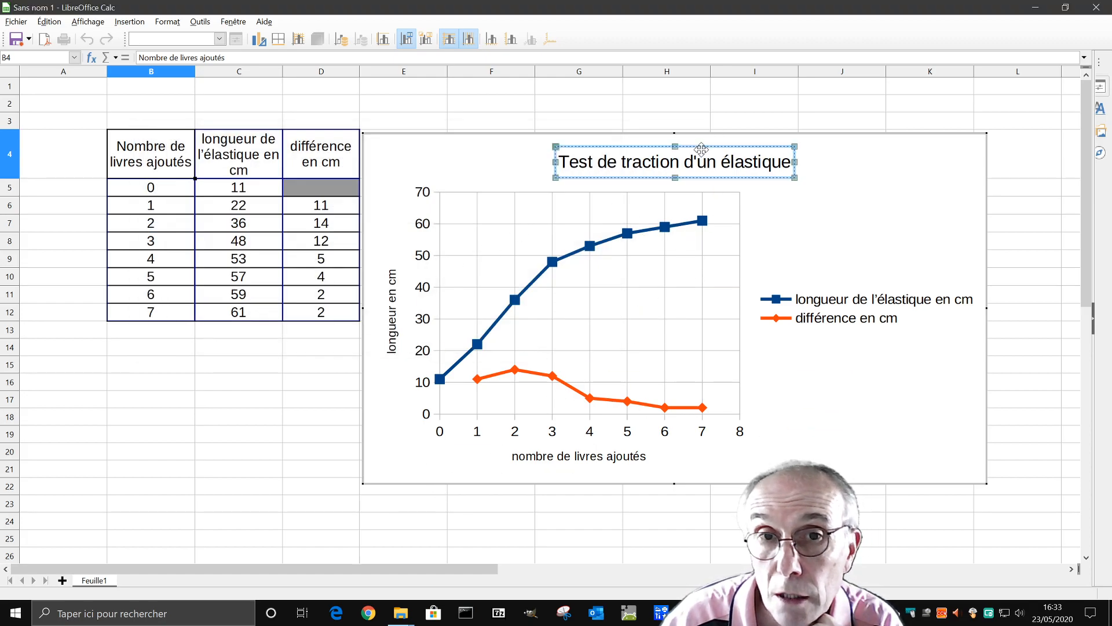
mouse_move(723, 150)
left_mouse_down()
mouse_move(579, 148)
mouse_move(718, 153)
mouse_move(702, 149)
left_mouse_up()
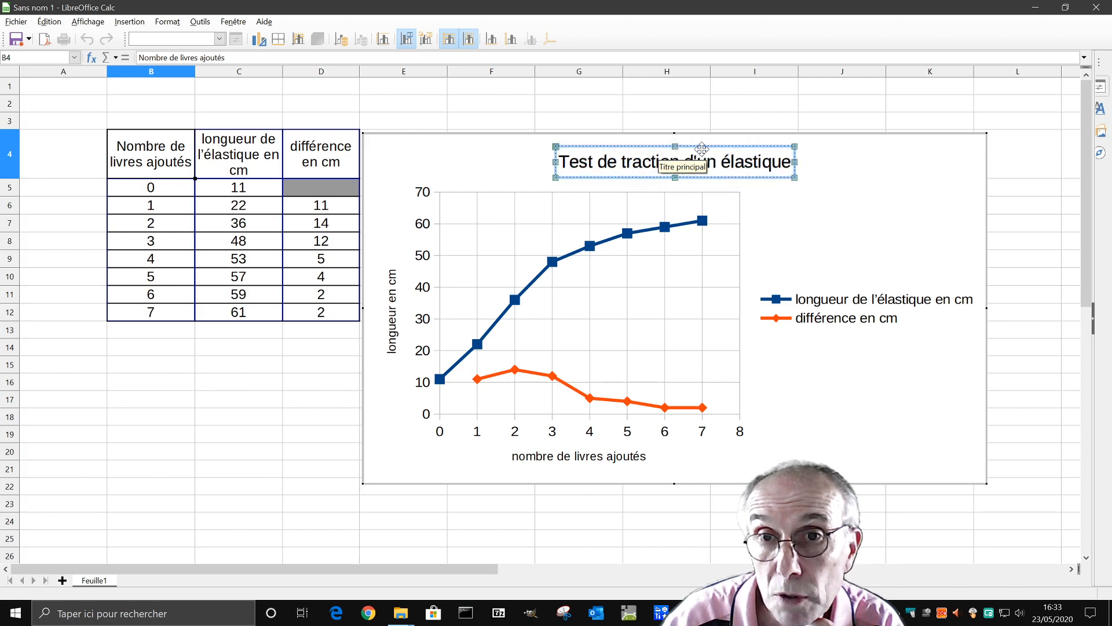
left_click(835, 139)
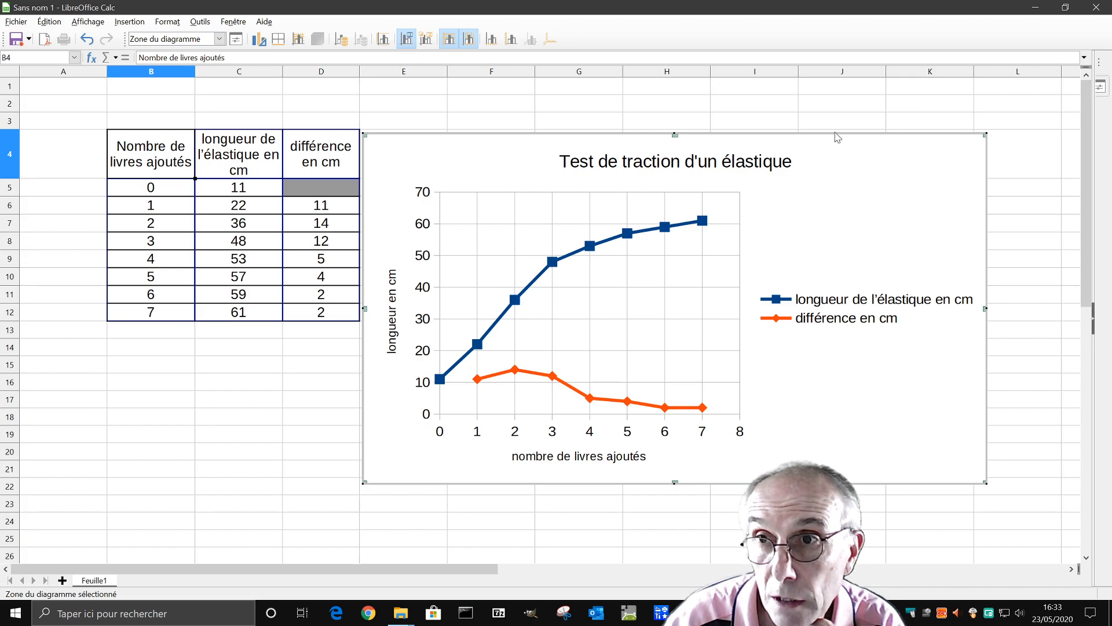
left_click_drag(828, 139, 601, 125)
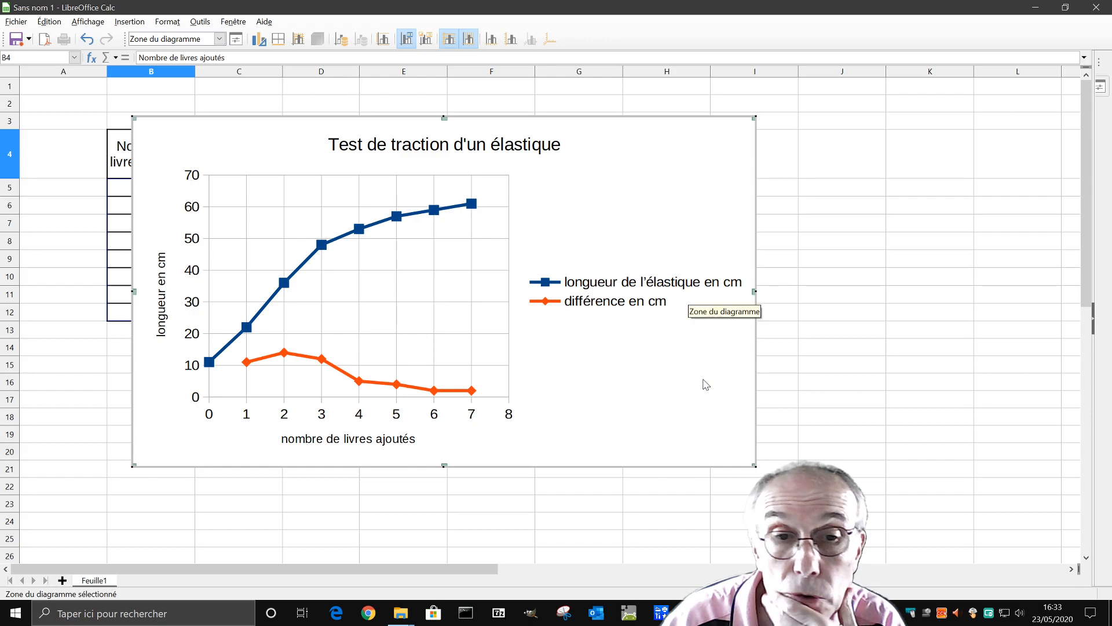
Check the border properties of the chart area, keep them as they are, and leave chart editing.
double_click(525, 356)
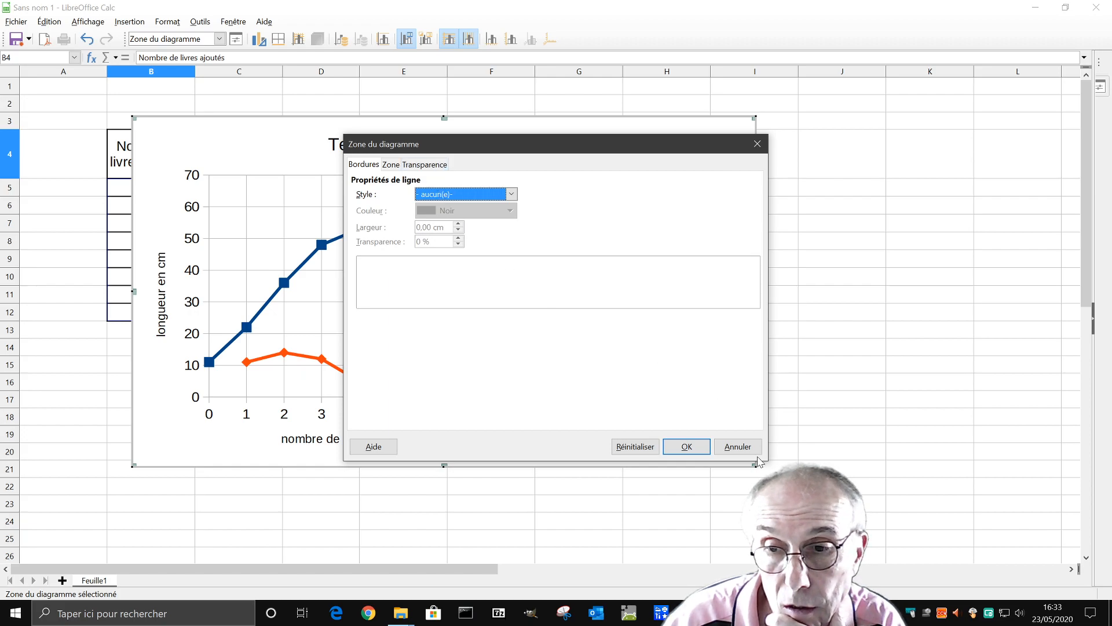
left_click(686, 446)
left_click(516, 526)
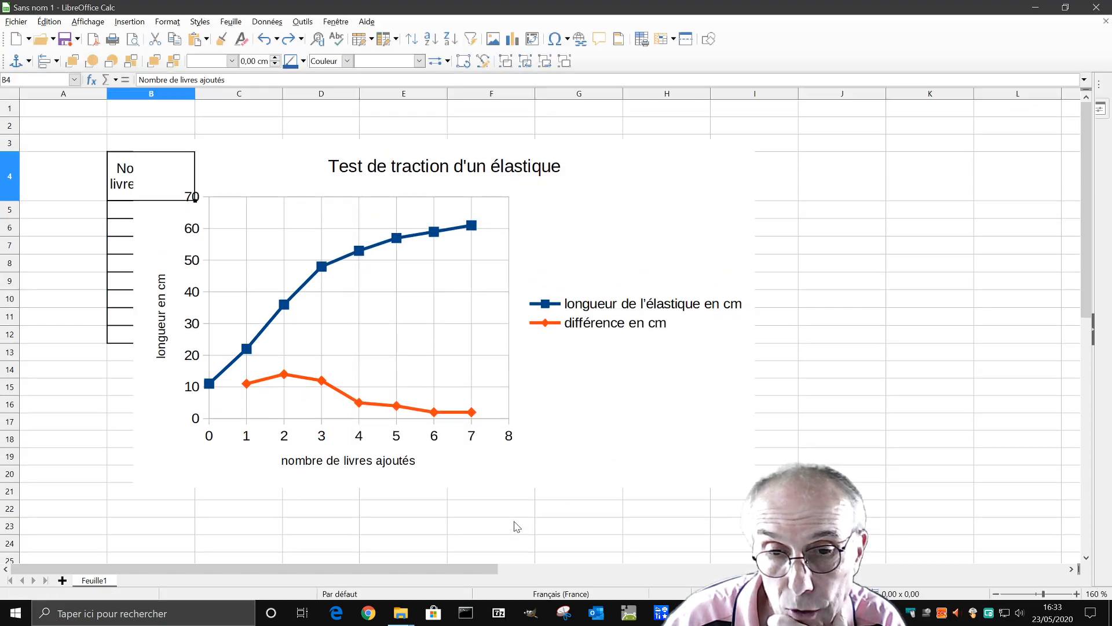
left_click(519, 539)
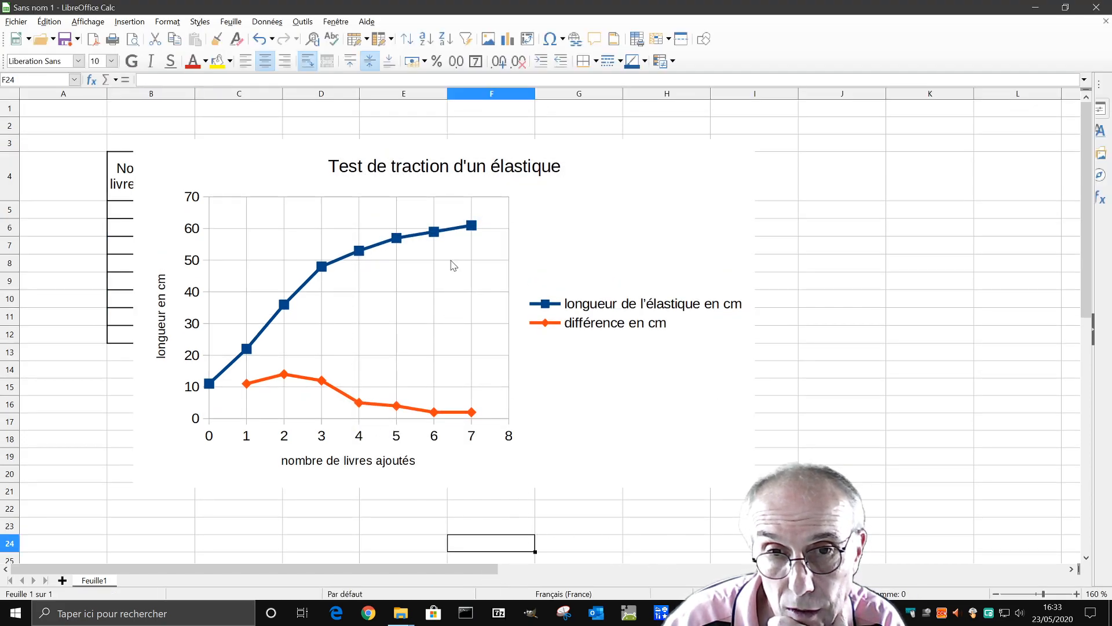
Examine the border properties of the chart wall and of the whole chart area.
left_click(457, 290)
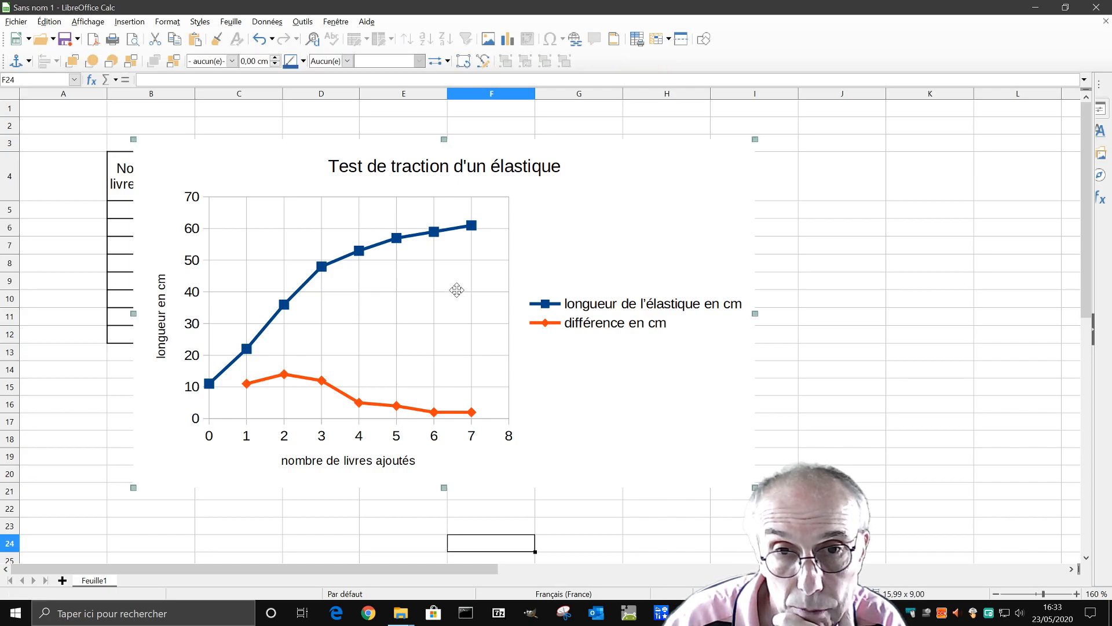
double_click(457, 290)
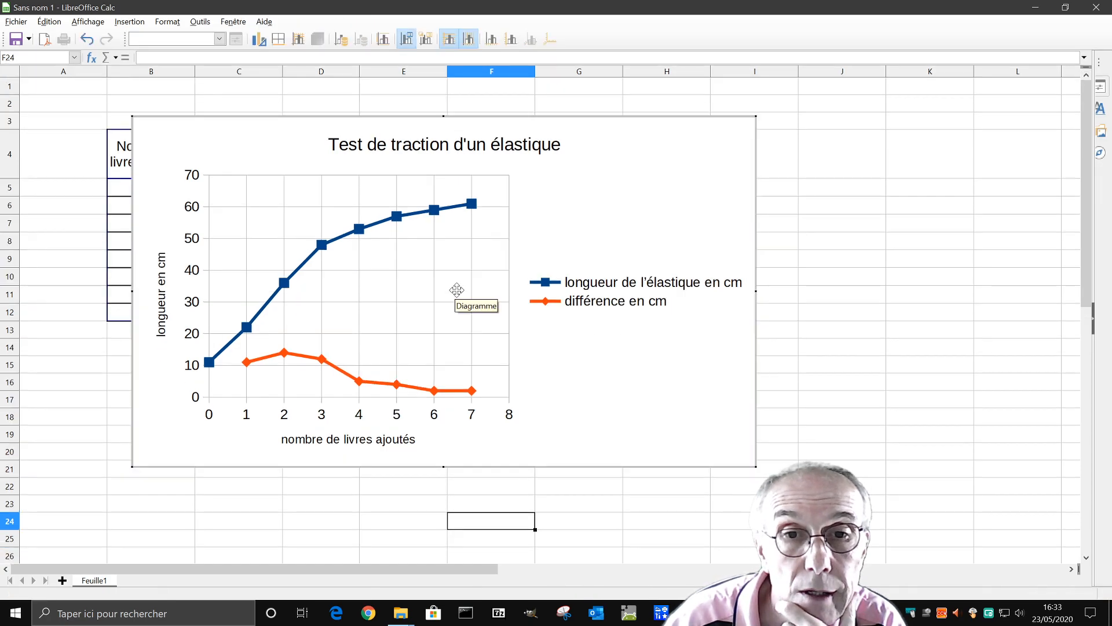
left_click(465, 294)
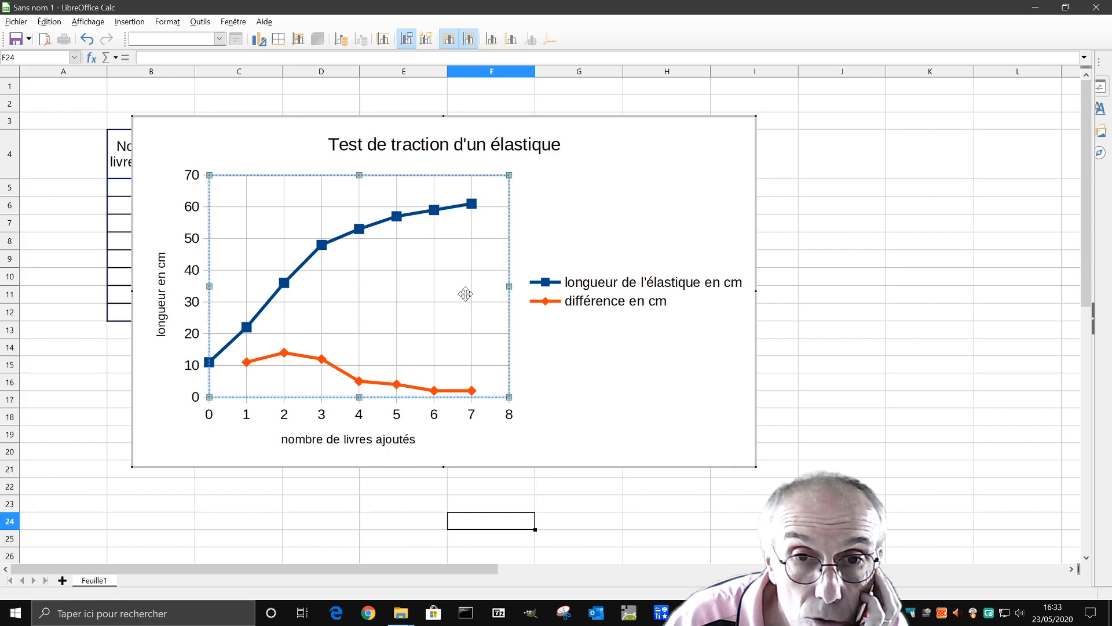
double_click(466, 293)
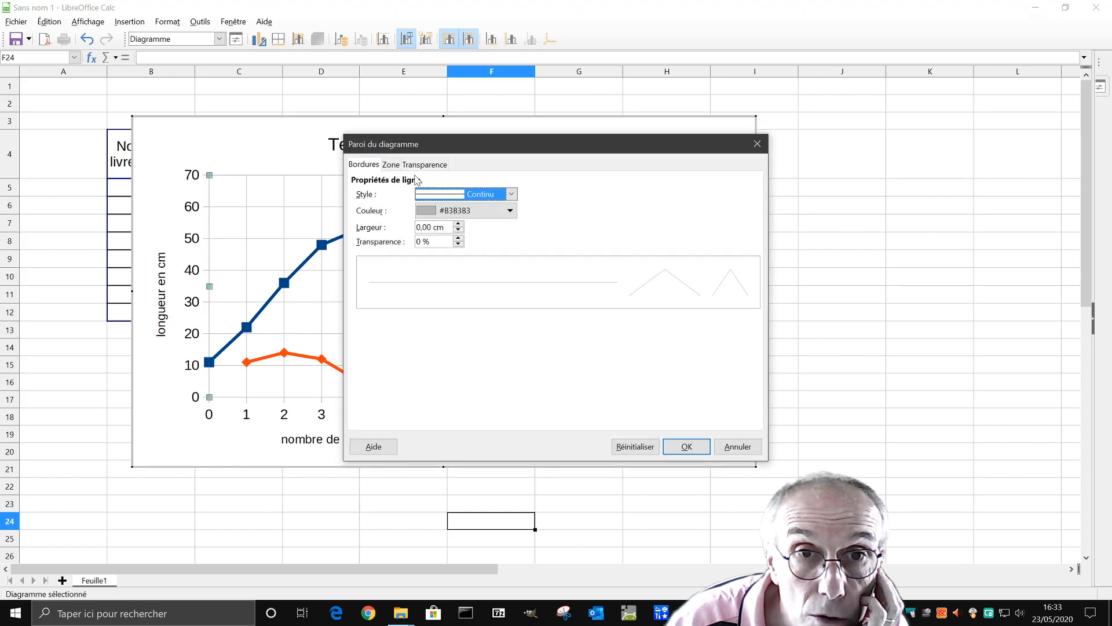
left_click(684, 448)
double_click(608, 412)
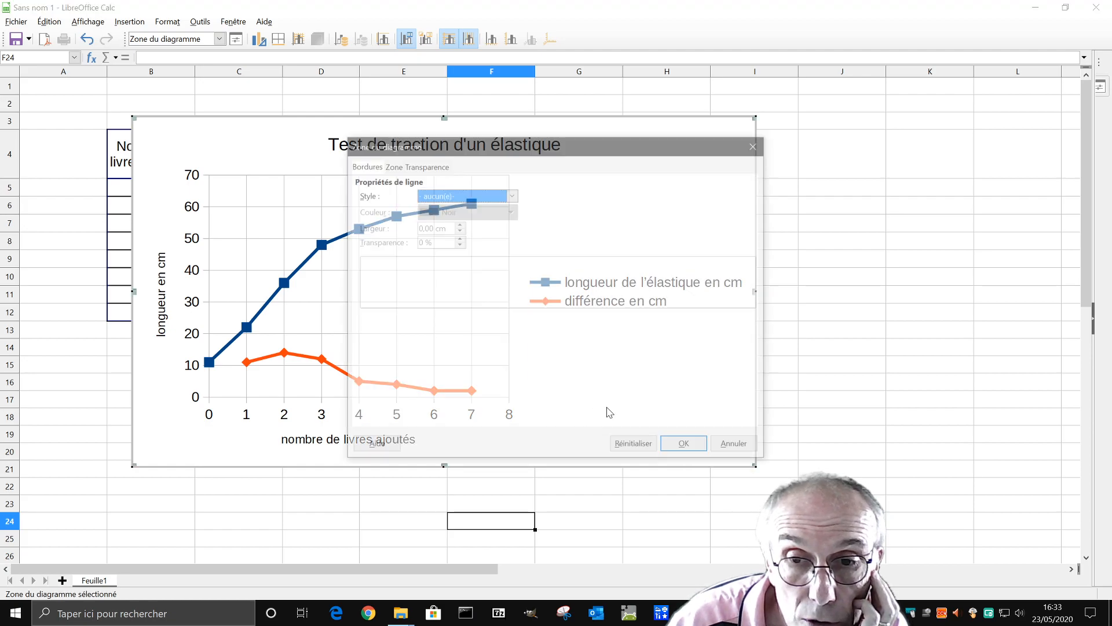
left_click(737, 447)
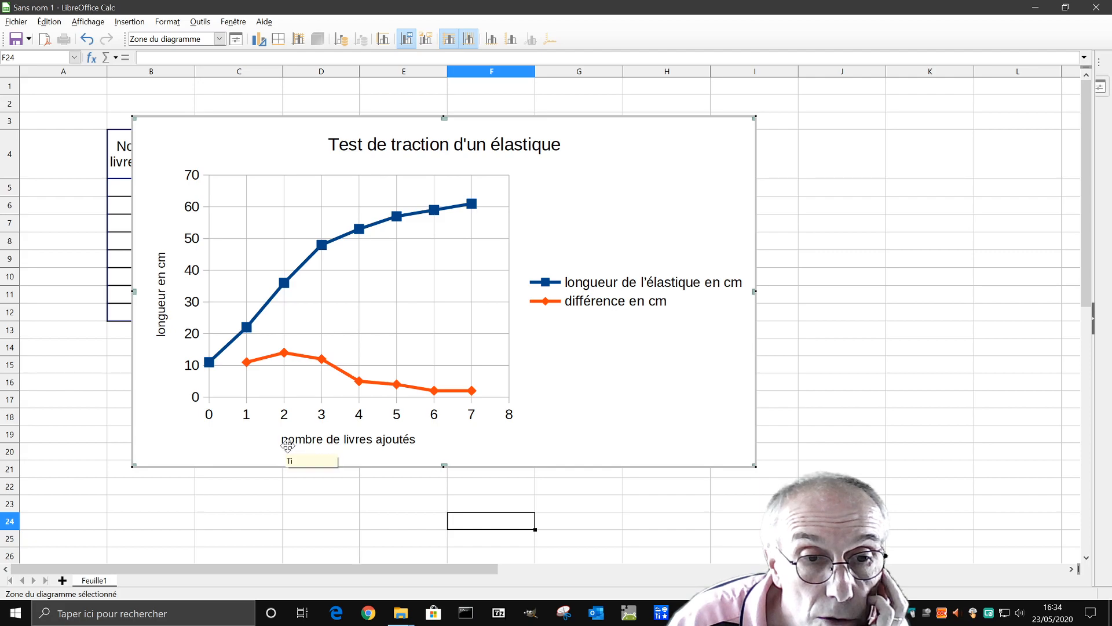
Examine the X axis line properties and the chart's title and axis title entries.
left_click(285, 421)
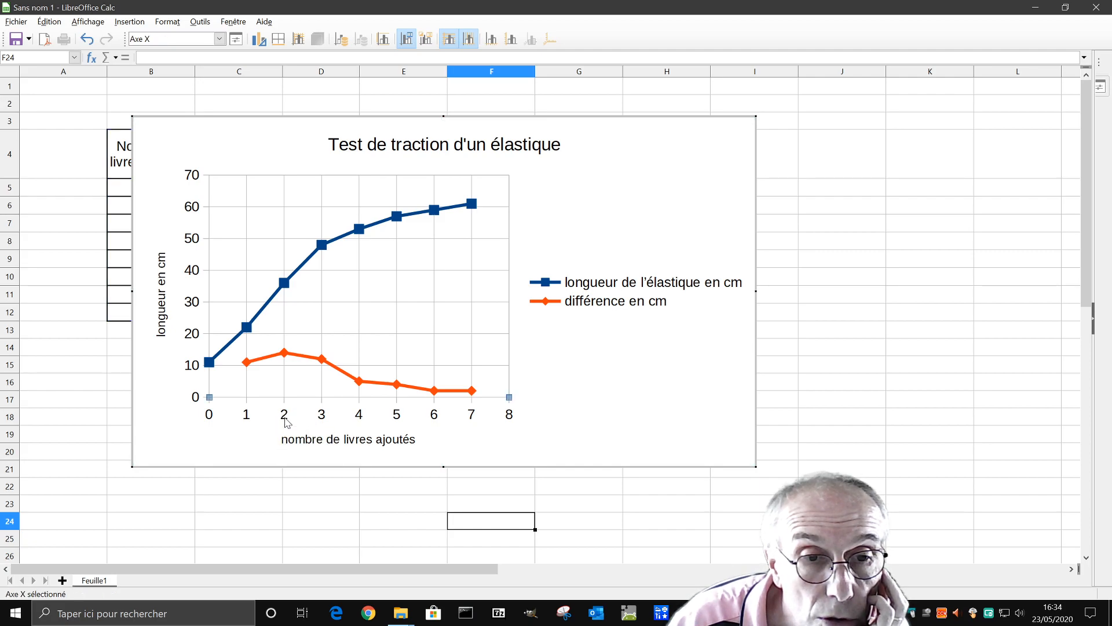
double_click(286, 421)
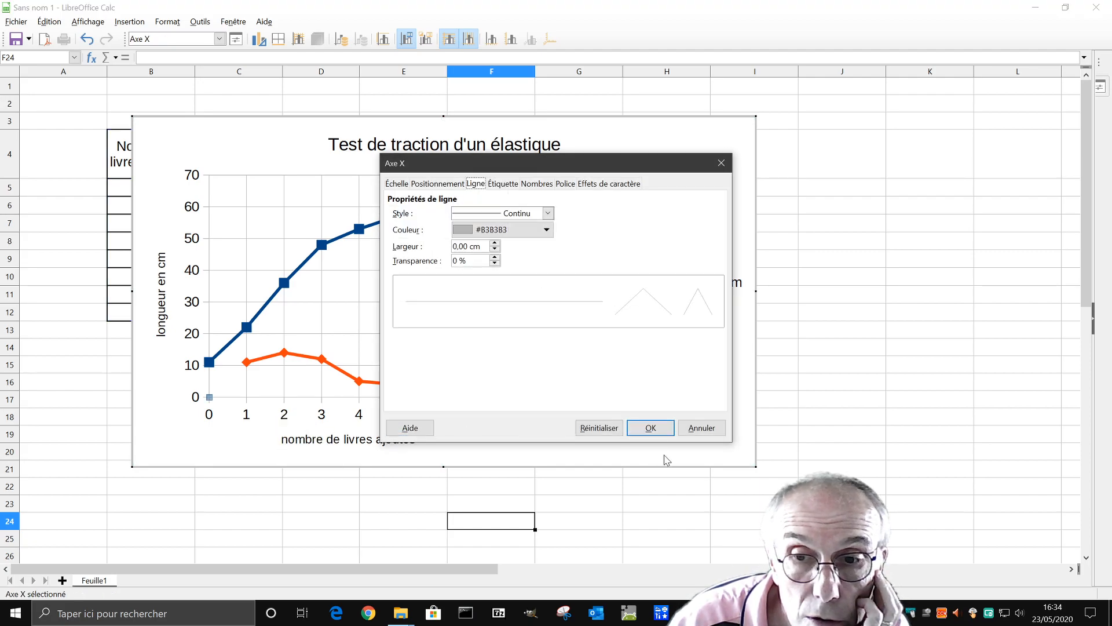
left_click(702, 427)
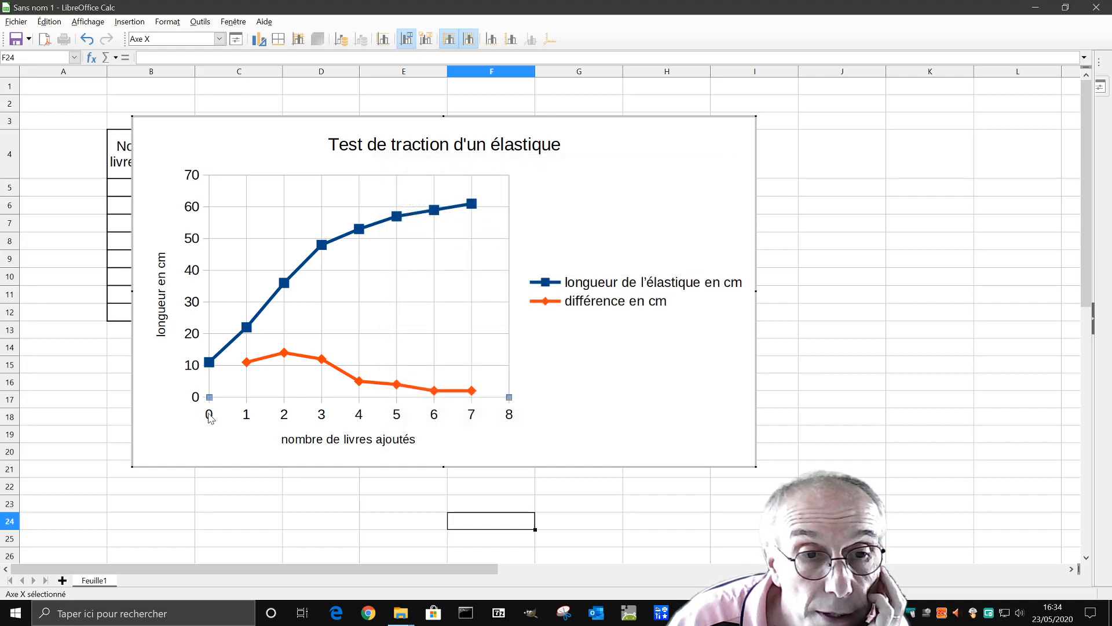
left_click(160, 417)
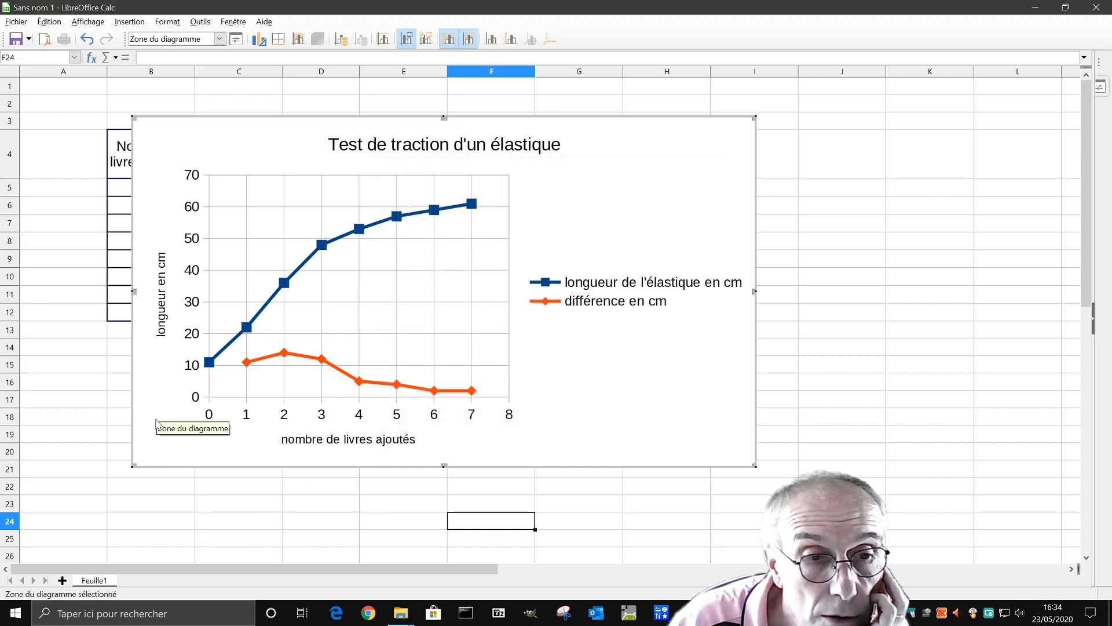
right_click(156, 422)
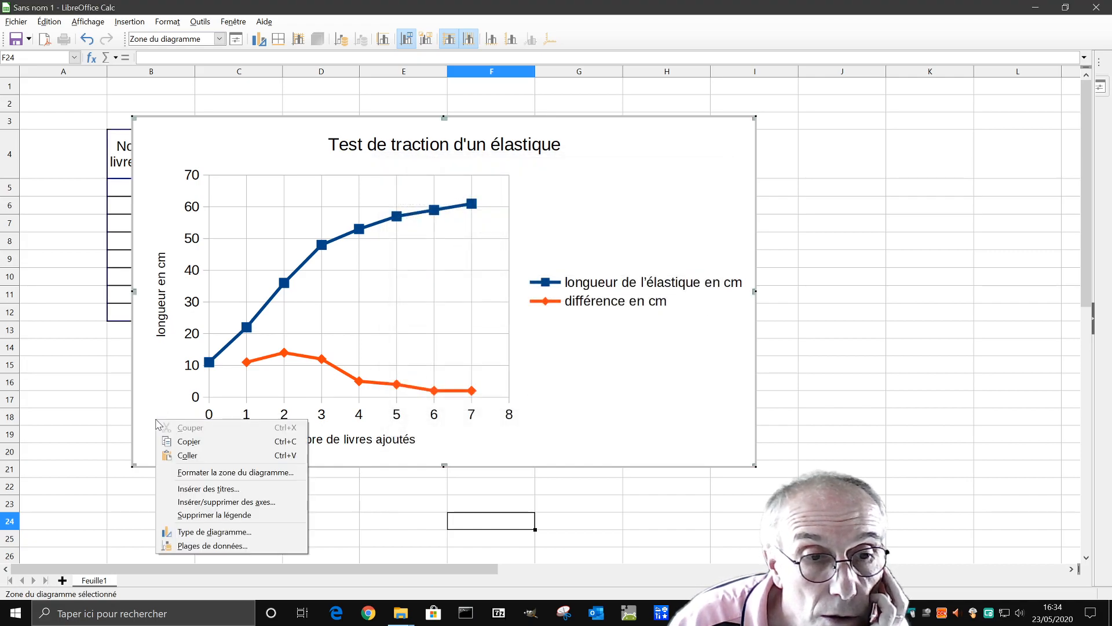
left_click(232, 489)
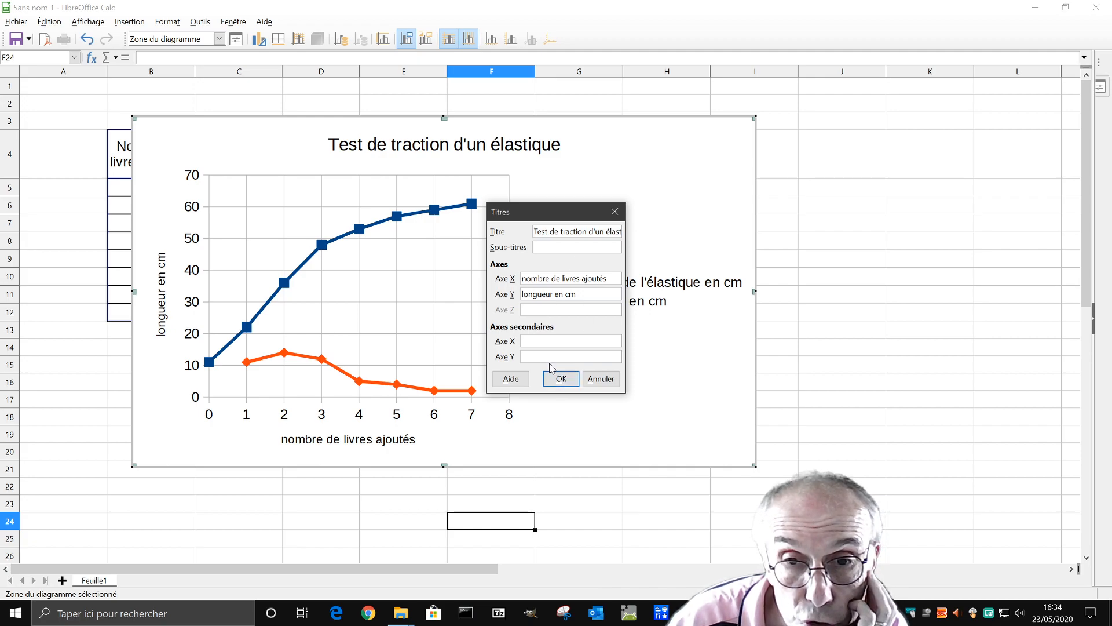
left_click(562, 379)
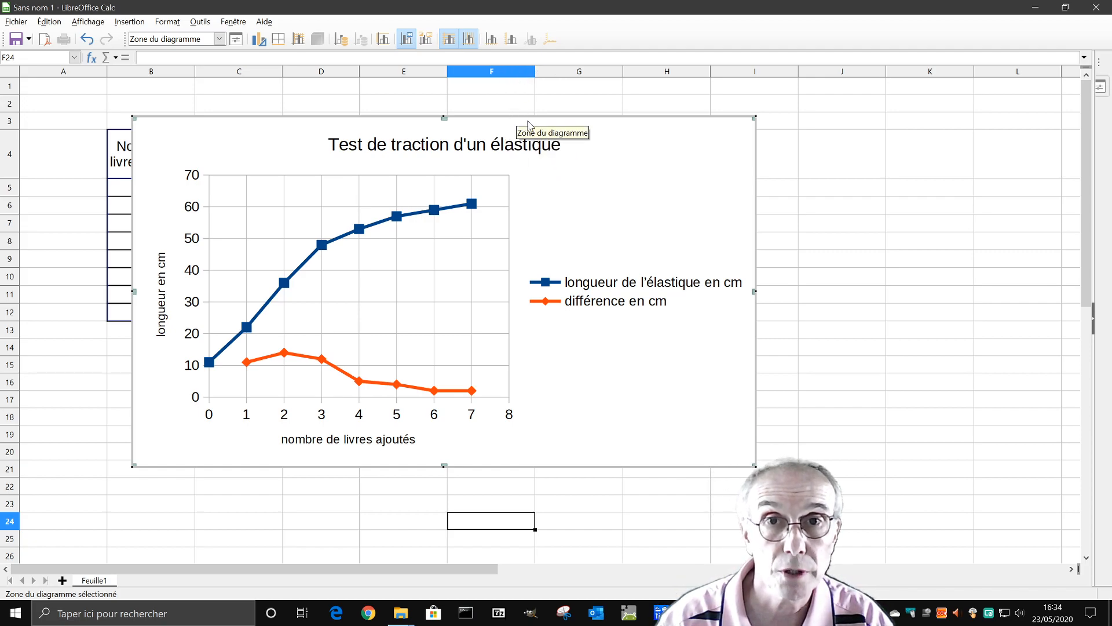
Move the chart below the data table so that it starts at row 13 in column A.
left_click_drag(526, 116, 446, 331)
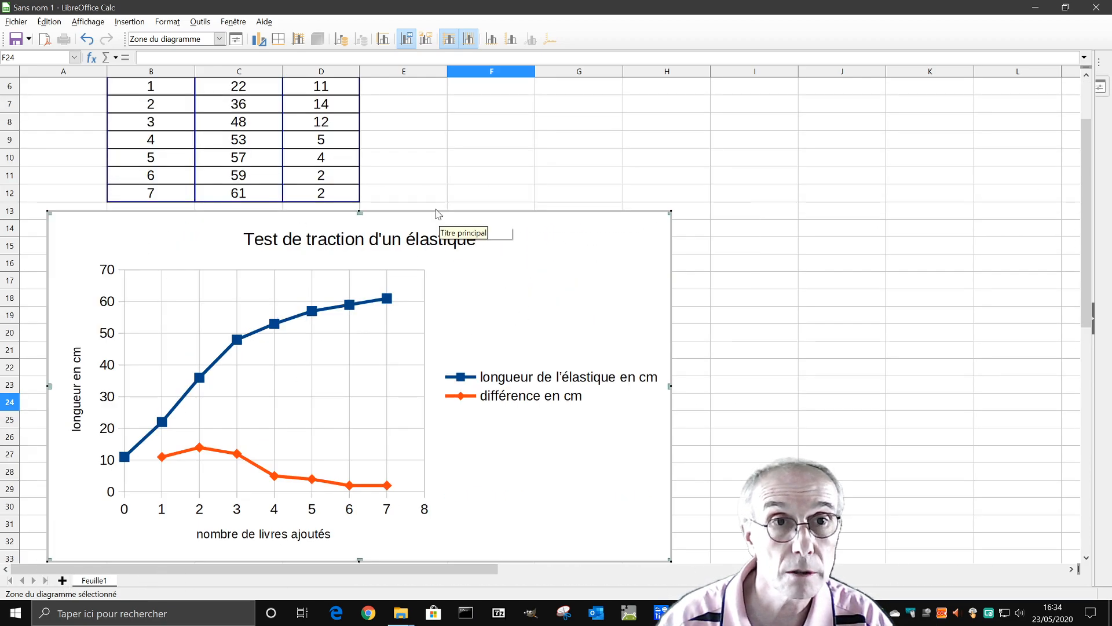
scroll(333, 212, "up", 3)
scroll(333, 212, "down", 2)
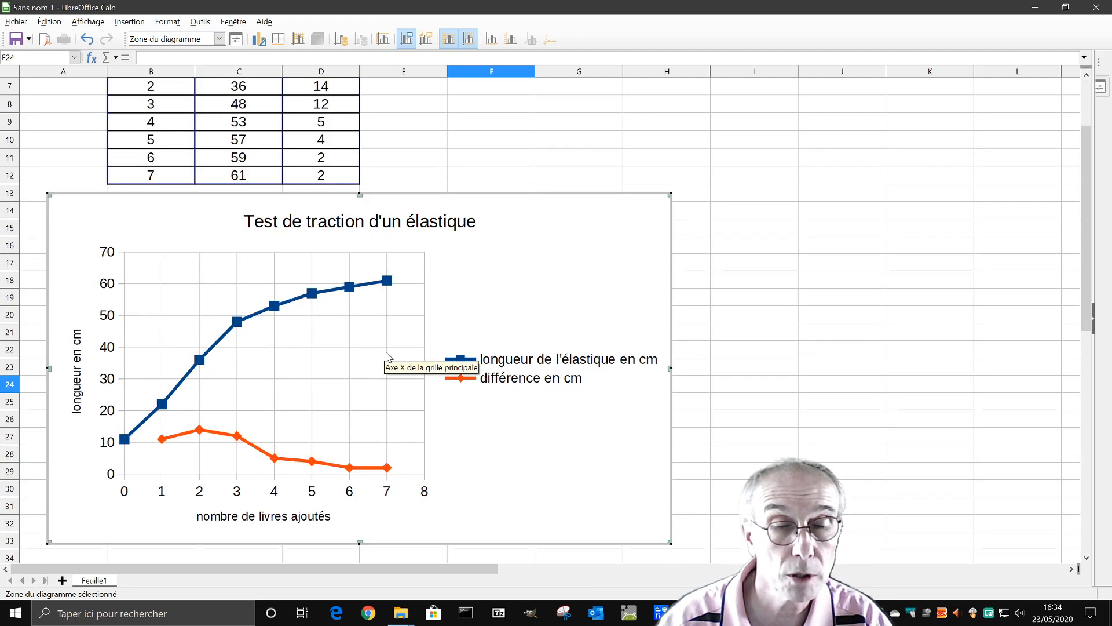
Create a new blank text document in LibreOffice Writer.
left_click(16, 22)
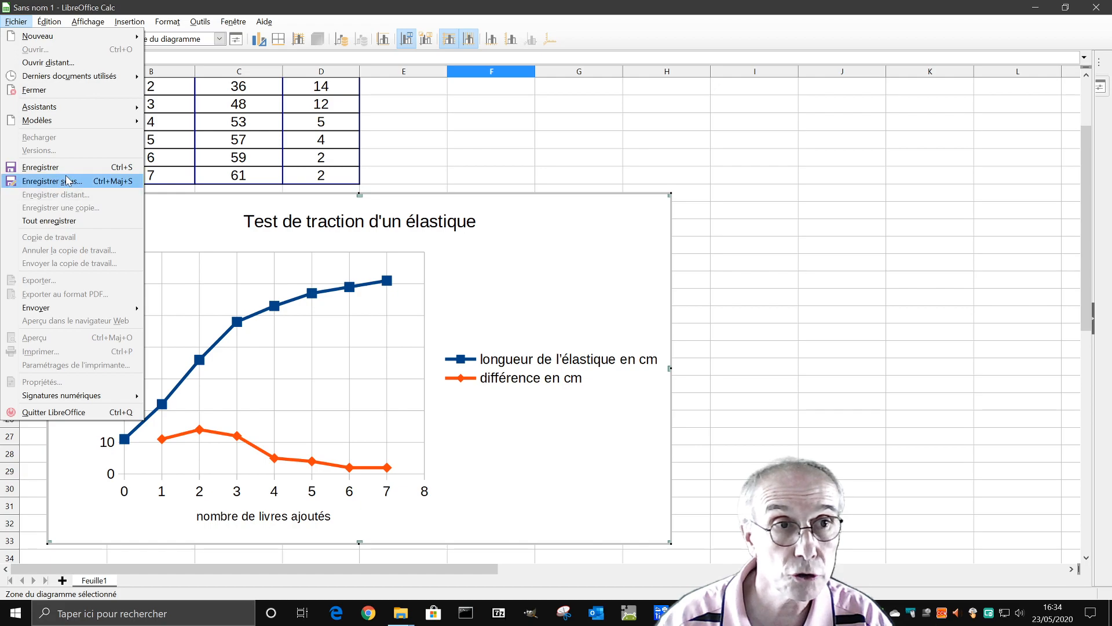
left_click(443, 128)
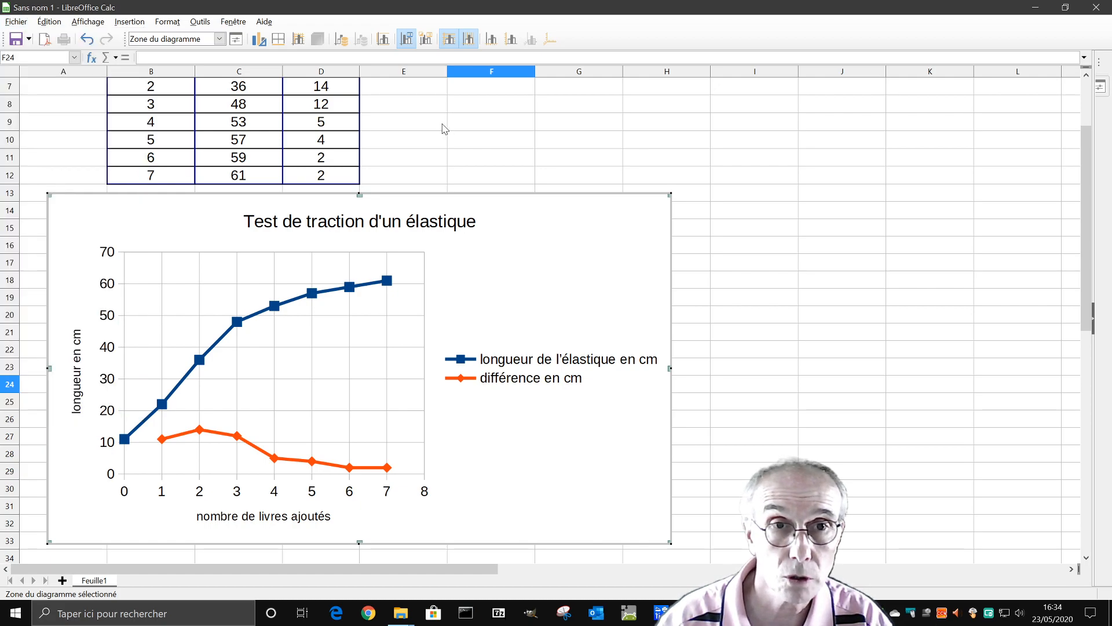
left_click(17, 22)
mouse_move(47, 39)
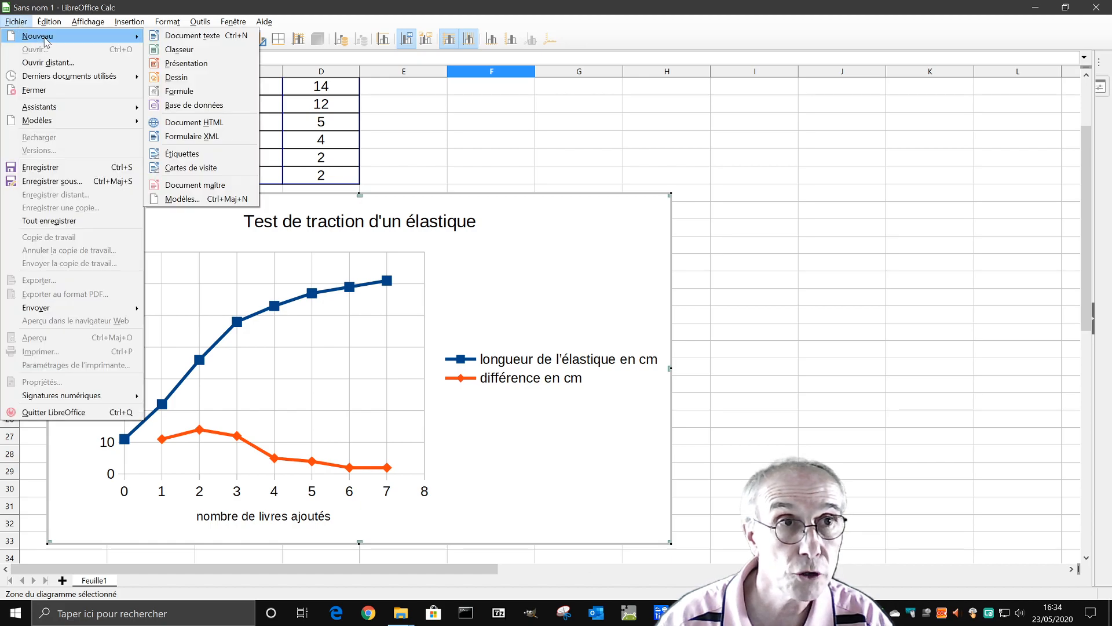
left_click(202, 37)
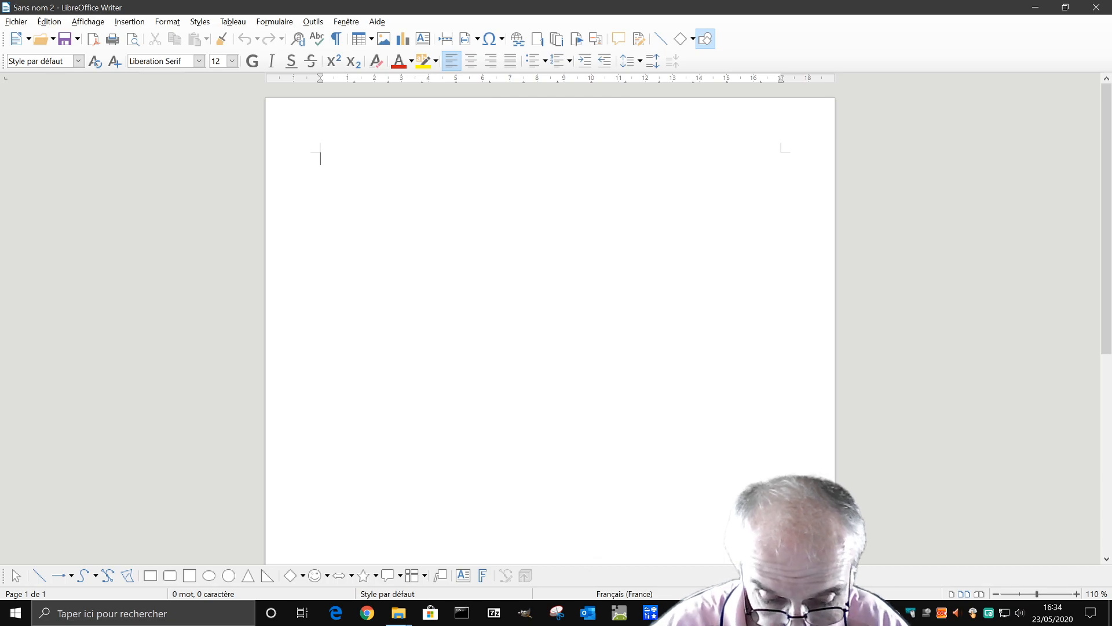
Write the title "Rapport test de traction sur un élastique" and, after a blank line, the heading "Introduction".
type("Test")
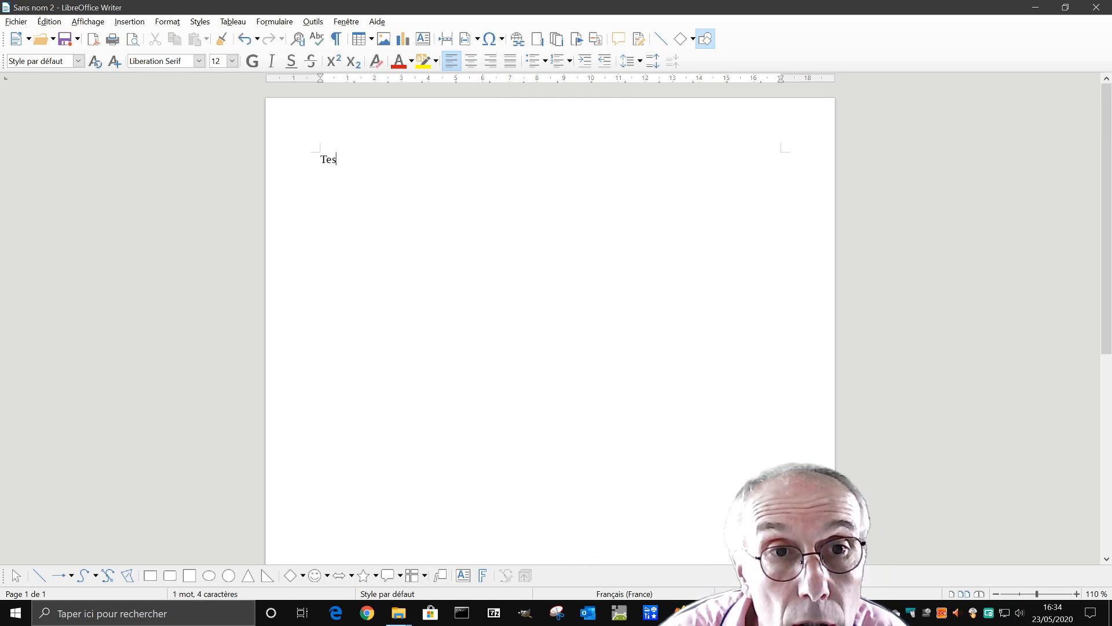
key("BackSpace")
key("BackSpace")
key("BackSpace")
type("Rapp")
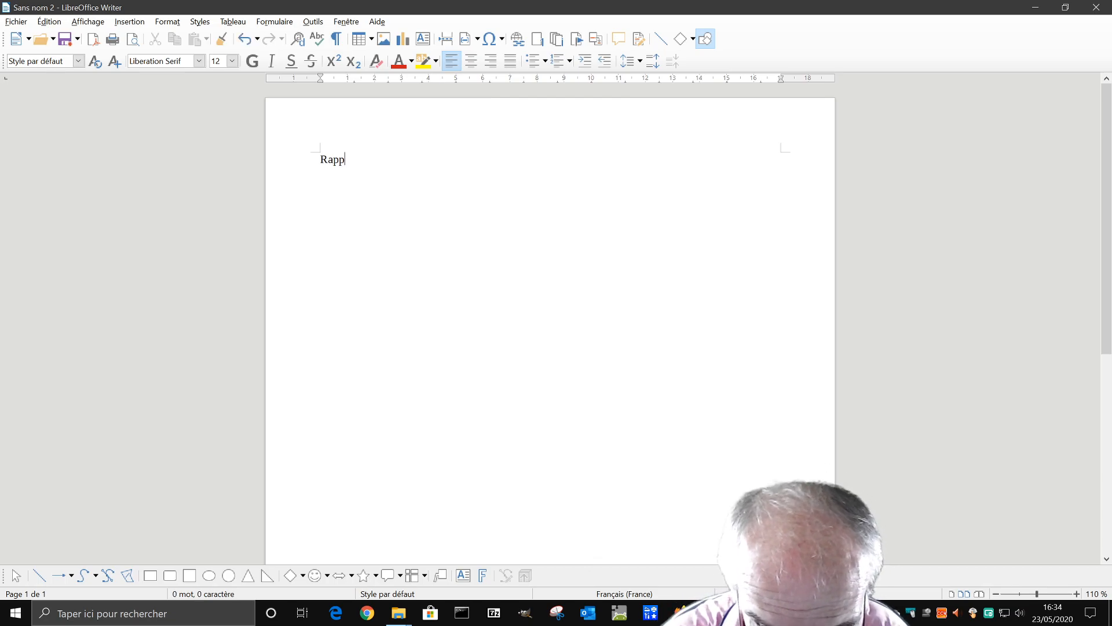
type("ort test de")
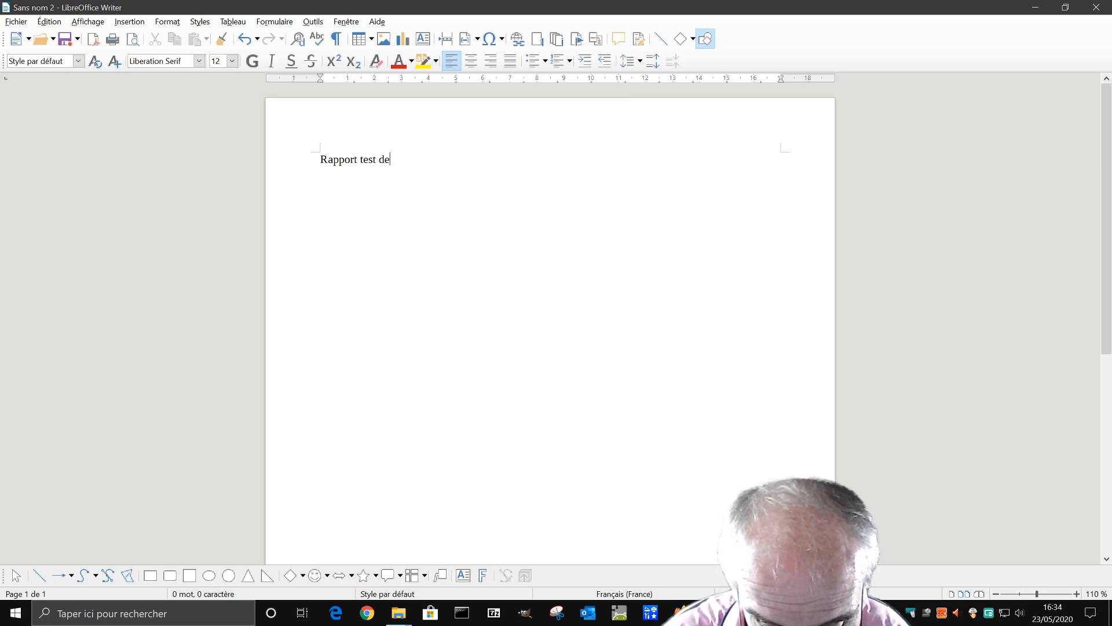
type(" traction")
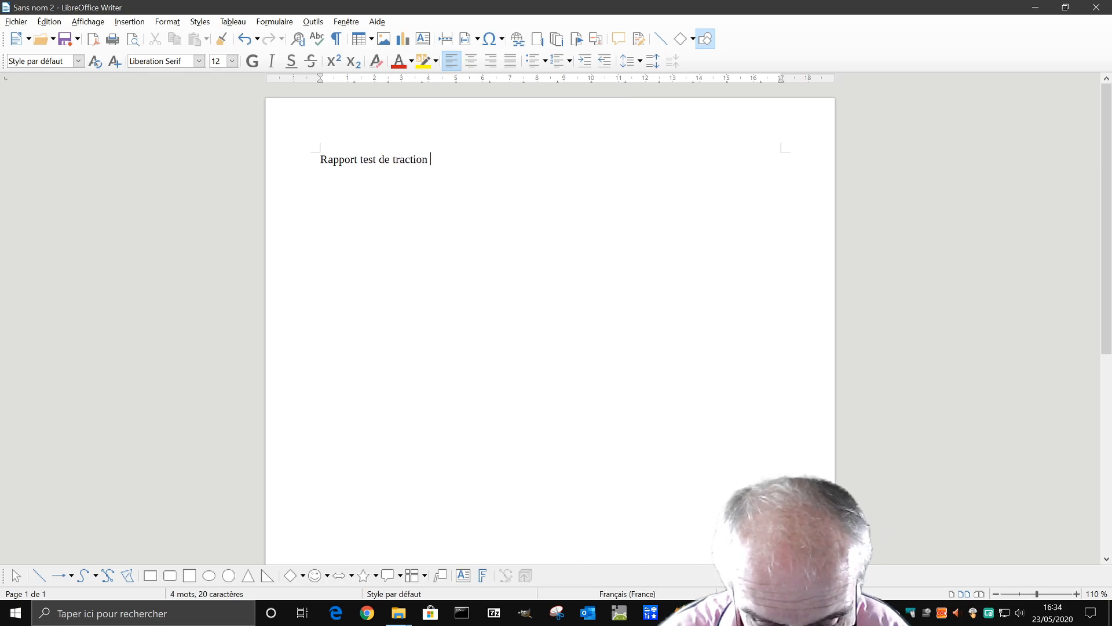
type(" sur un él")
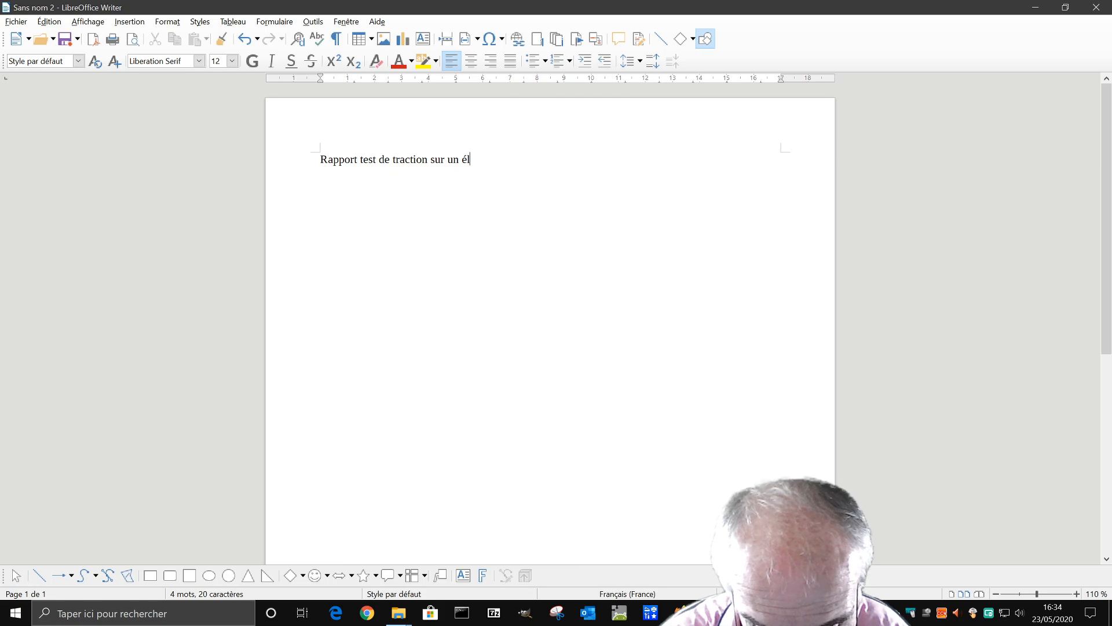
type("astique  Intr")
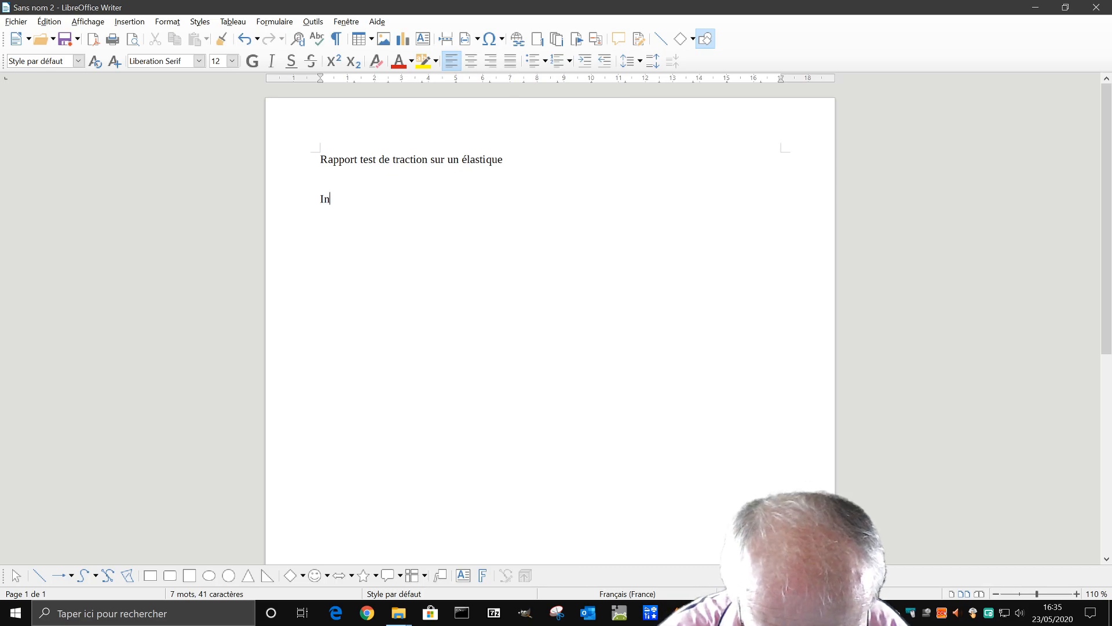
type("oduction")
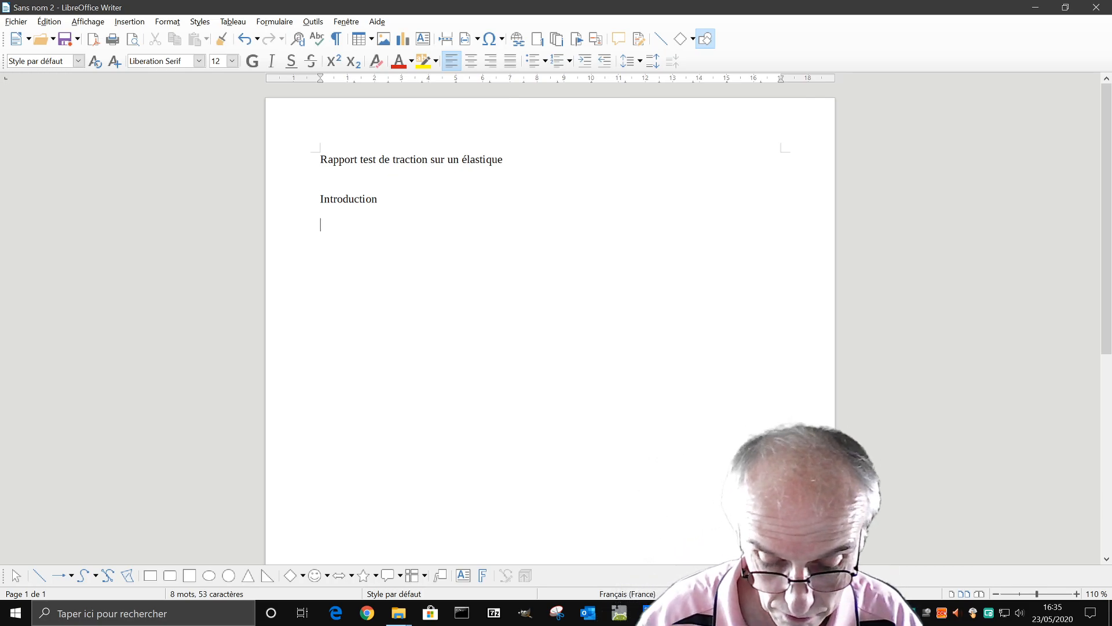
Write under the Introduction heading "L’objet du travail est de réaliser un test de traction sur un élastique." and start a new paragraph.
type("obj")
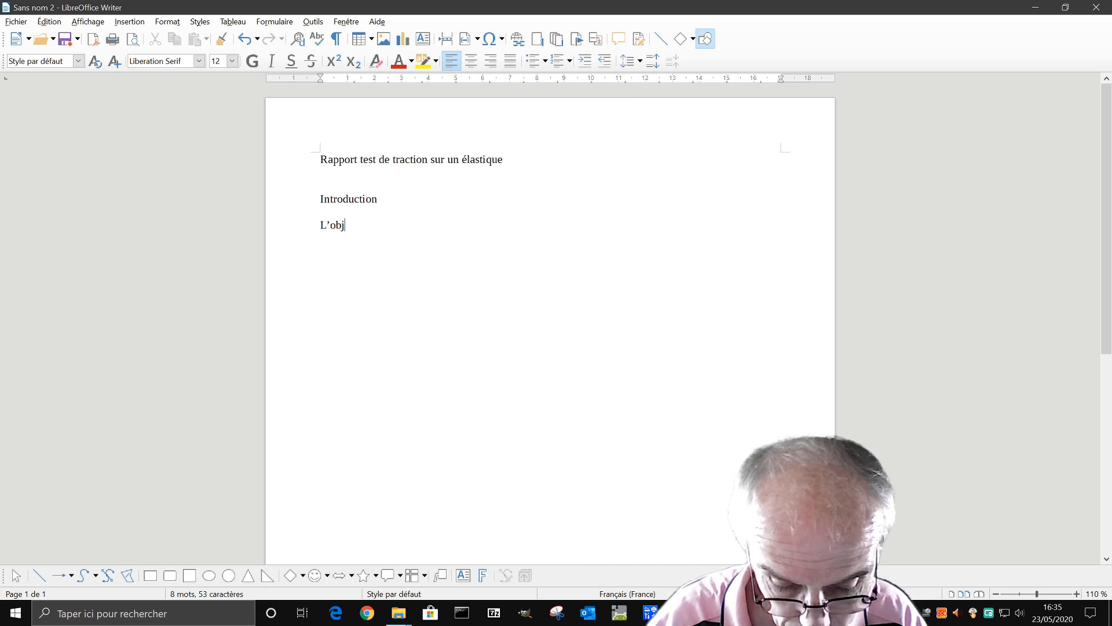
type("et du trava")
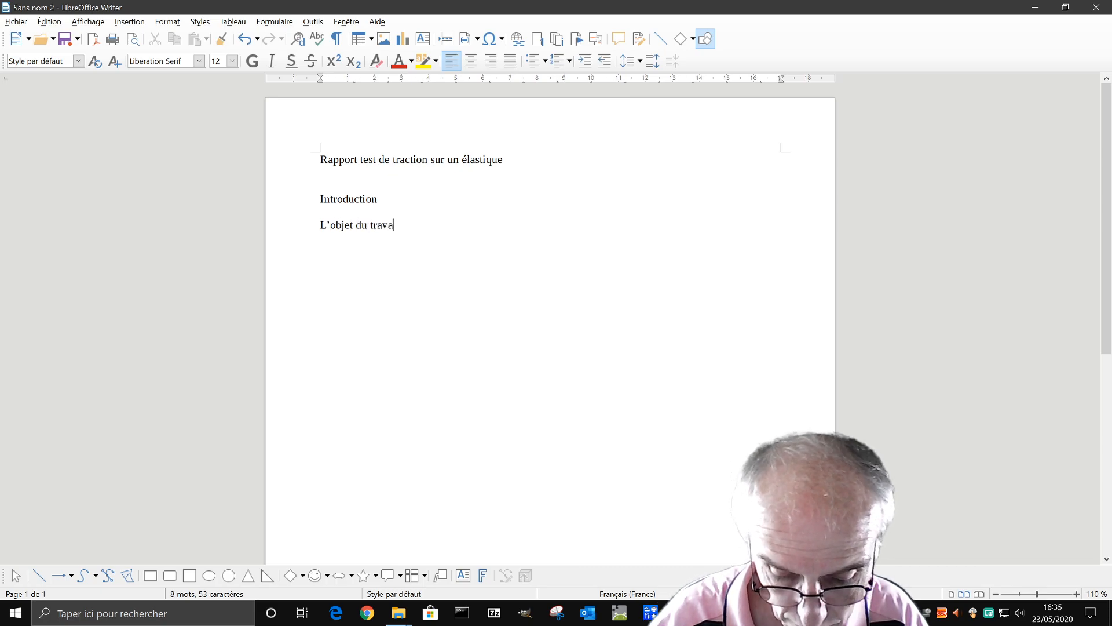
type("il est de t")
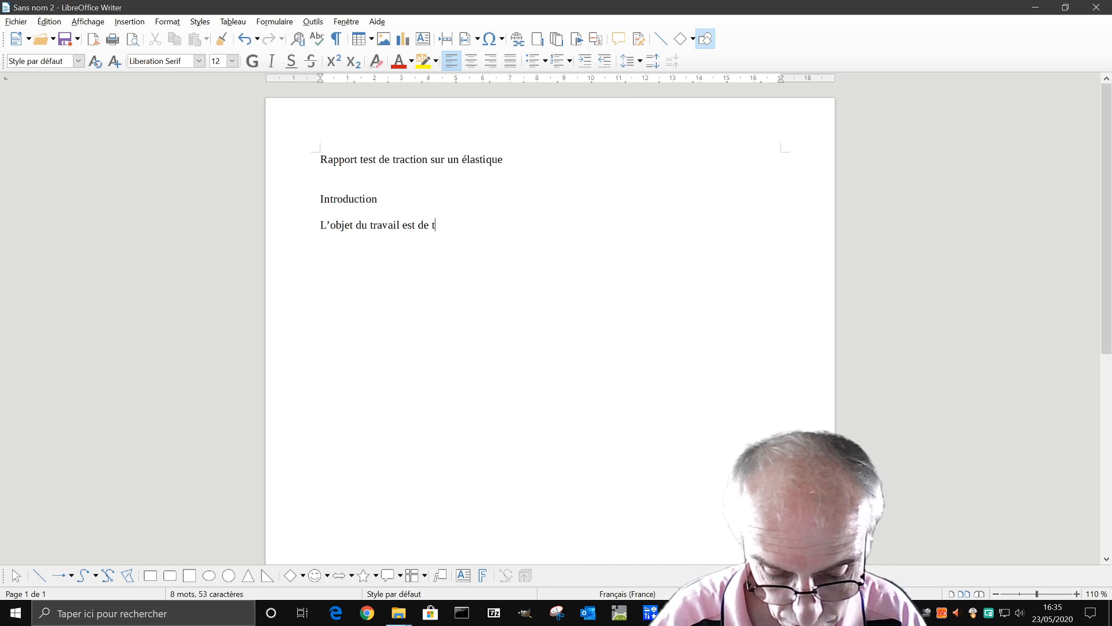
type("est")
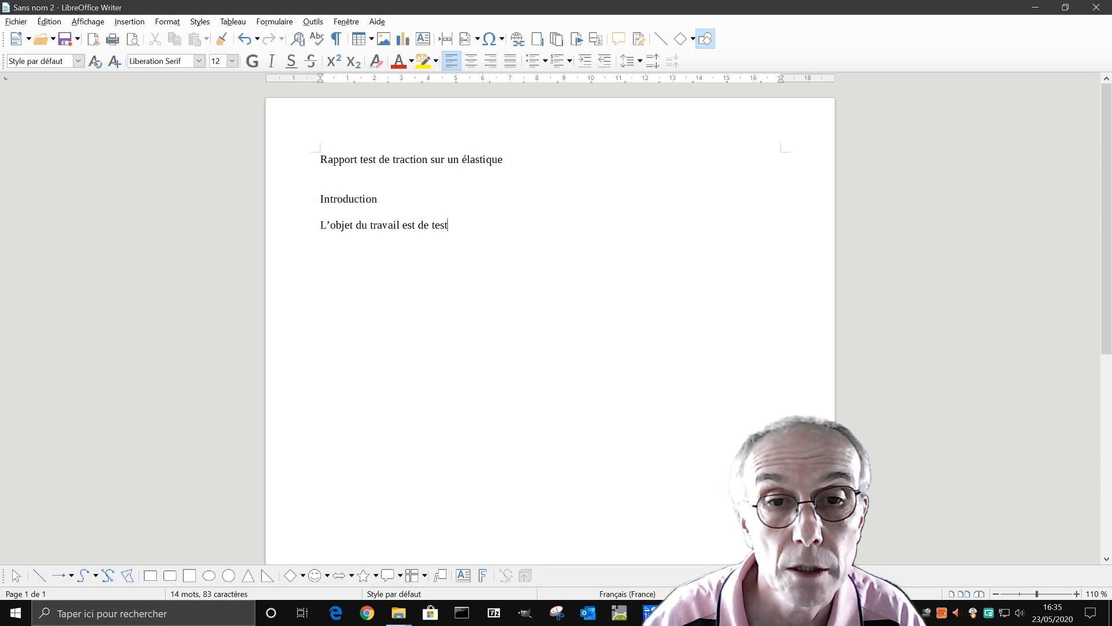
key("BackSpace")
key("BackSpace")
key("BackSpace")
key("BackSpace")
type("r")
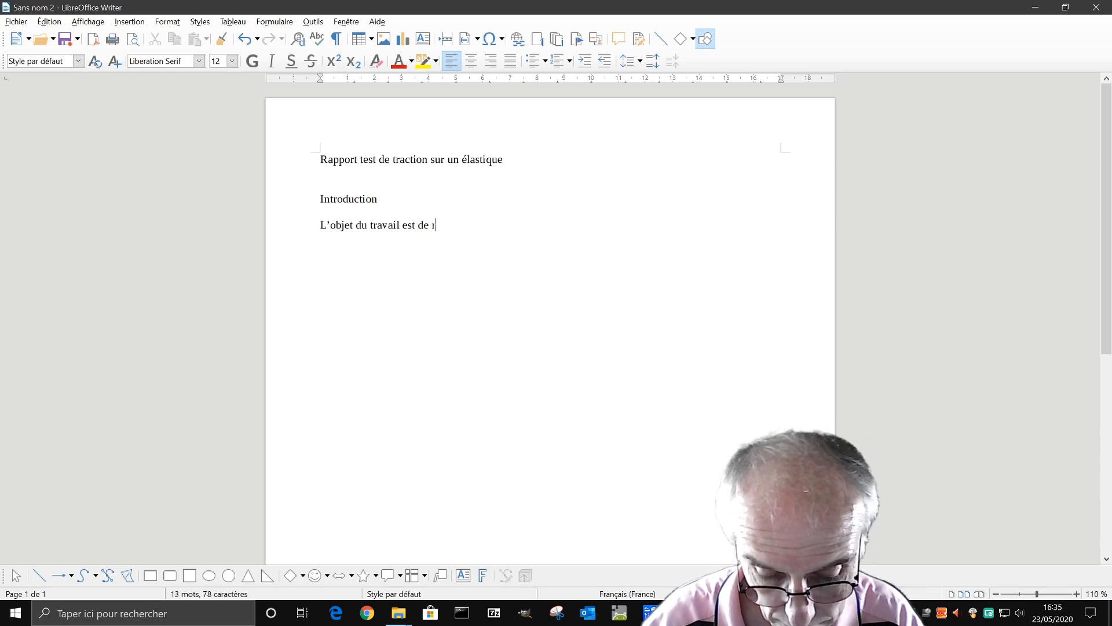
type("éaliser un")
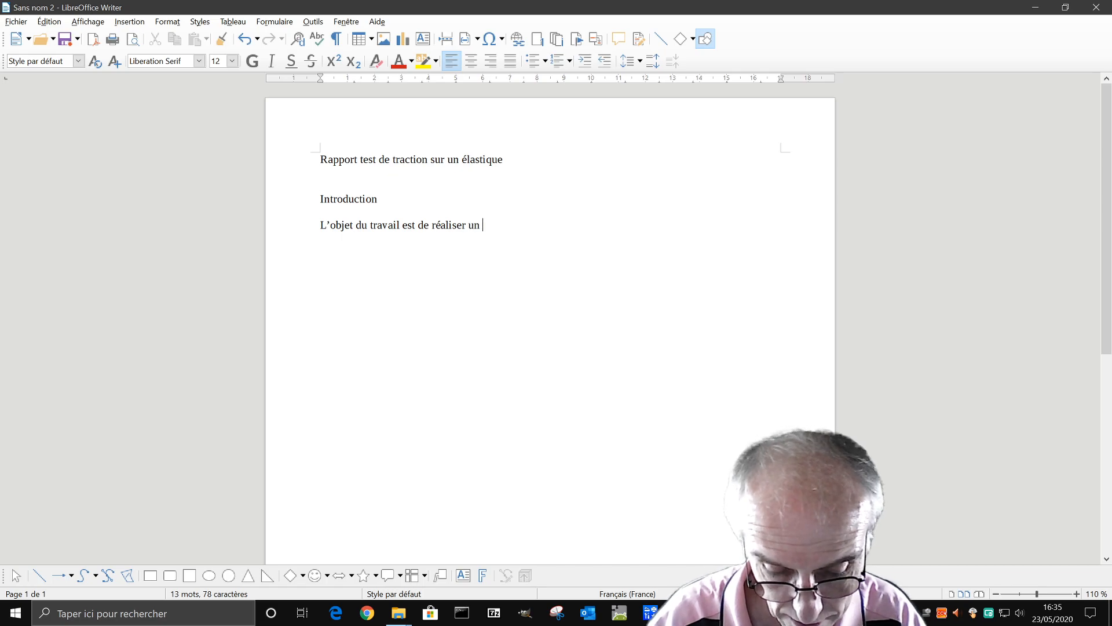
type(" test de trac")
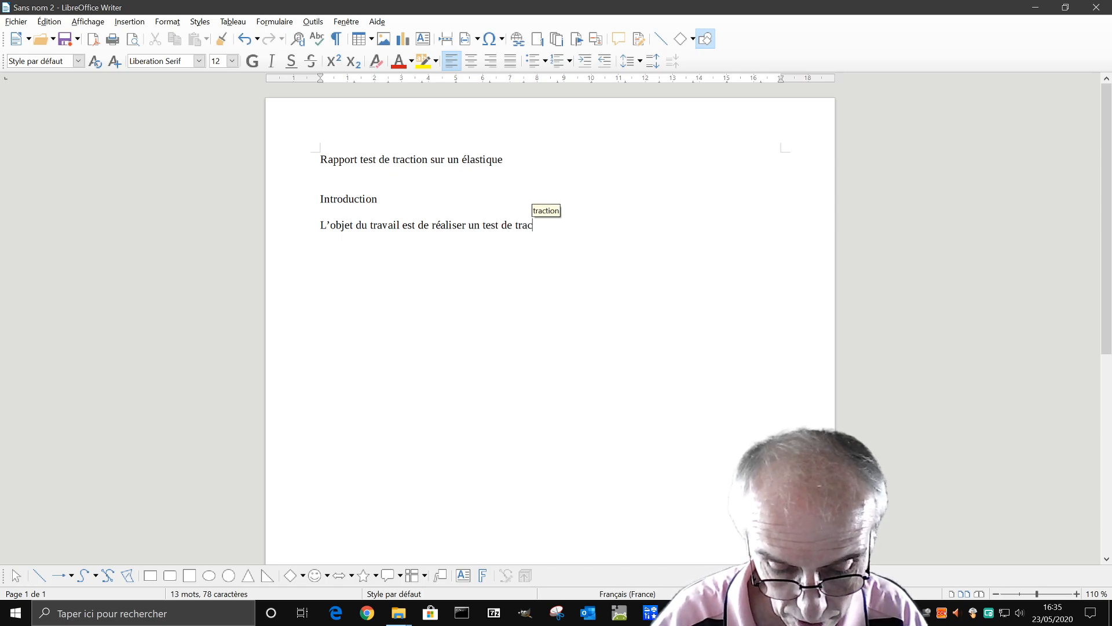
type("tion sur un élas")
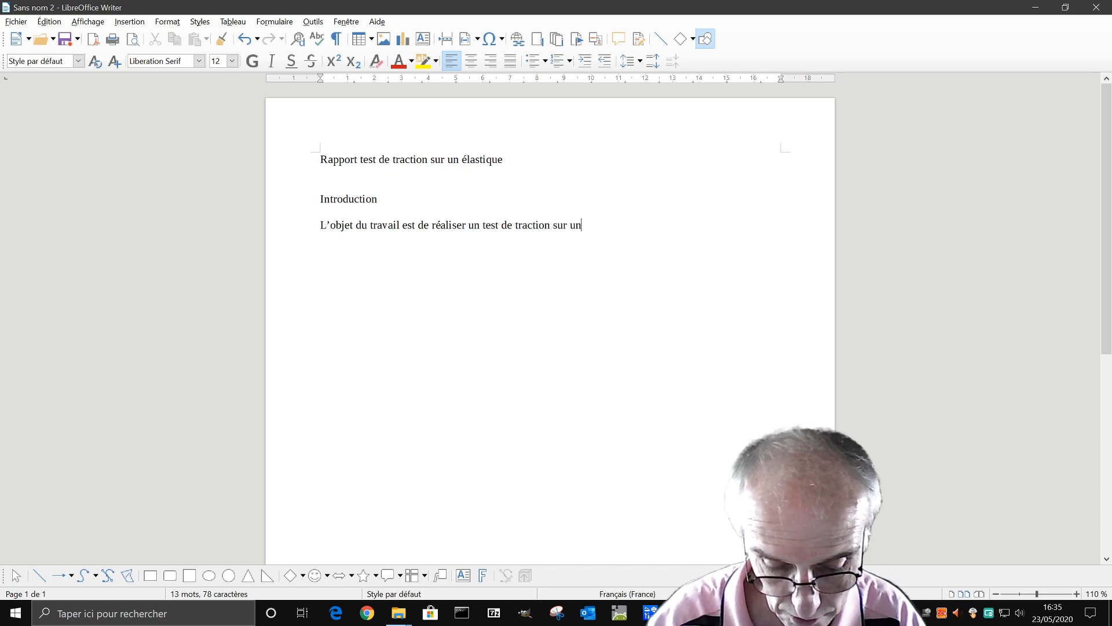
type("que.")
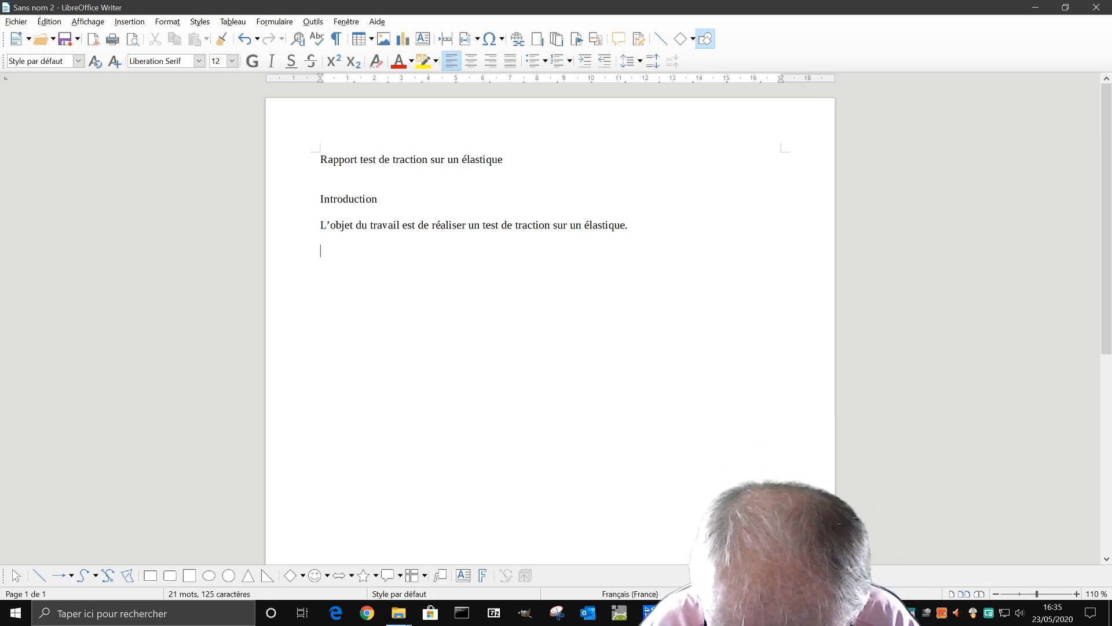
Write the heading "Schéma de l’expérience" below the introduction text, with a blank line inserted above it.
type("S")
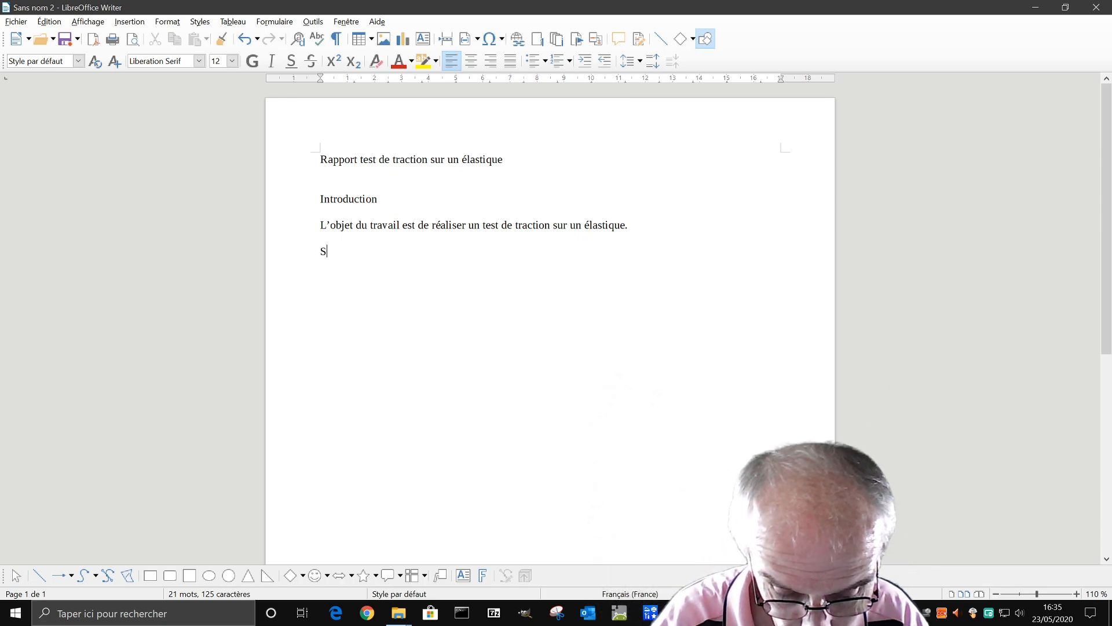
type("chéma ")
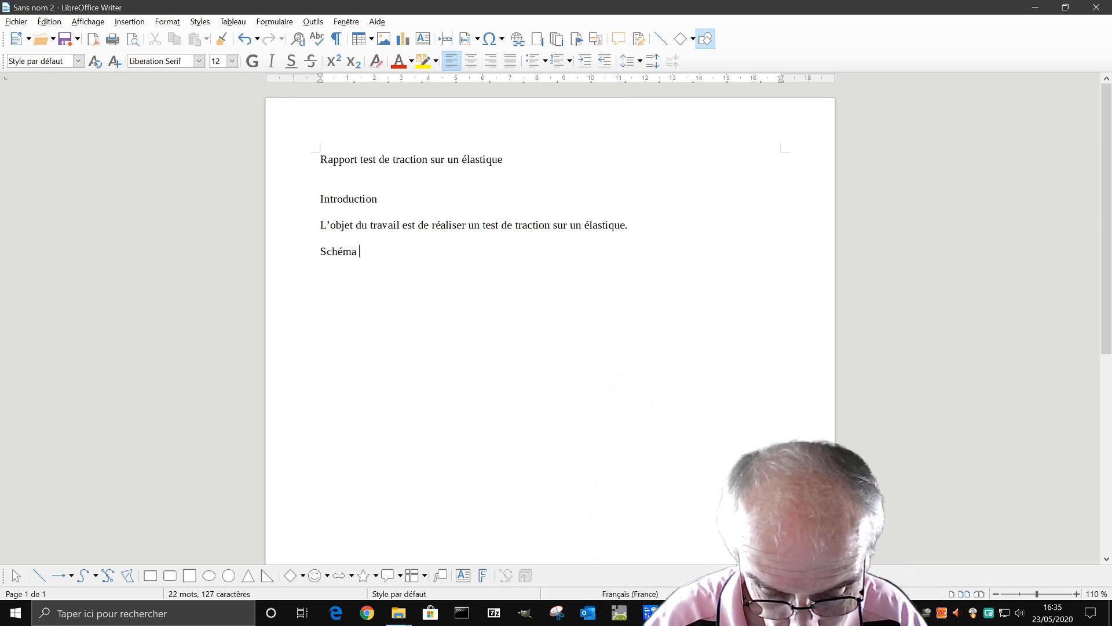
type("de l'expérience")
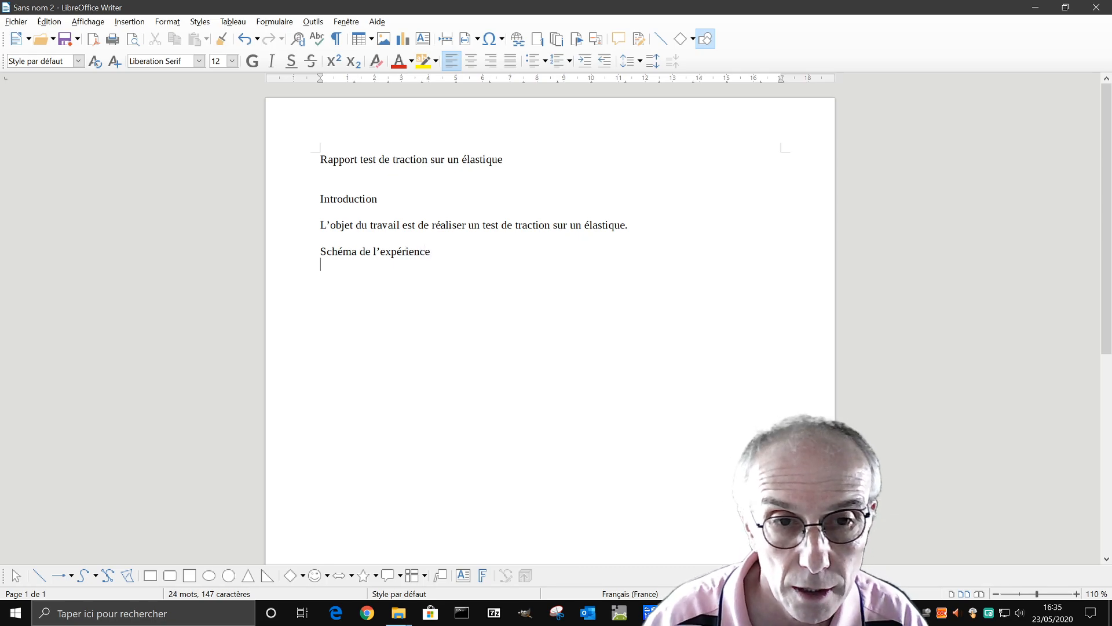
key("Return")
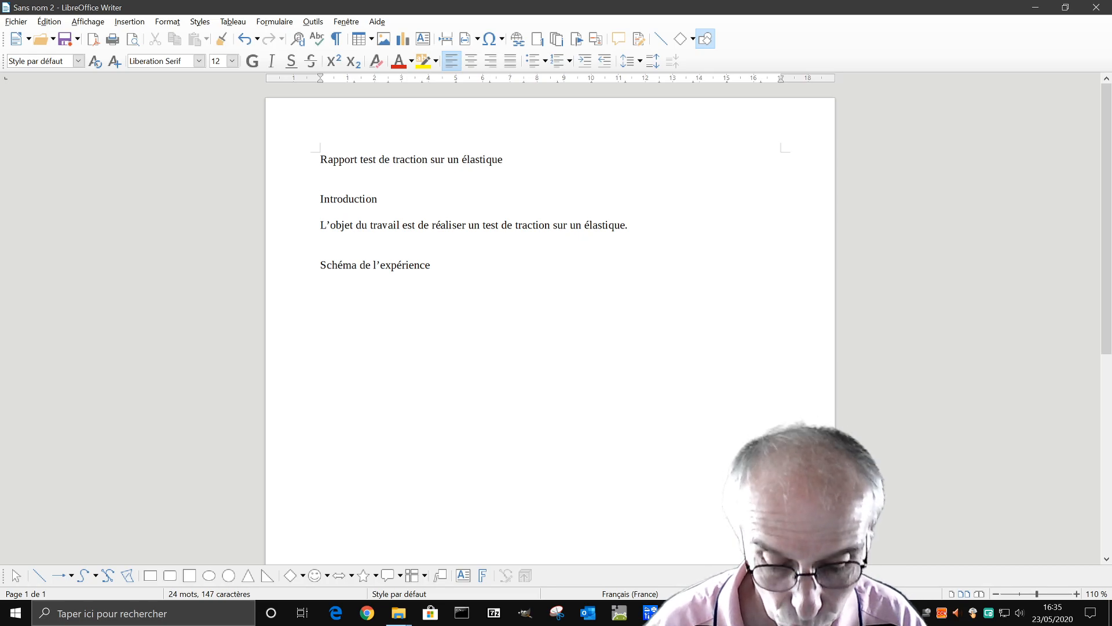
Write under the heading "J’ai utilisé des livres d’environ 200g et les ai placé dans le sac en plastique." and start a new line.
type("J'ai ")
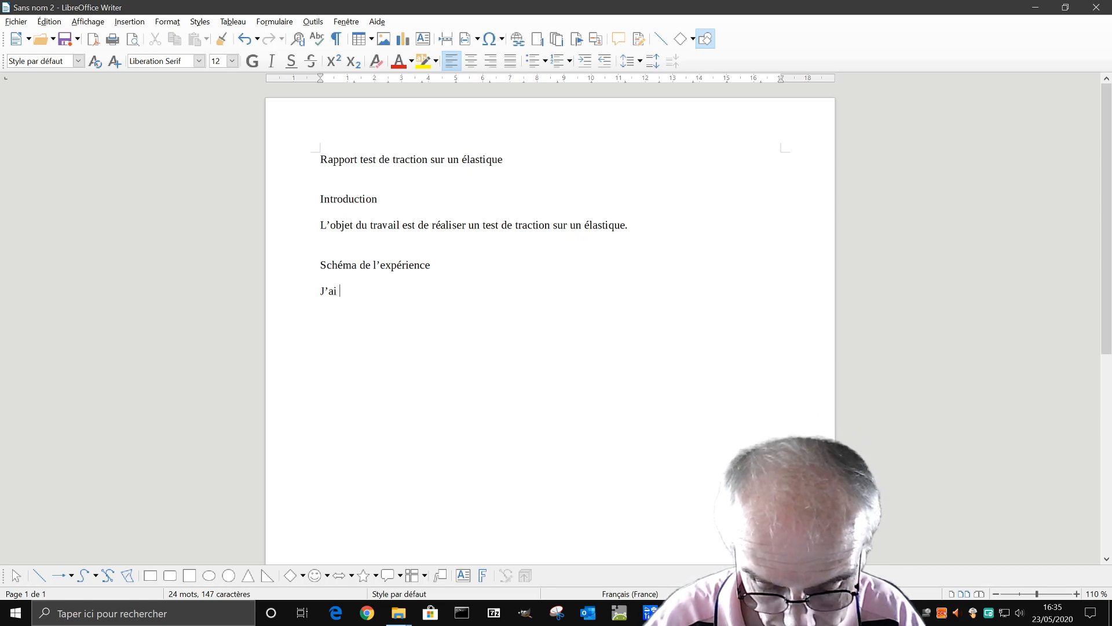
type("utilisé des livres d")
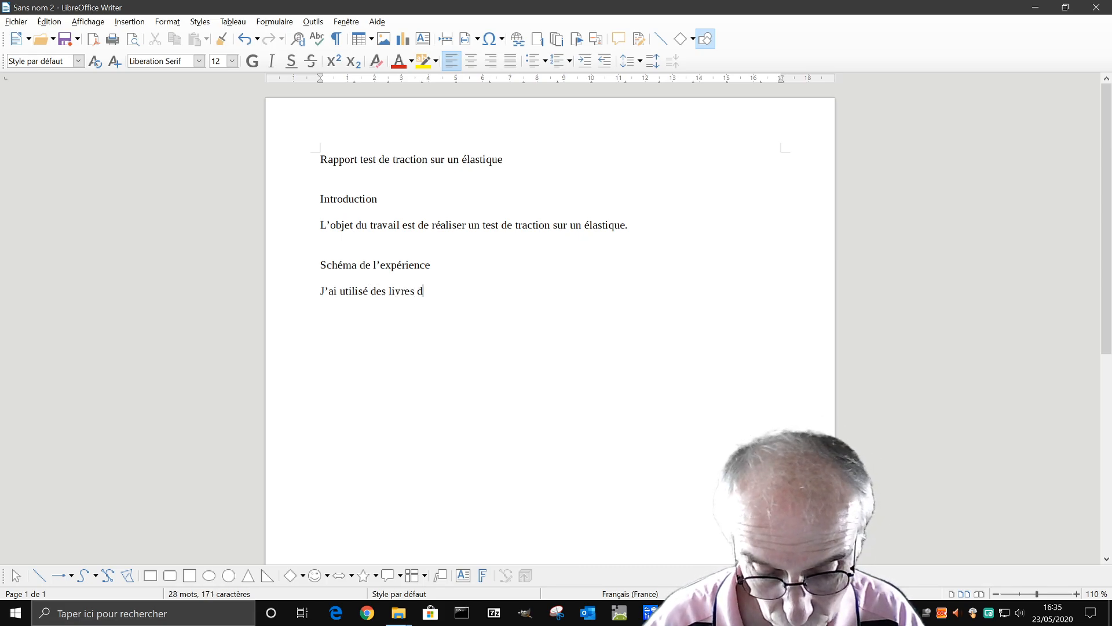
type("’env")
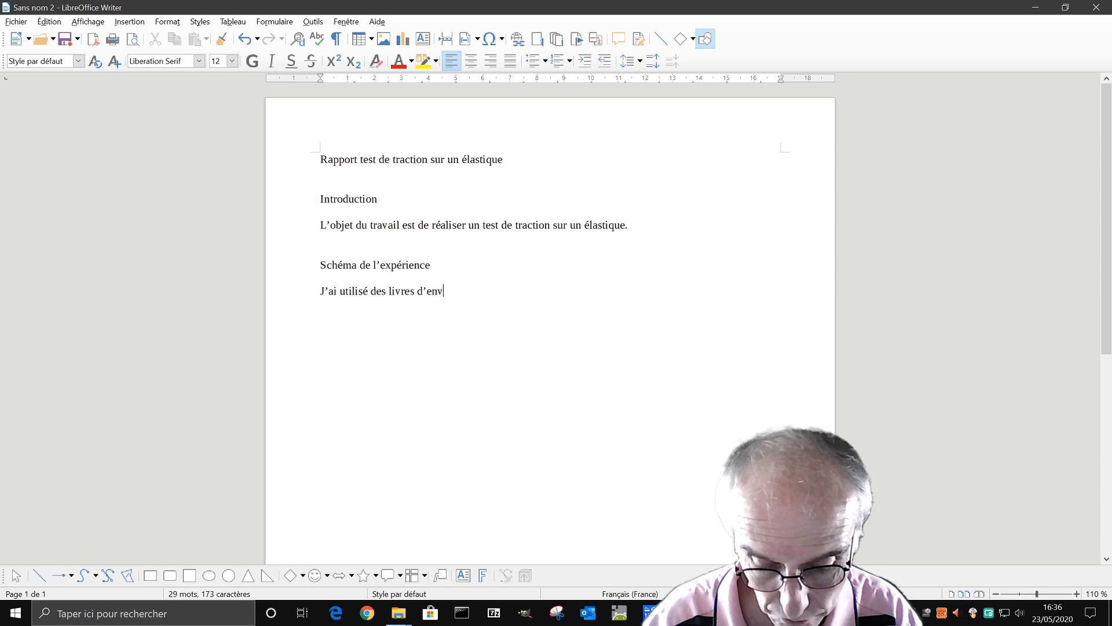
type("iron 2")
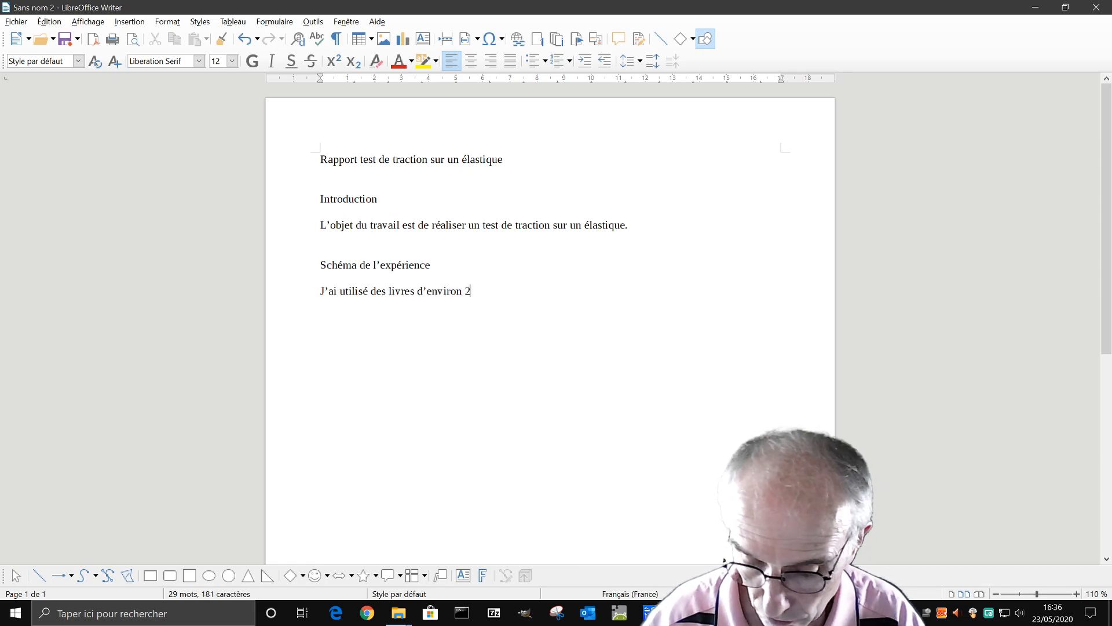
type("00g")
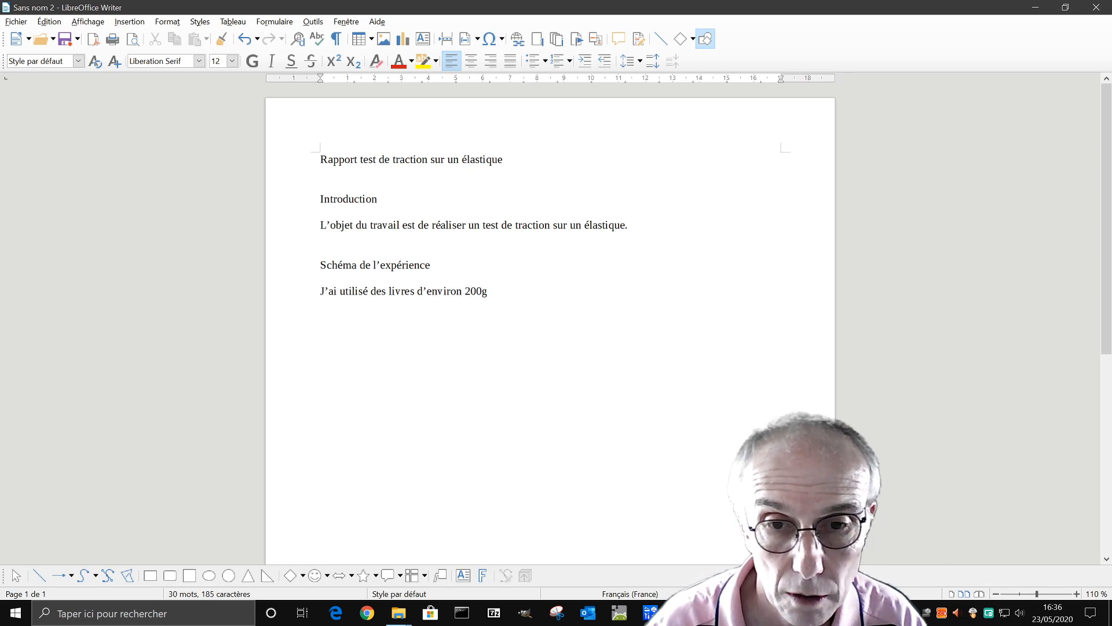
type(" et les")
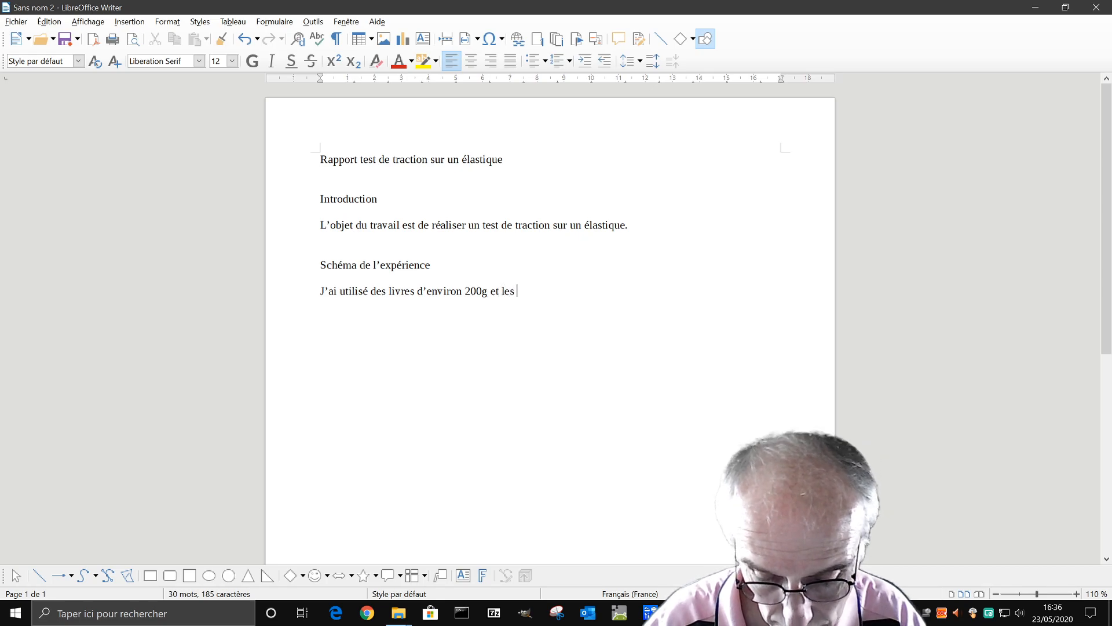
type(" ai placé ")
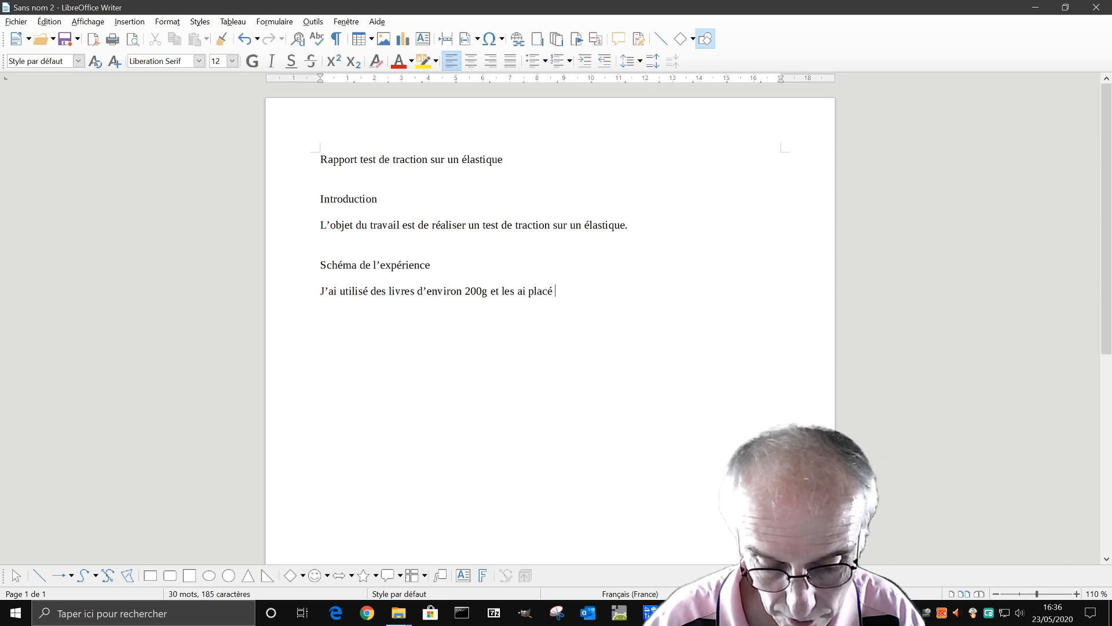
type("dans le ")
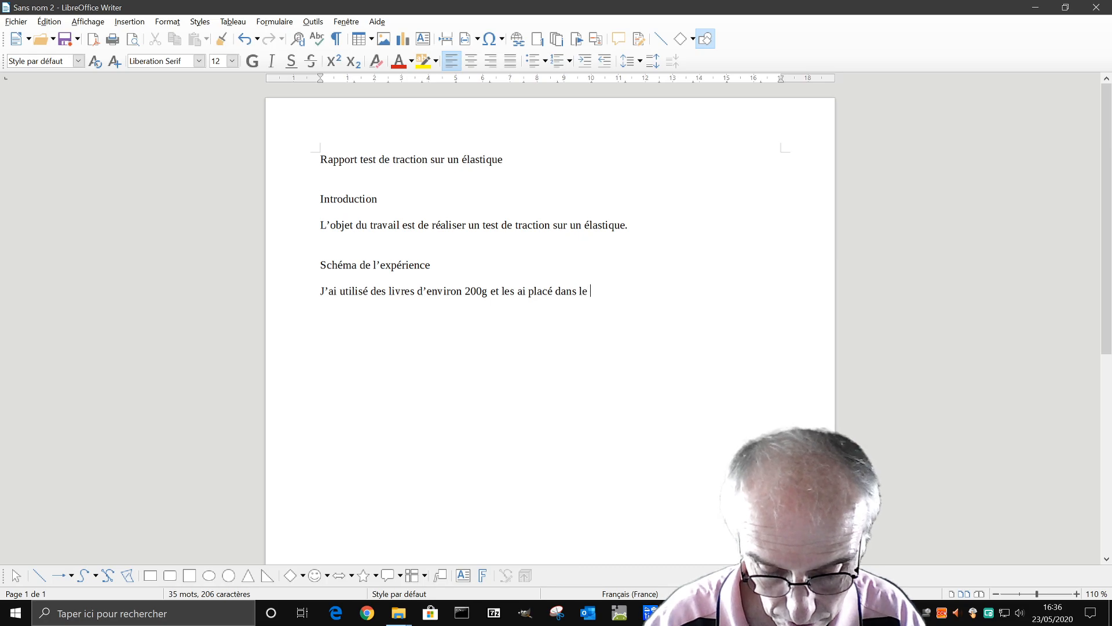
type("sac en")
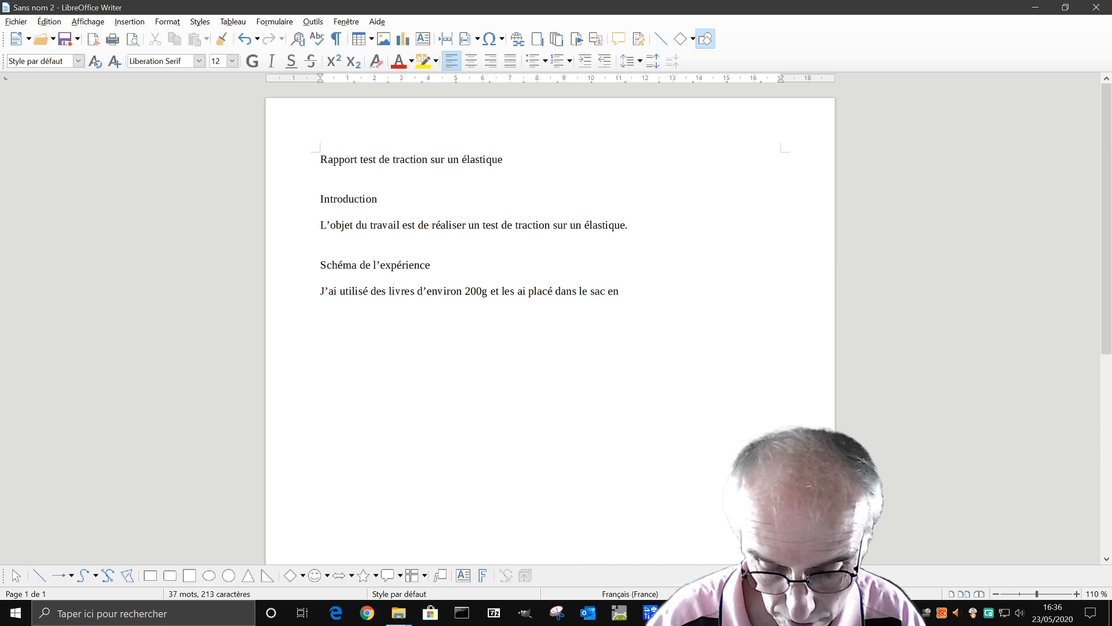
type(" plastique.")
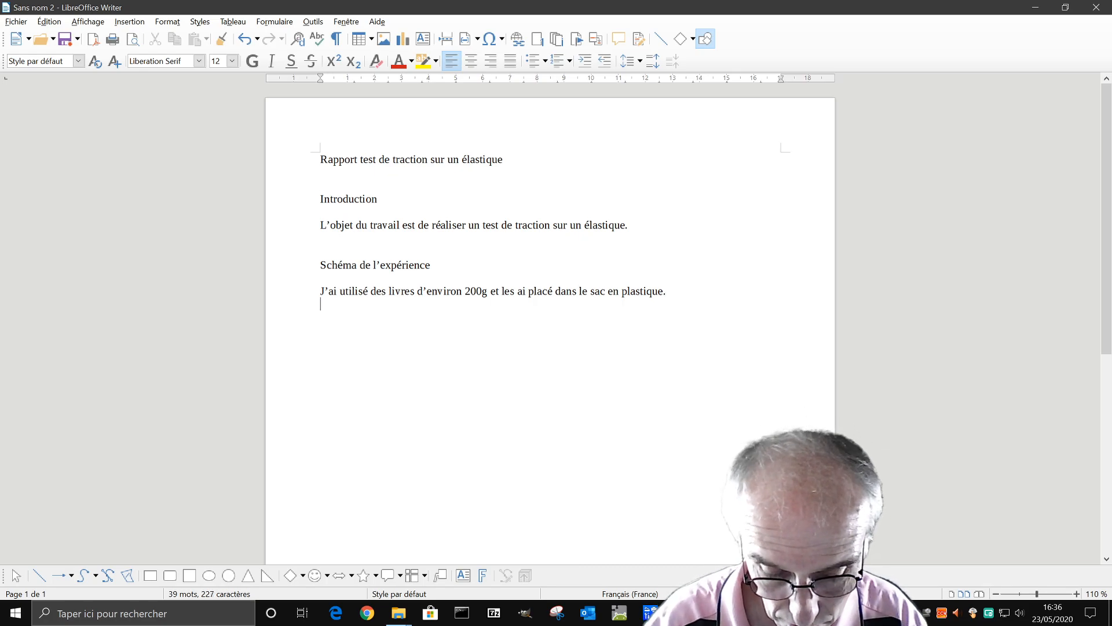
Write on the new line "J’ai mesuré ensuite la longueur de l’élastique." and start a new paragraph.
type("J'ai mesur")
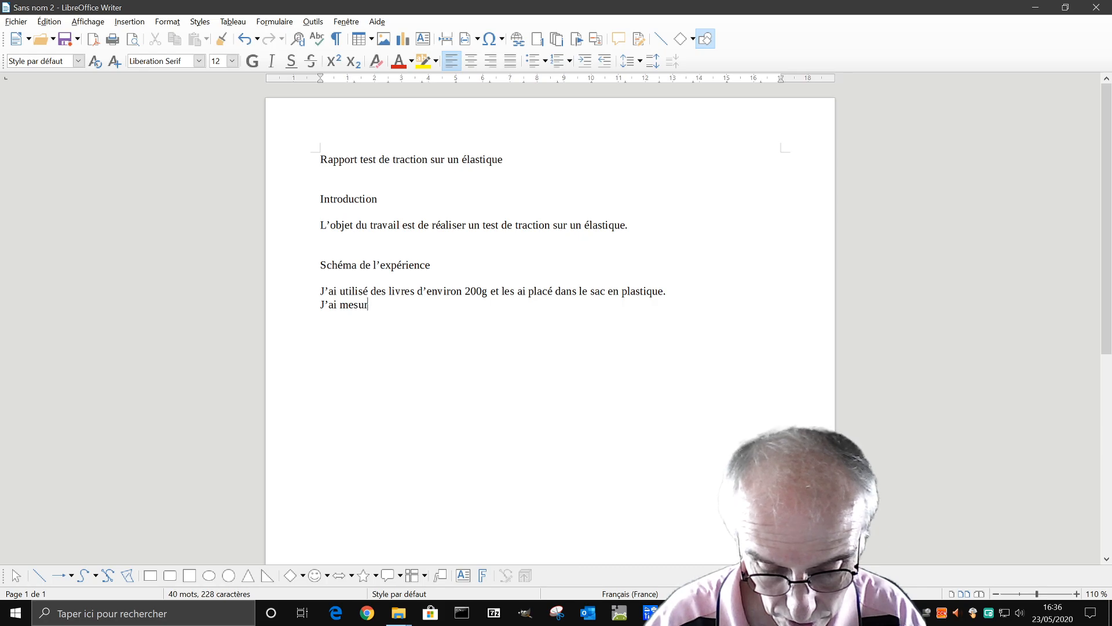
type("é ensuite")
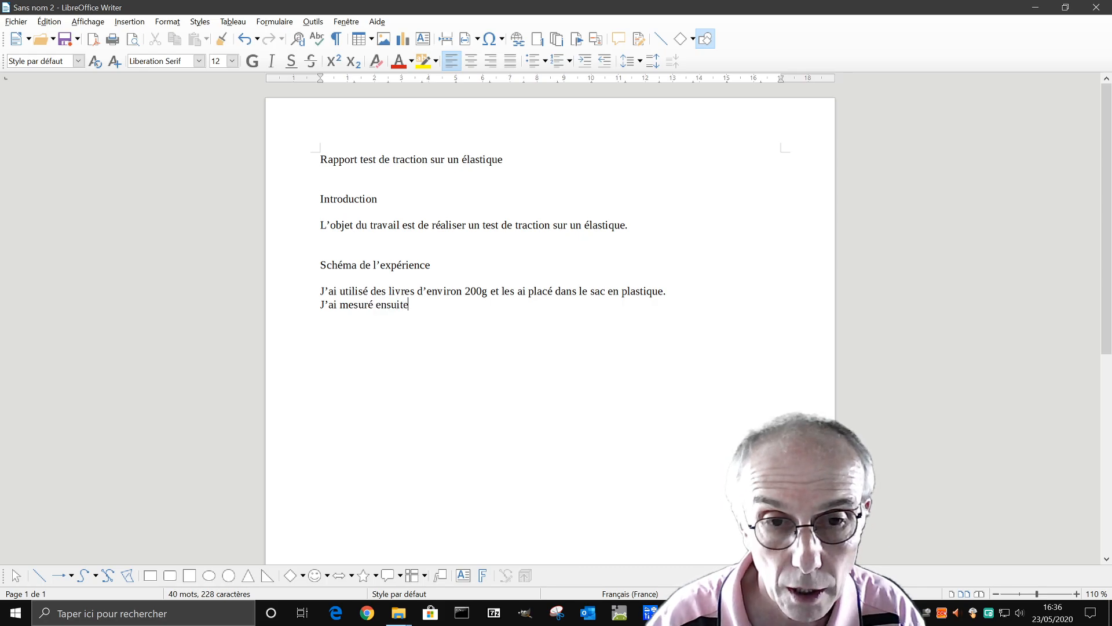
type(" la lon")
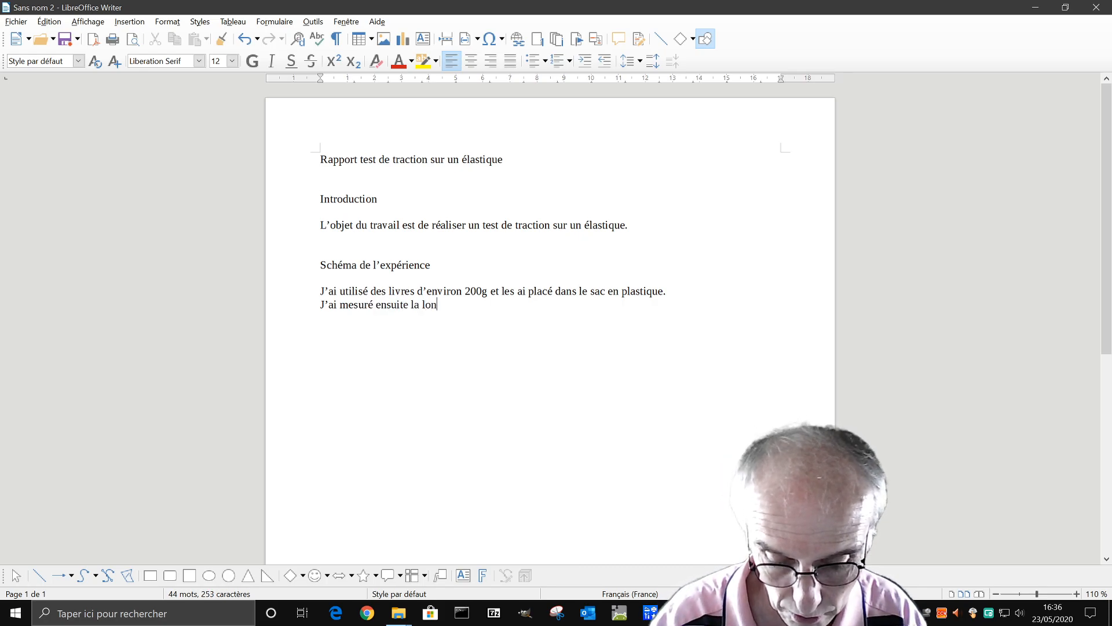
type("gueur de l’élas")
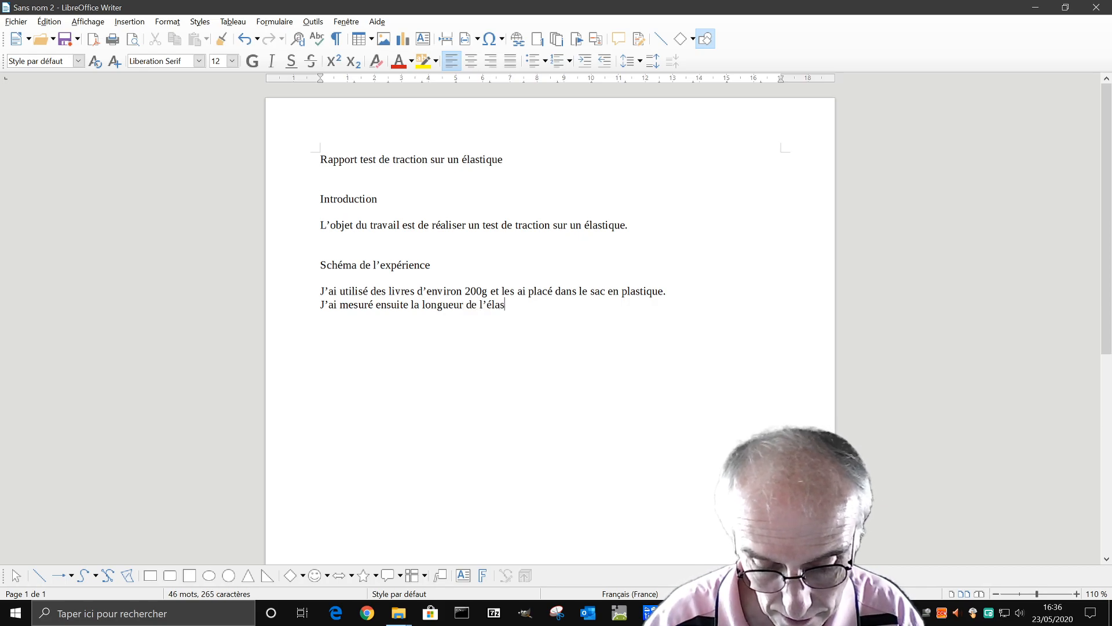
type("tique.")
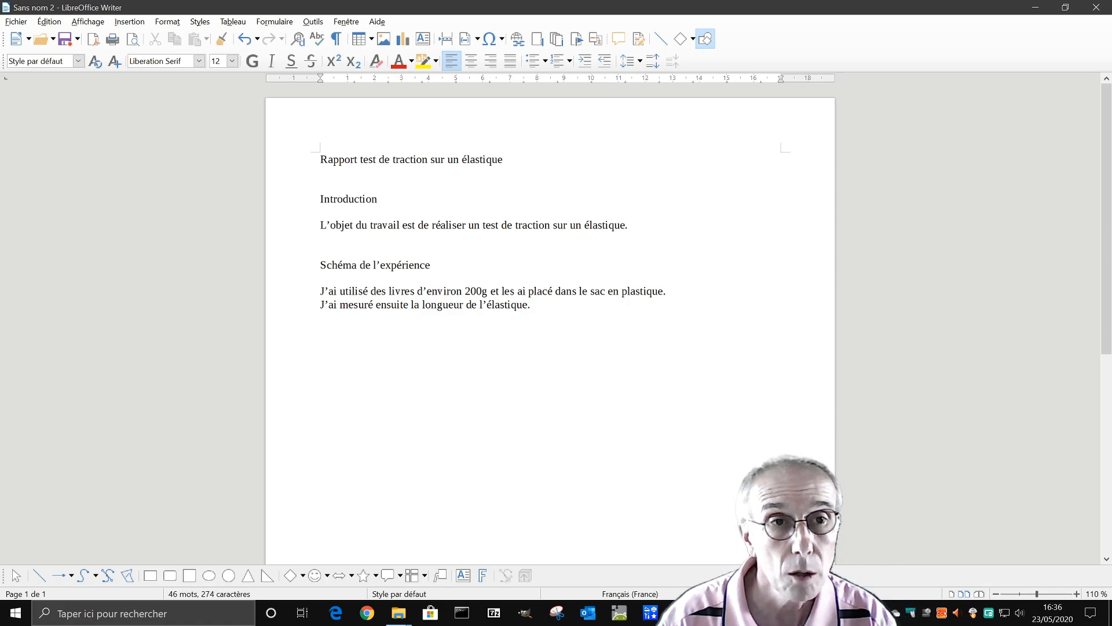
Draw a thin horizontal rectangle about 7 cm wide and 0.5 cm high below the text, starting at the page's left margin.
scroll(212, 99, "down", 2)
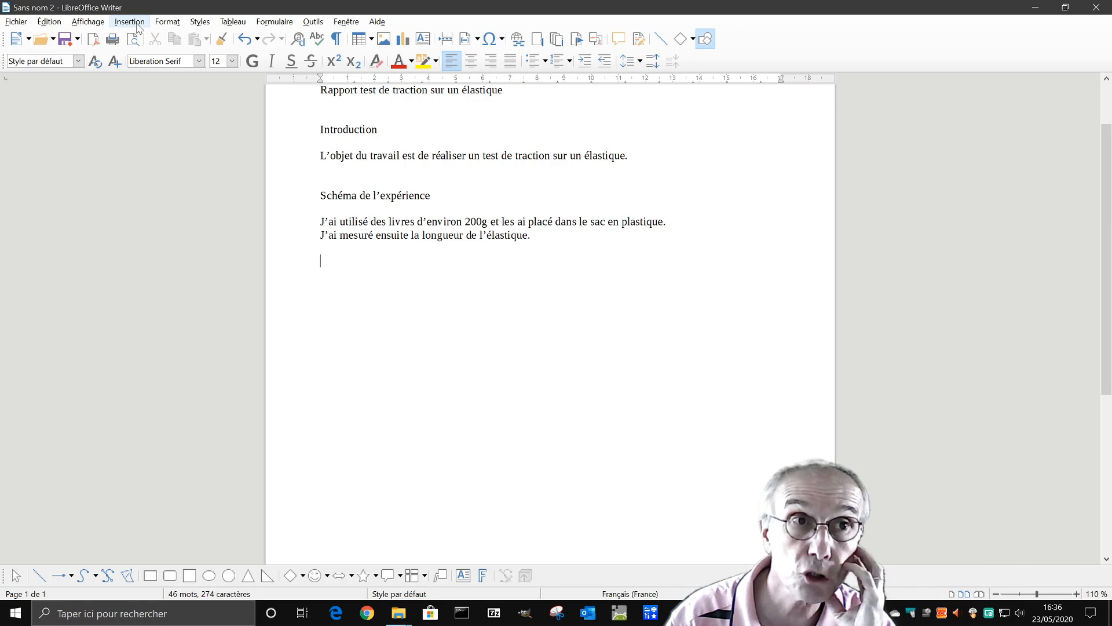
left_click(129, 22)
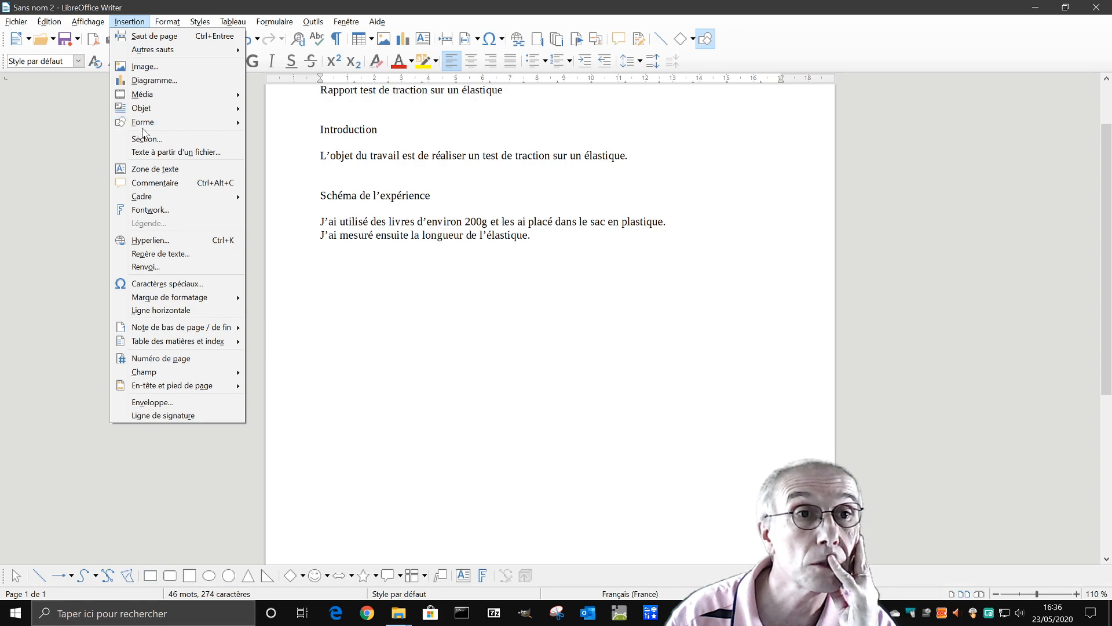
mouse_move(151, 122)
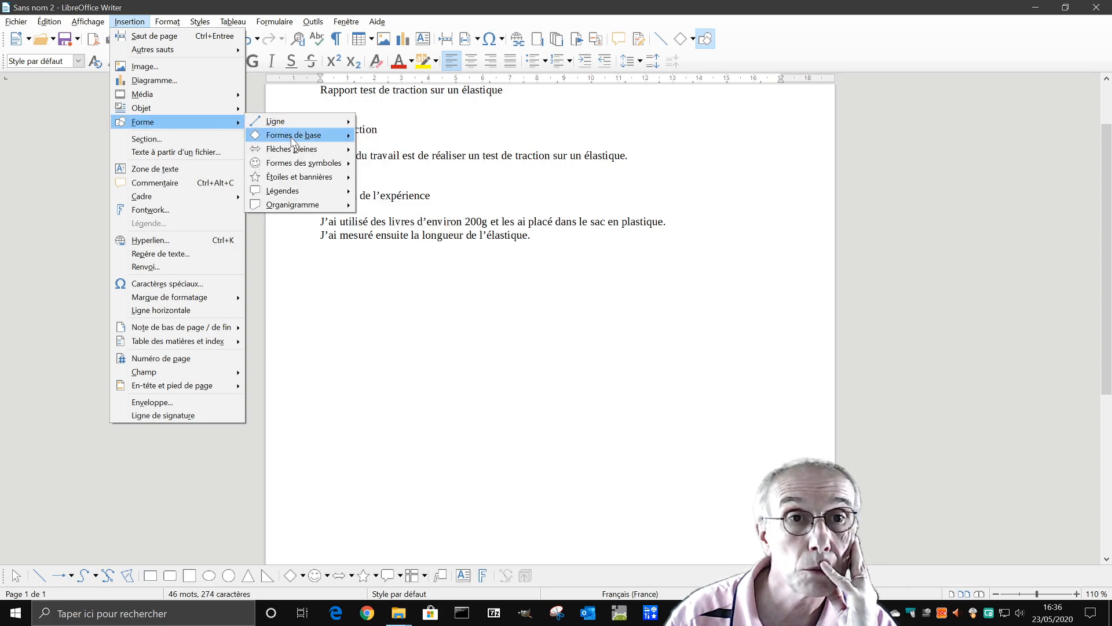
mouse_move(293, 142)
left_click(417, 135)
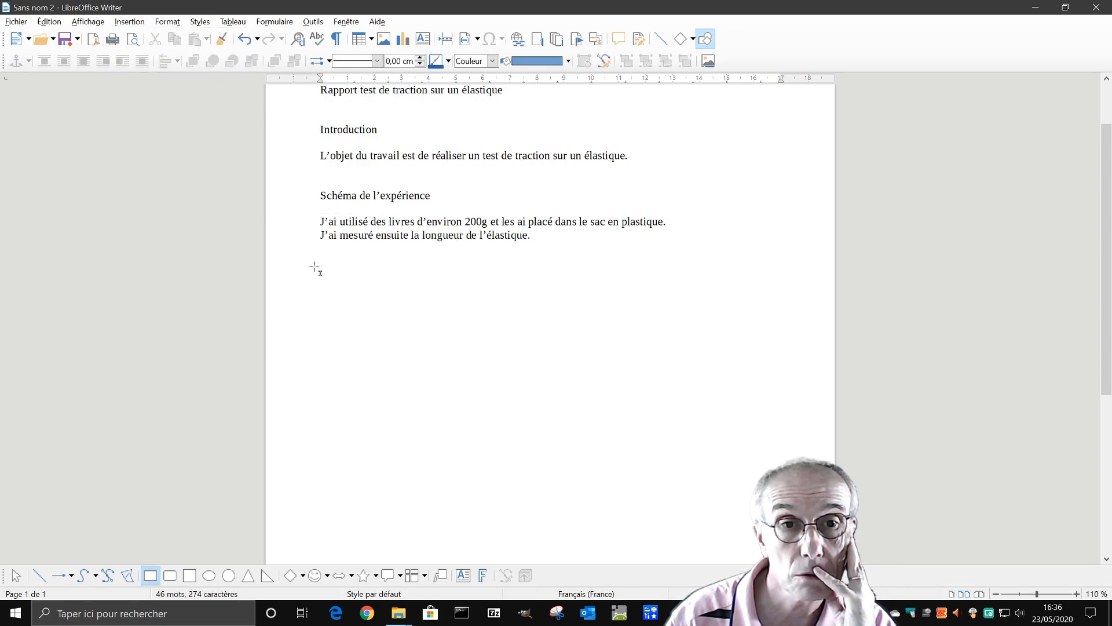
mouse_move(323, 258)
left_mouse_down()
mouse_move(331, 273)
mouse_move(508, 271)
left_mouse_up()
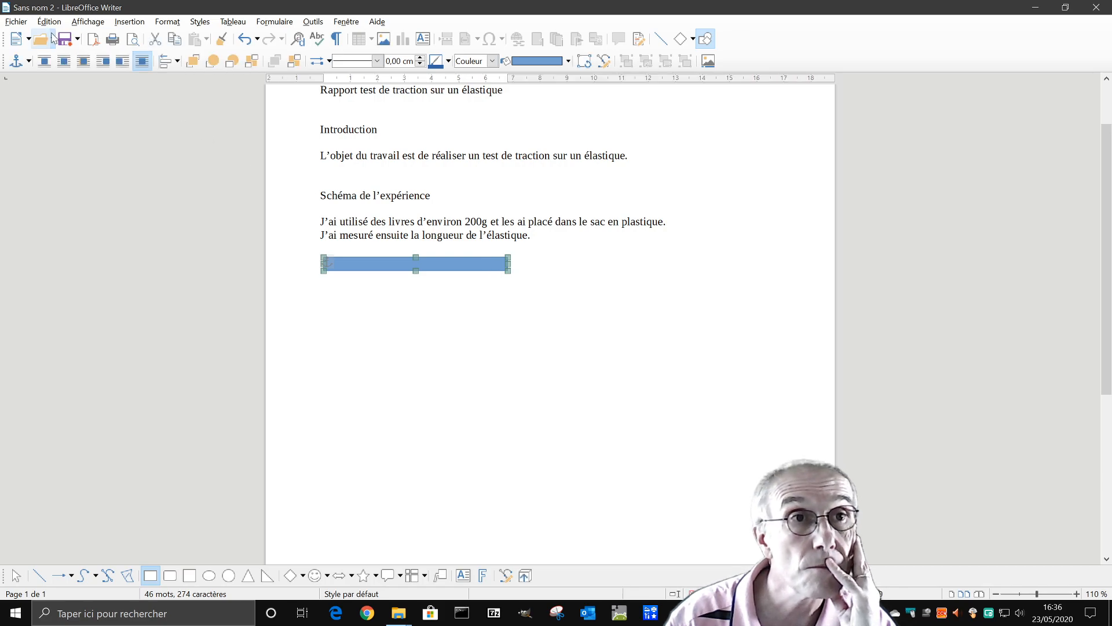
left_click(129, 22)
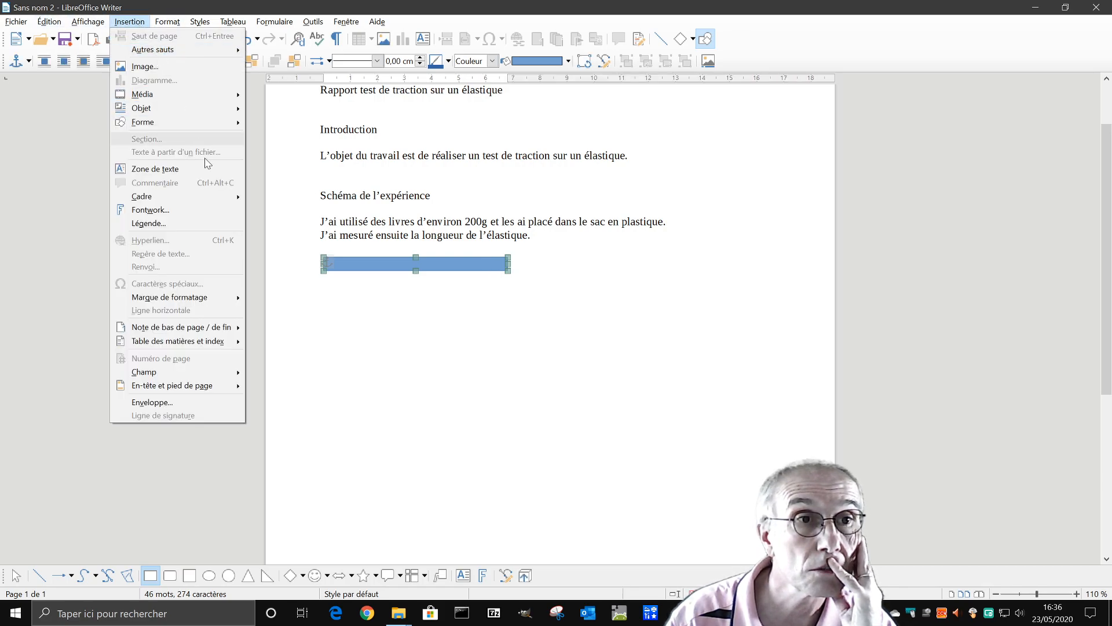
mouse_move(220, 123)
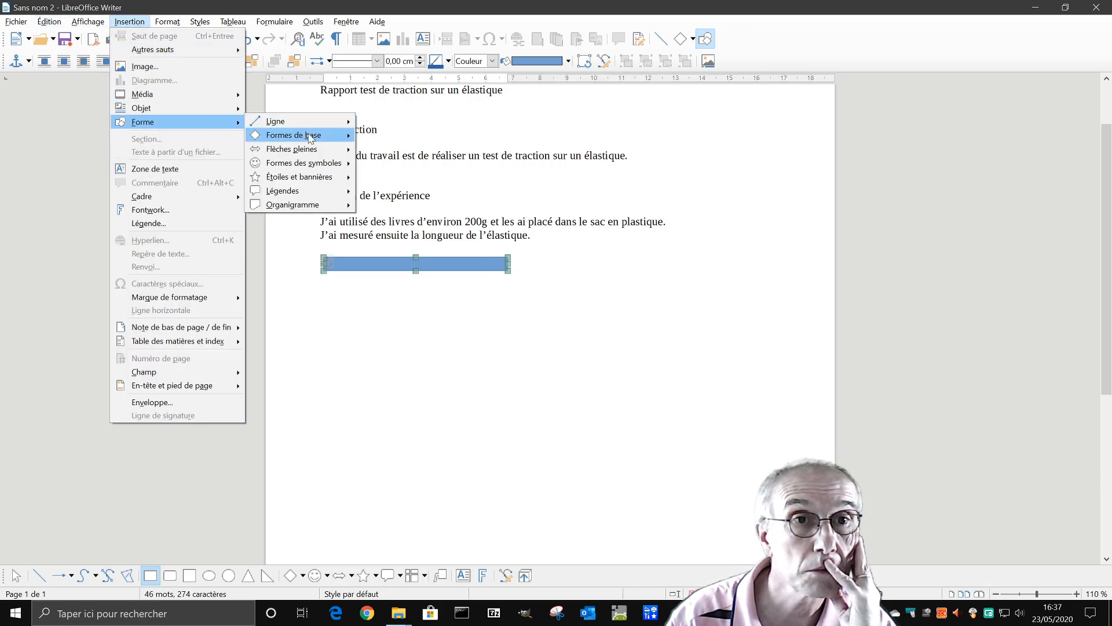
left_click(328, 264)
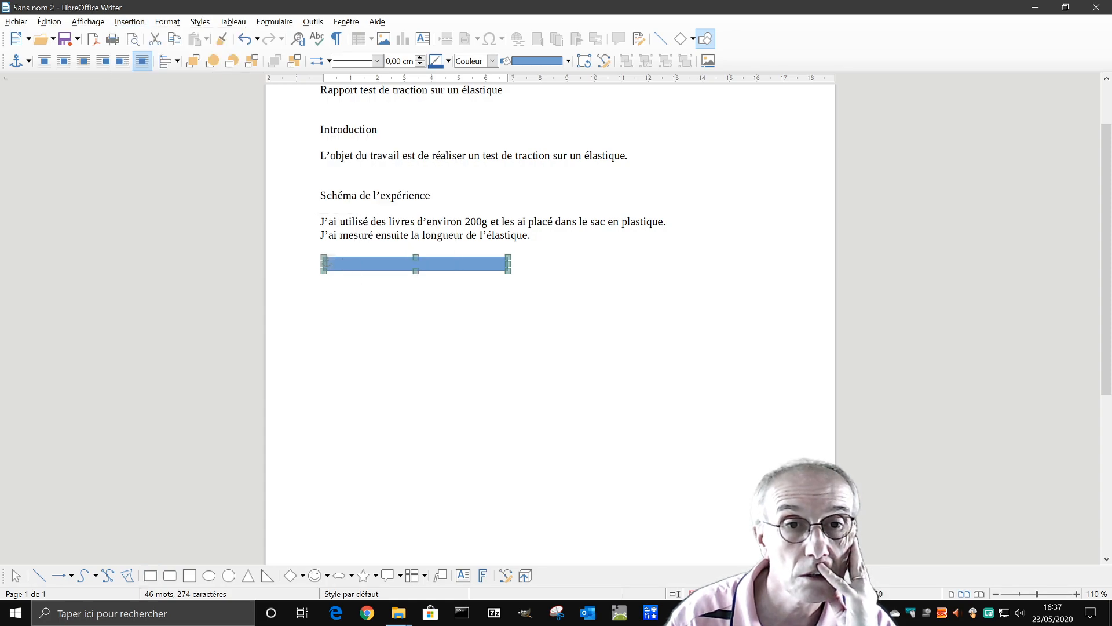
key("Escape")
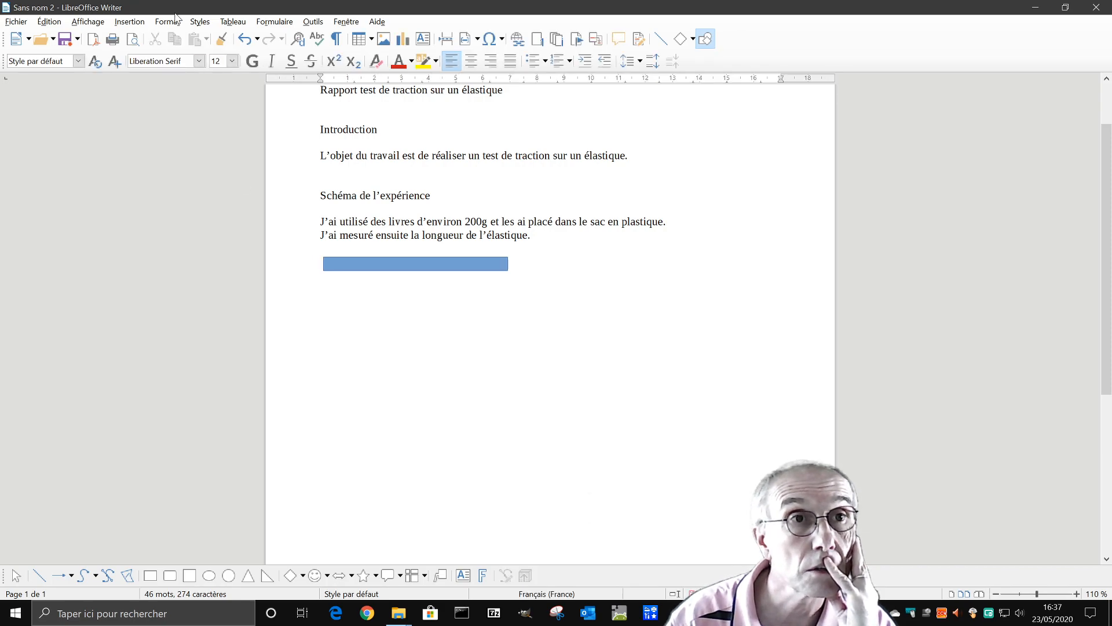
Draw a vertical rectangle about 1.5 cm wide and 5.5 cm high, extending down from the left end of the horizontal bar.
left_click(129, 21)
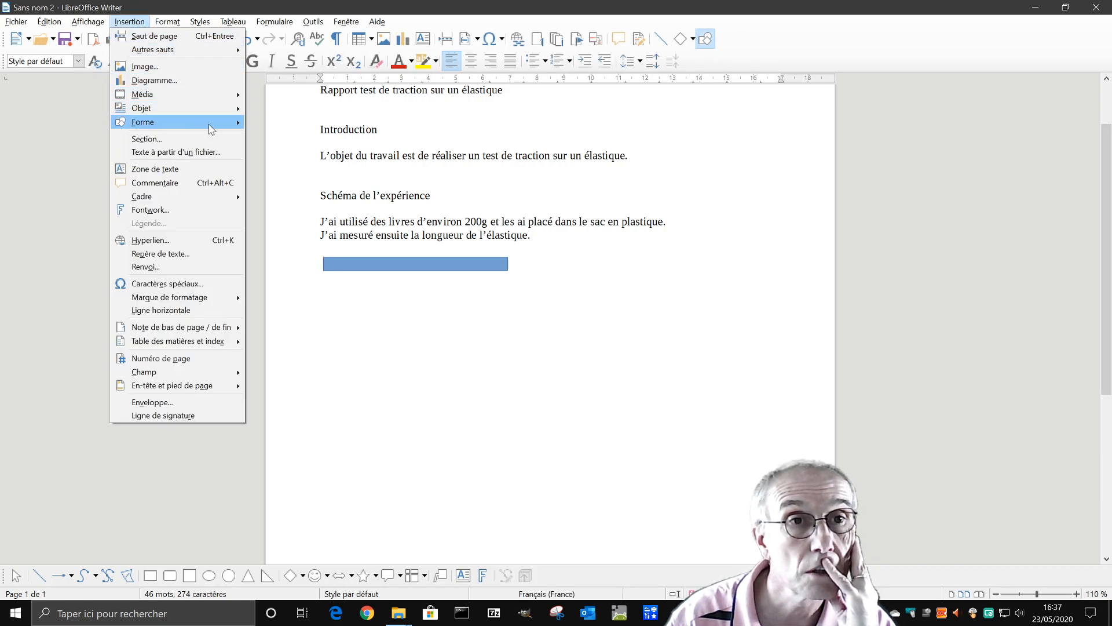
mouse_move(210, 123)
mouse_move(289, 142)
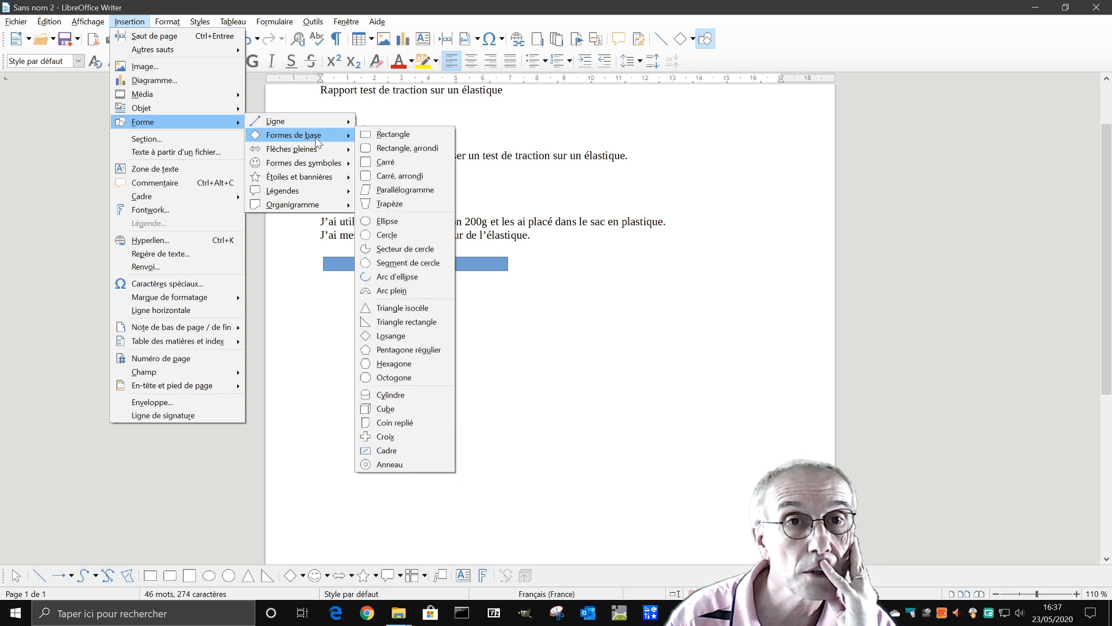
left_click(400, 135)
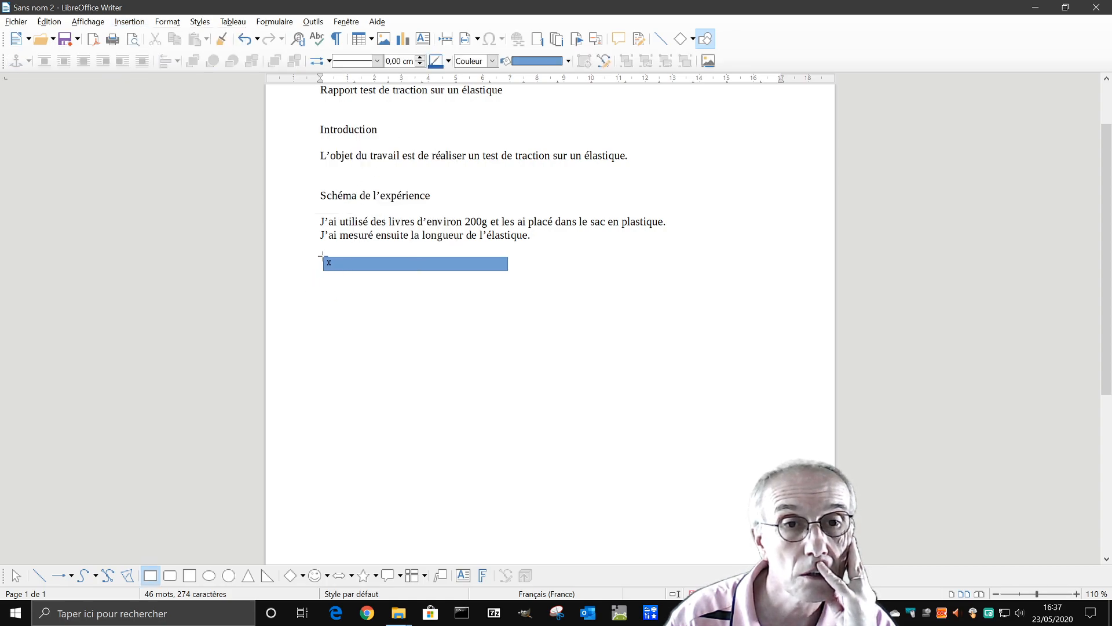
mouse_move(324, 258)
left_mouse_down()
mouse_move(368, 346)
mouse_move(353, 415)
mouse_move(368, 417)
mouse_move(365, 408)
left_mouse_up()
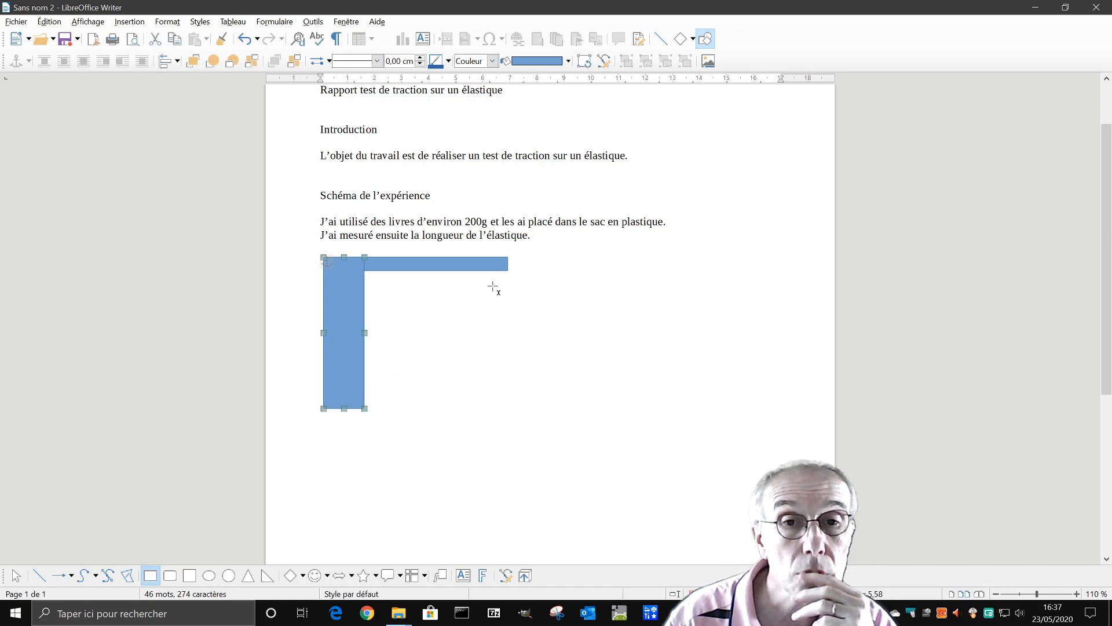
key("Escape")
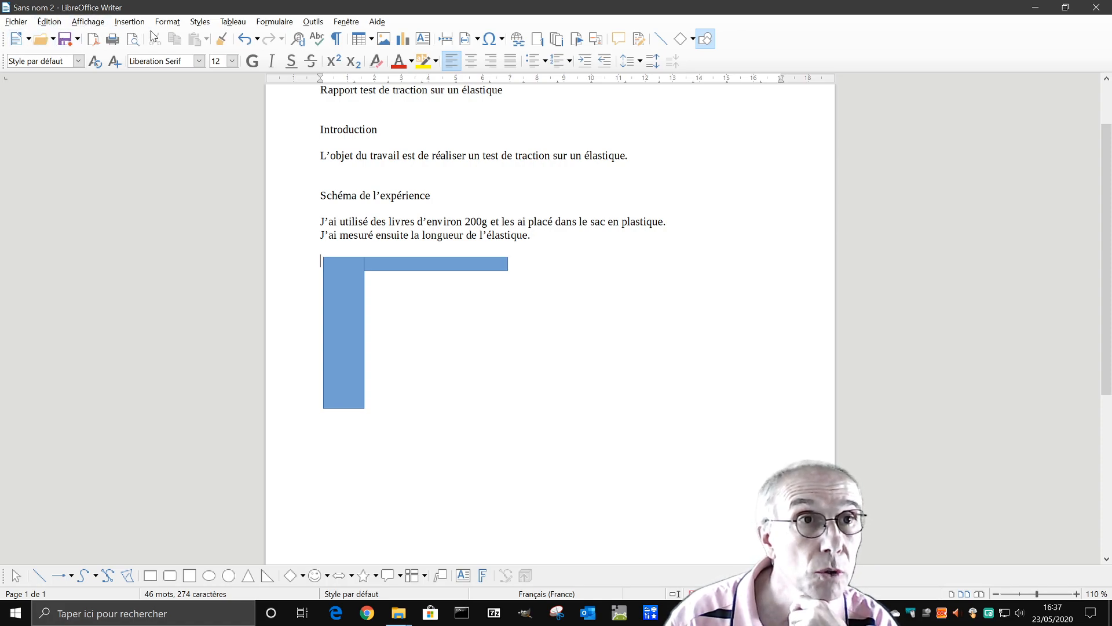
Draw a narrow upright ellipse about 0.6 cm wide and 3.5 cm high, hanging from the free end of the horizontal bar.
left_click(125, 23)
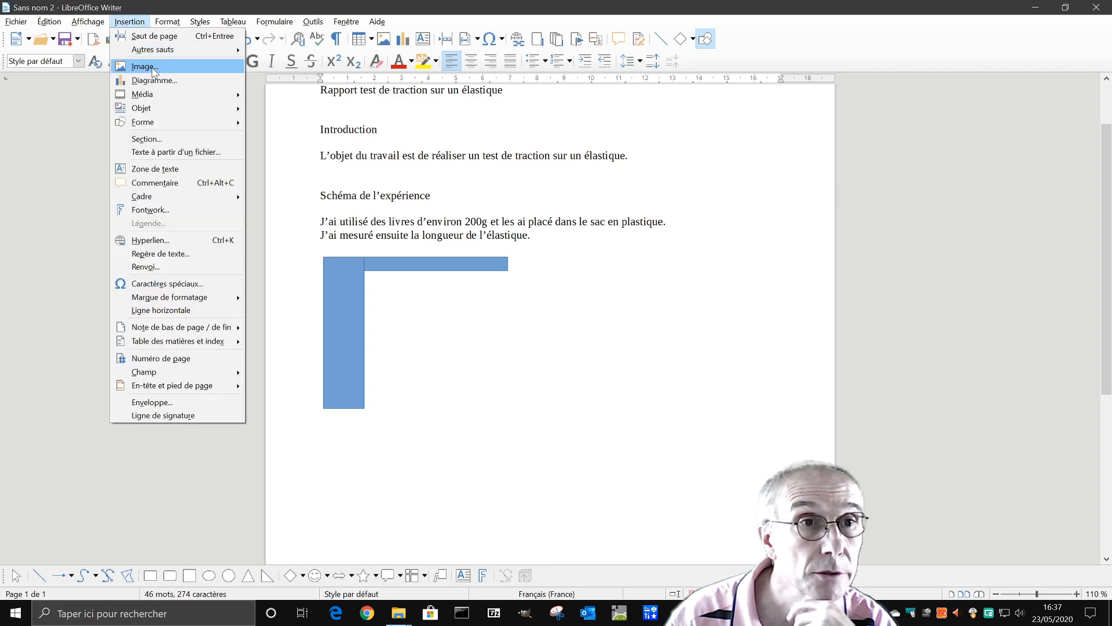
mouse_move(168, 126)
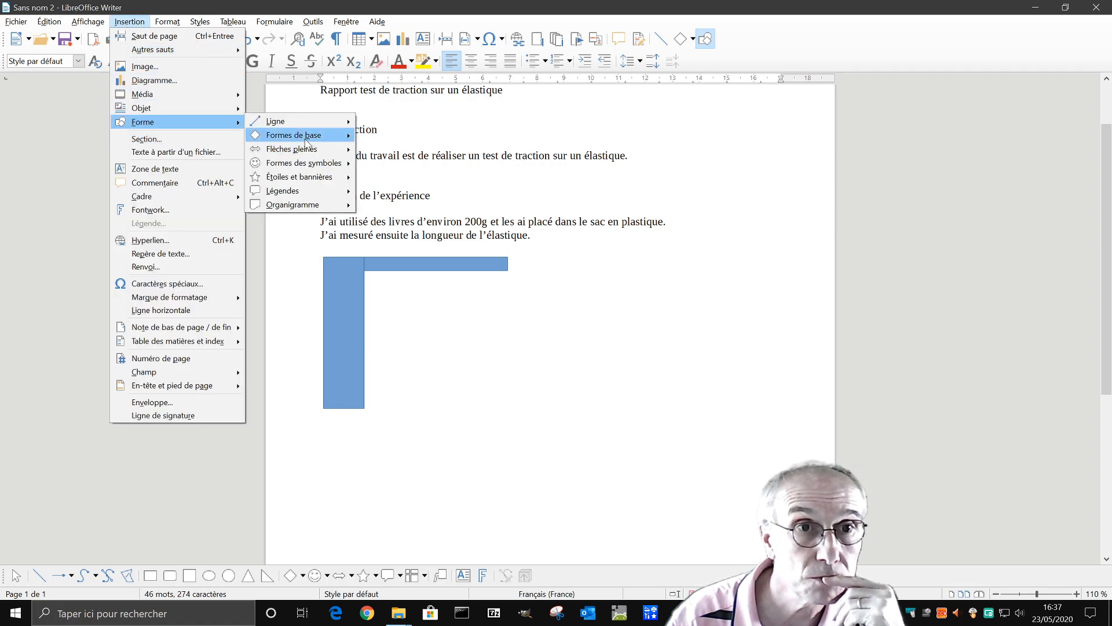
mouse_move(310, 141)
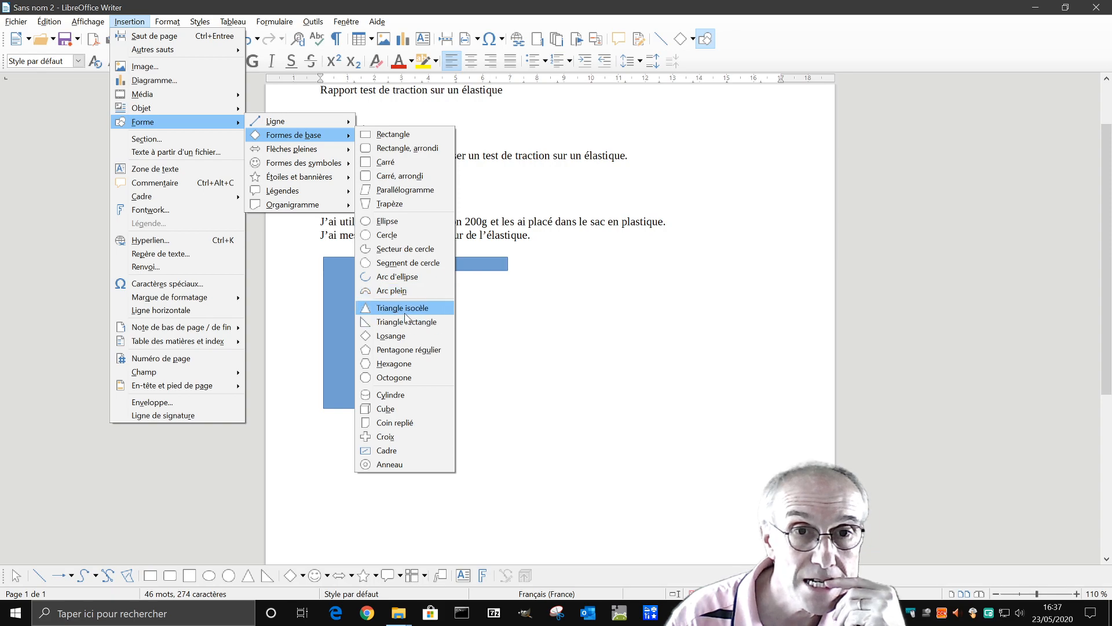
left_click(428, 223)
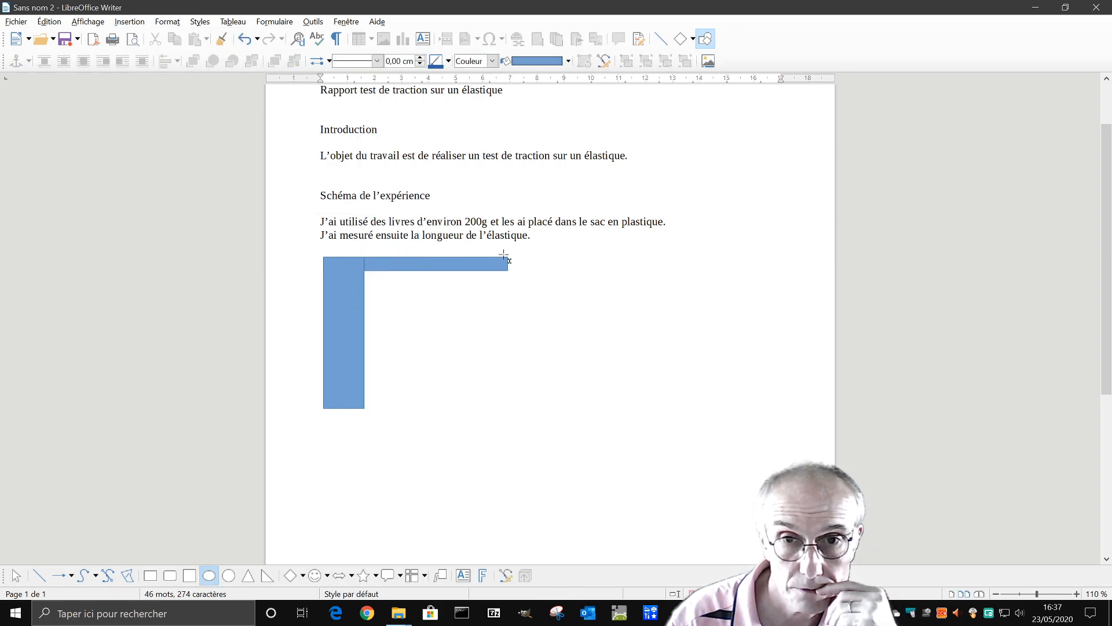
mouse_move(503, 263)
left_mouse_down()
mouse_move(523, 352)
mouse_move(509, 324)
left_mouse_up()
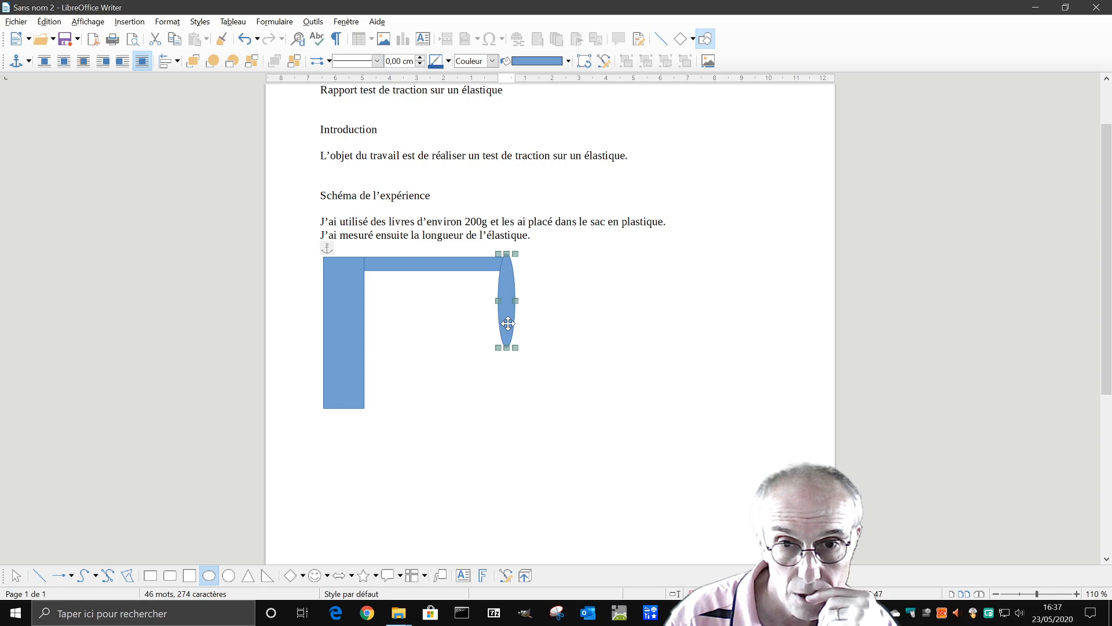
Remove the ellipse's fill by setting it to Aucun.
right_click(509, 325)
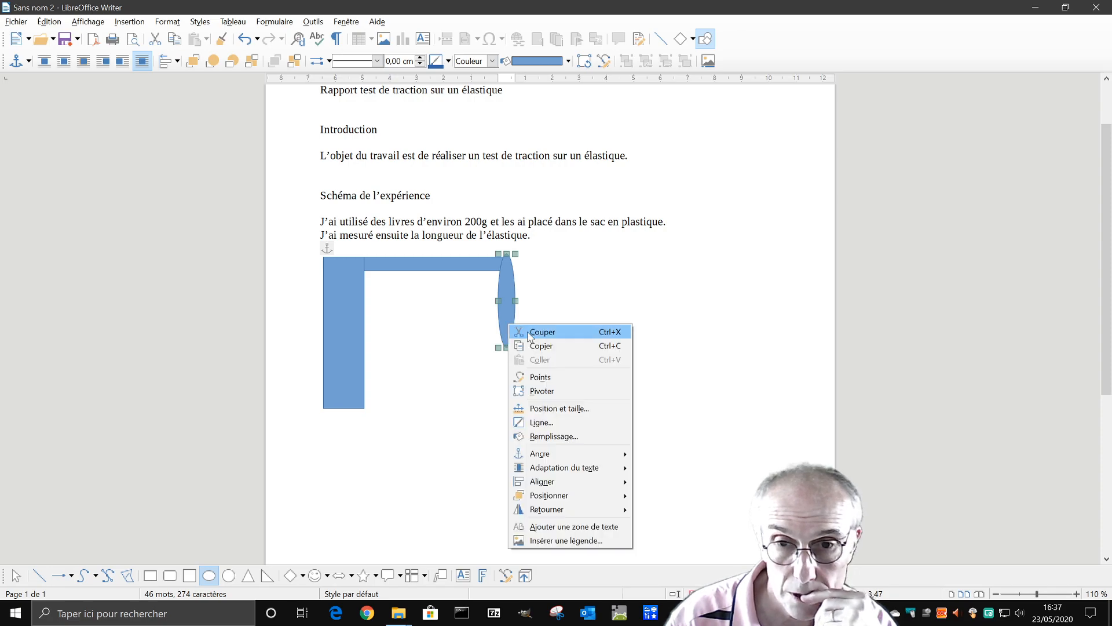
left_click(562, 435)
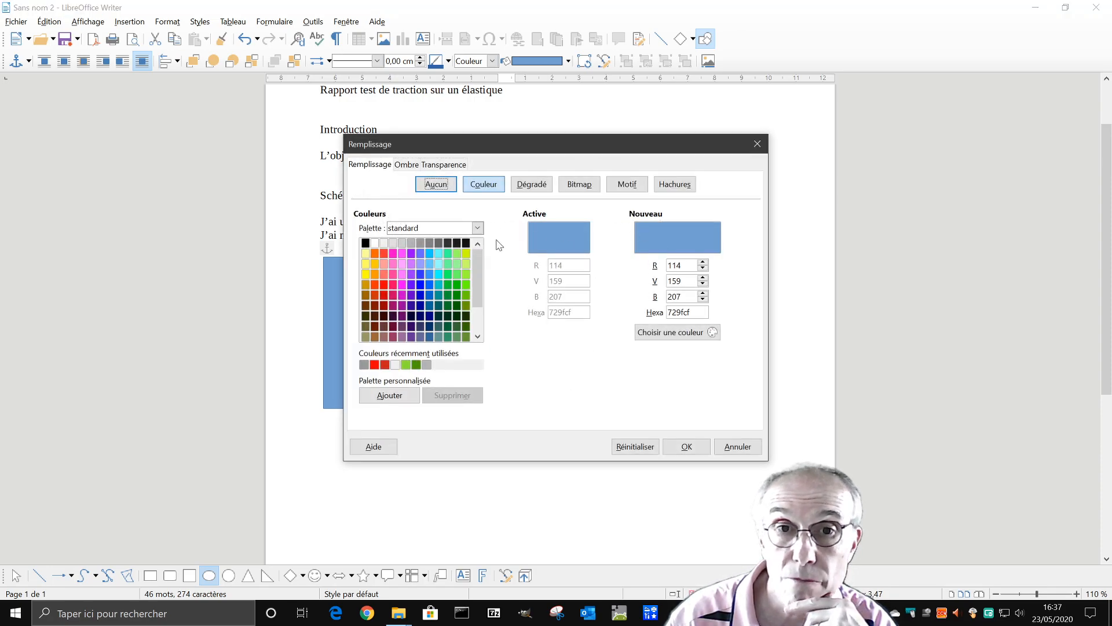
left_click(437, 184)
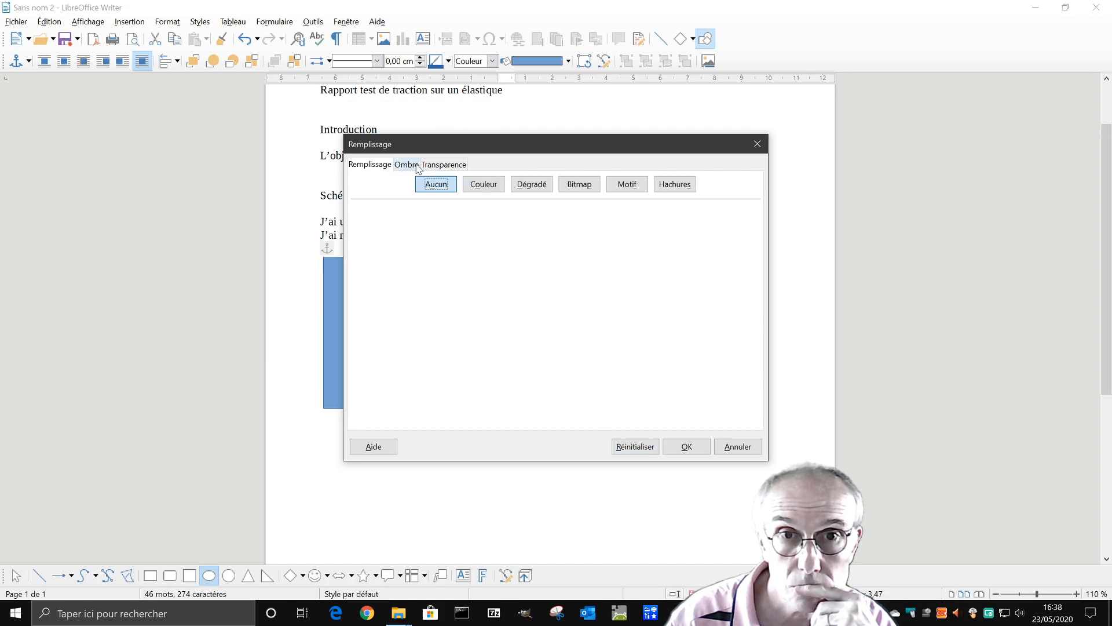
left_click(415, 165)
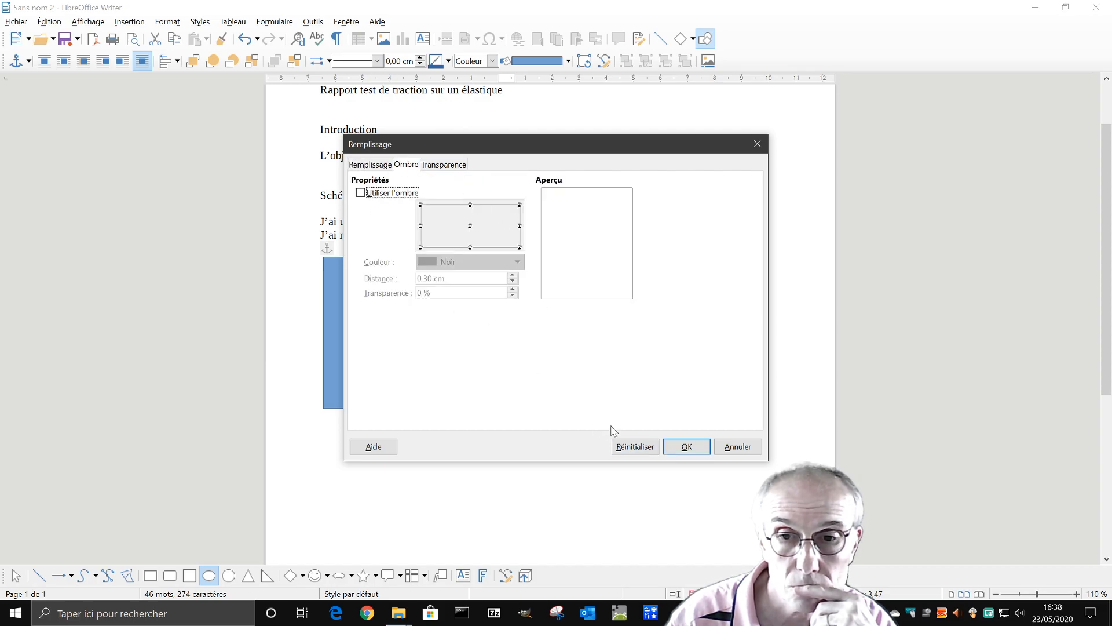
left_click(688, 447)
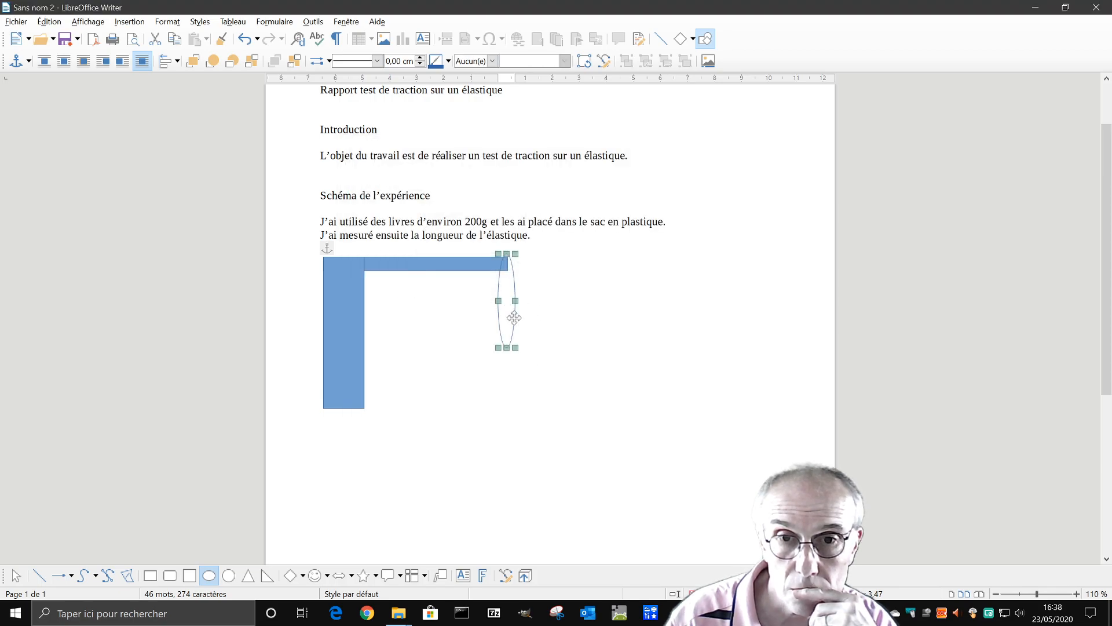
Give the ellipse a continuous red (Rouge) outline 0.20 cm wide.
right_click(514, 317)
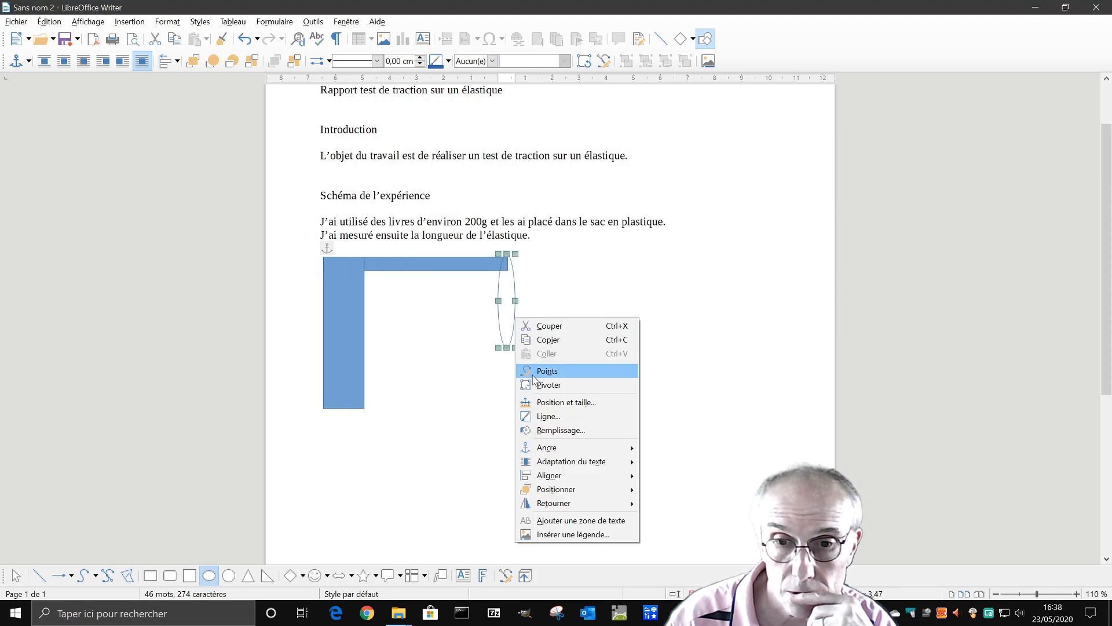
mouse_move(570, 466)
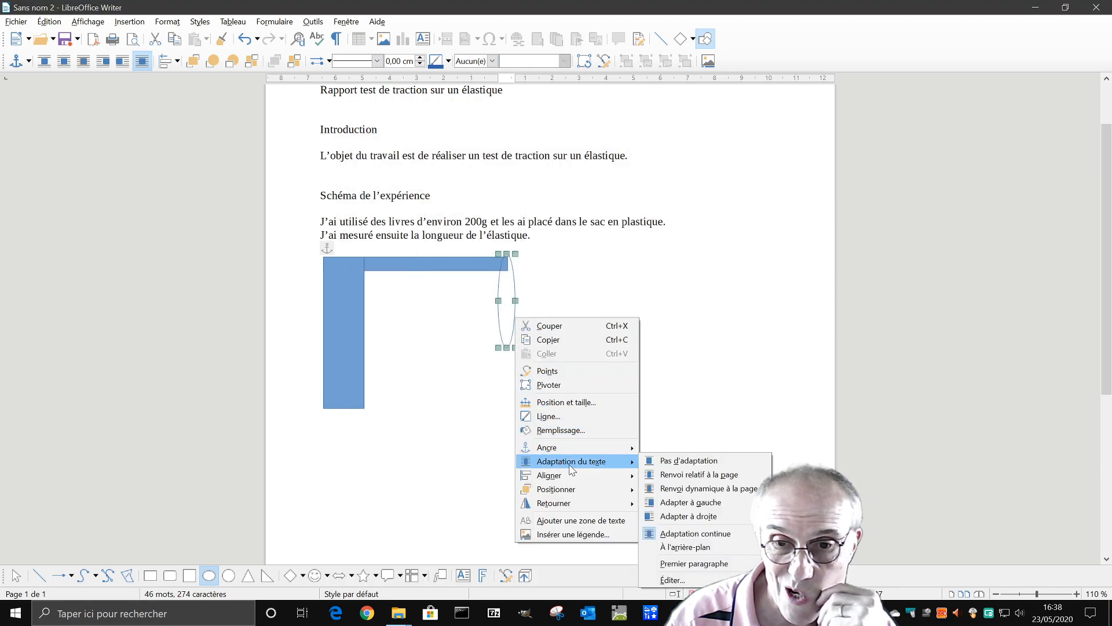
left_click(568, 417)
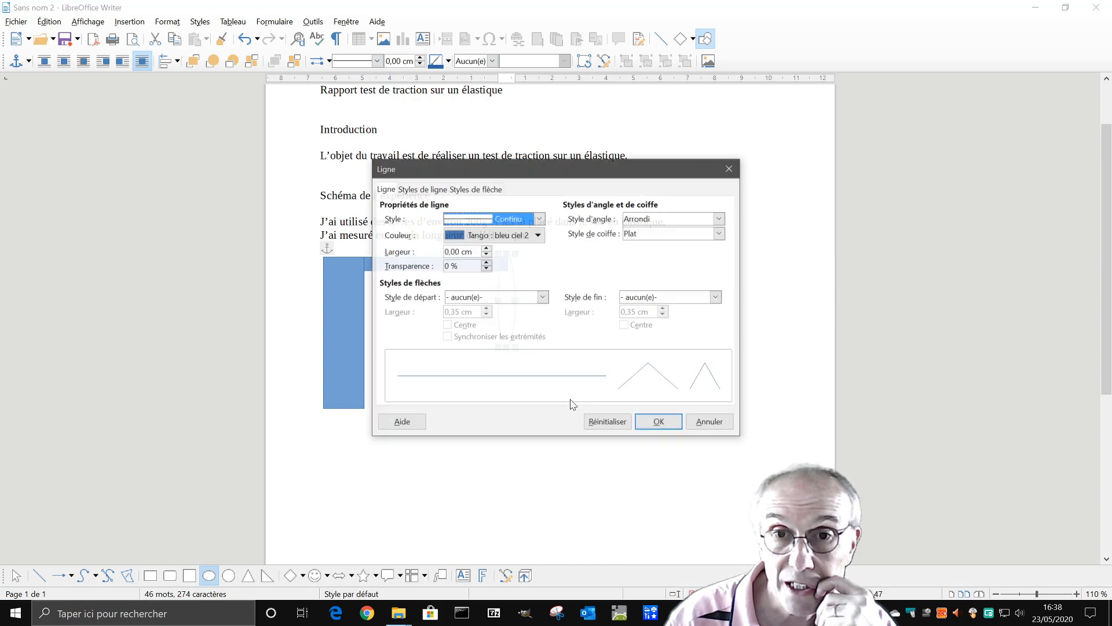
left_click(512, 237)
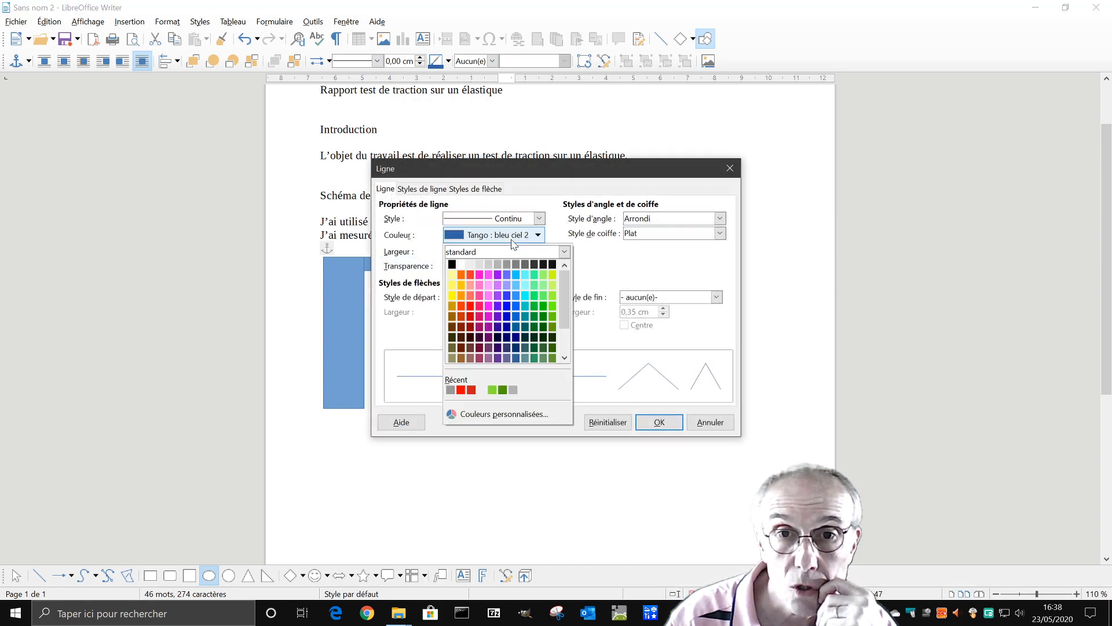
left_click(479, 276)
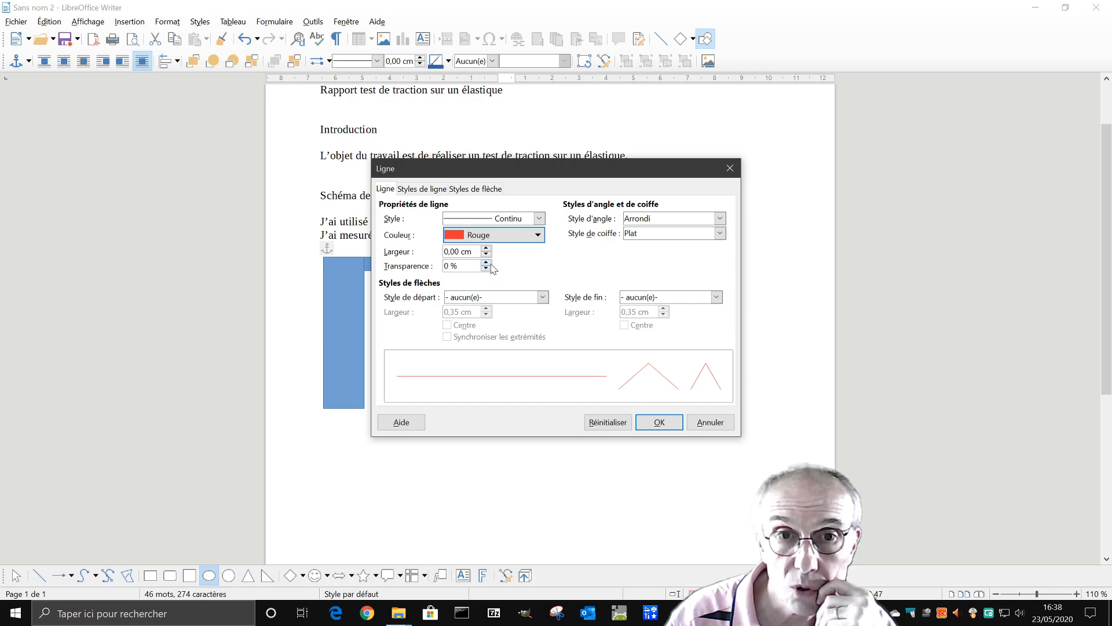
left_click(486, 248)
left_click(486, 248)
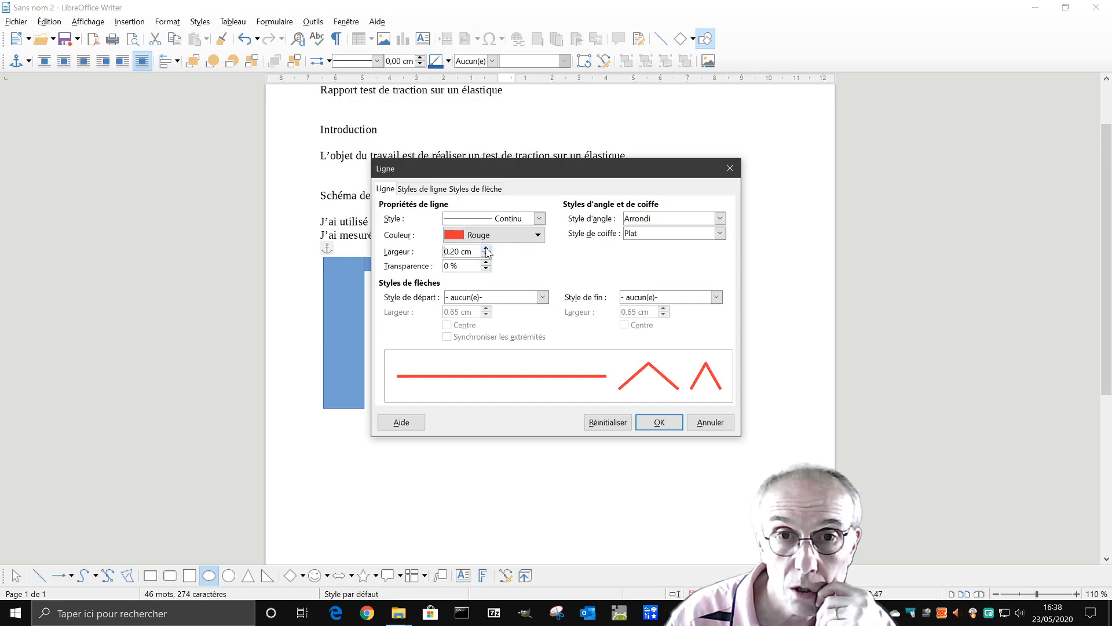
left_click(650, 421)
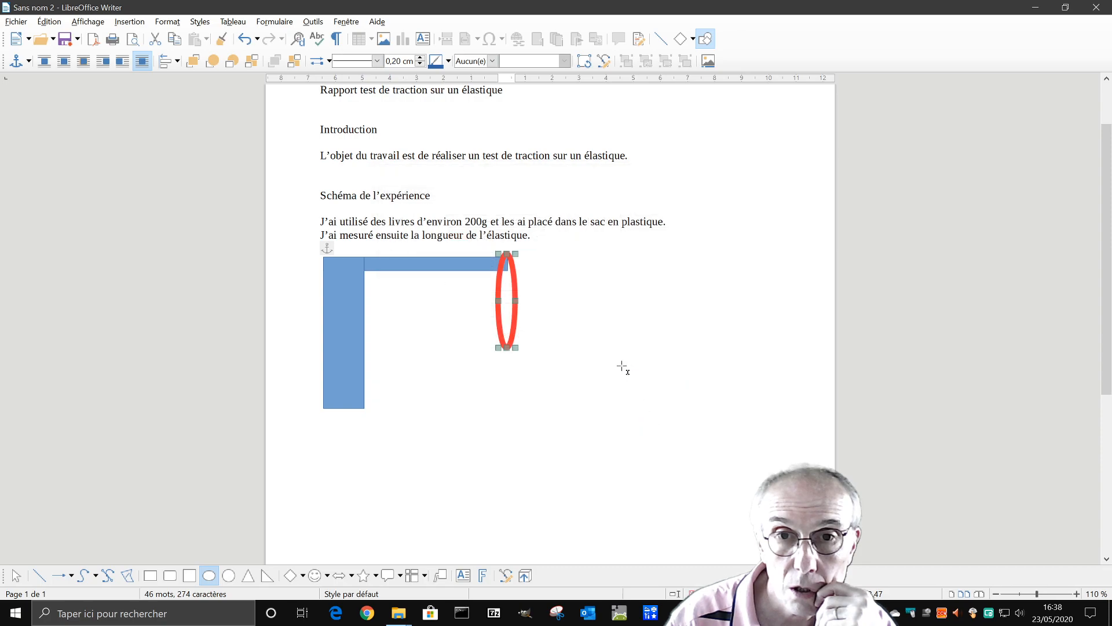
left_click(622, 368)
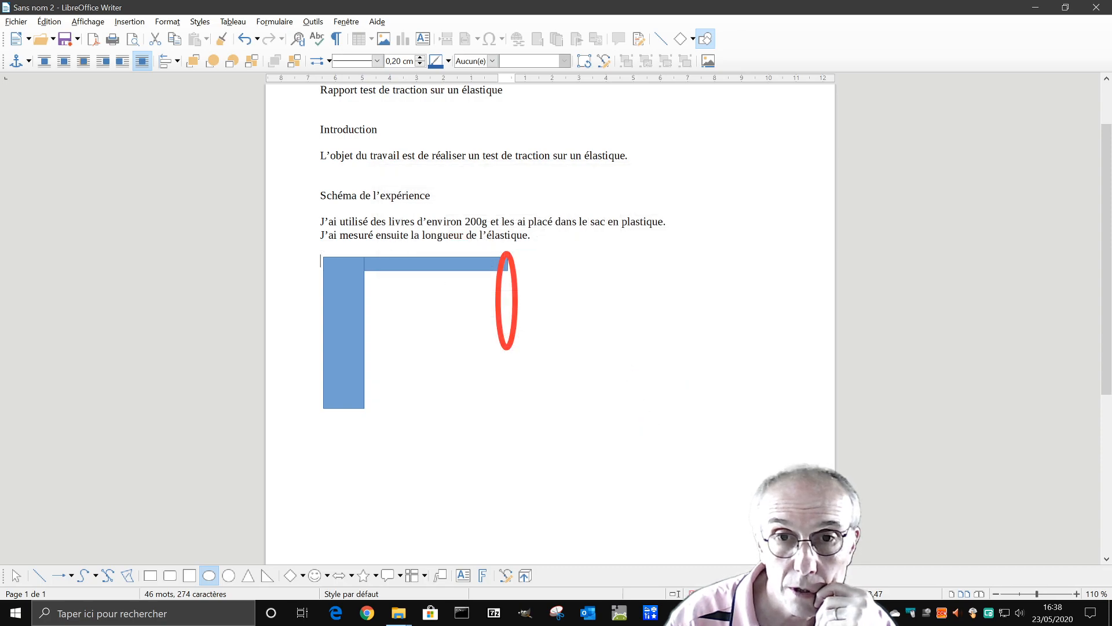
Adjust the red ellipse's position slightly so that it loops around the free end of the horizontal bar.
left_click(517, 329)
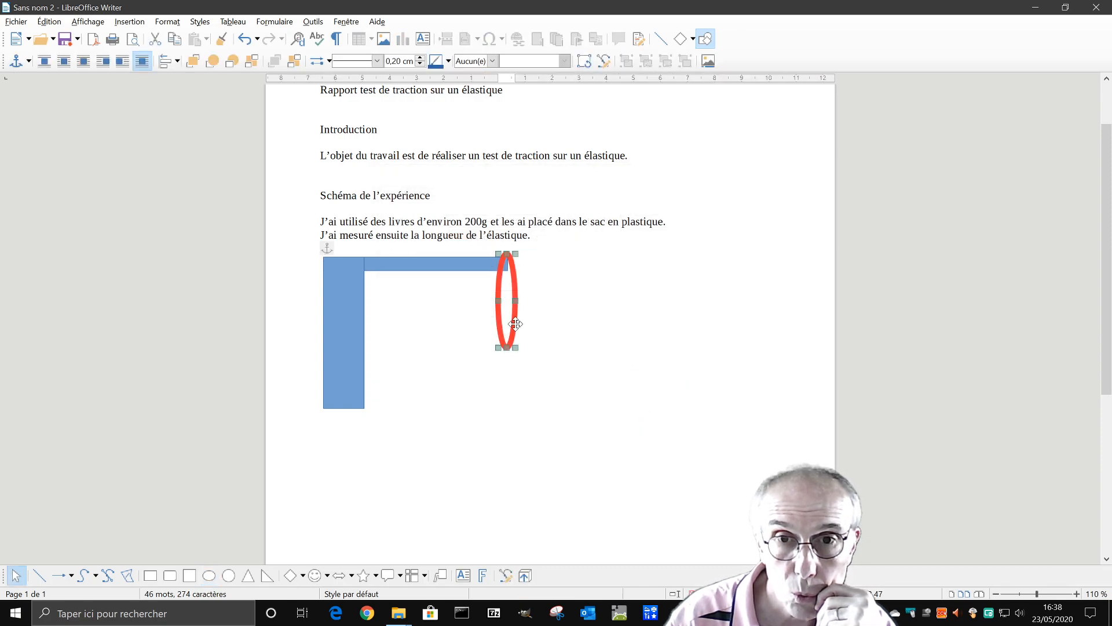
left_click_drag(515, 327, 513, 329)
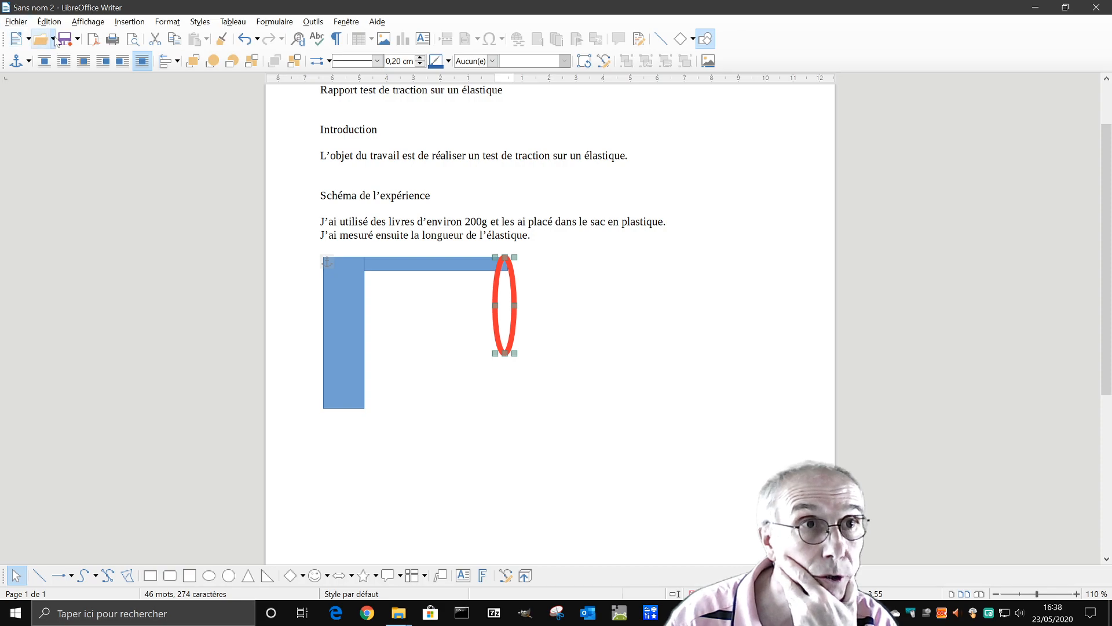
Draw an elliptical arc about 1 cm wide and 1.3 cm high beside the lower end of the red ellipse.
left_click(120, 23)
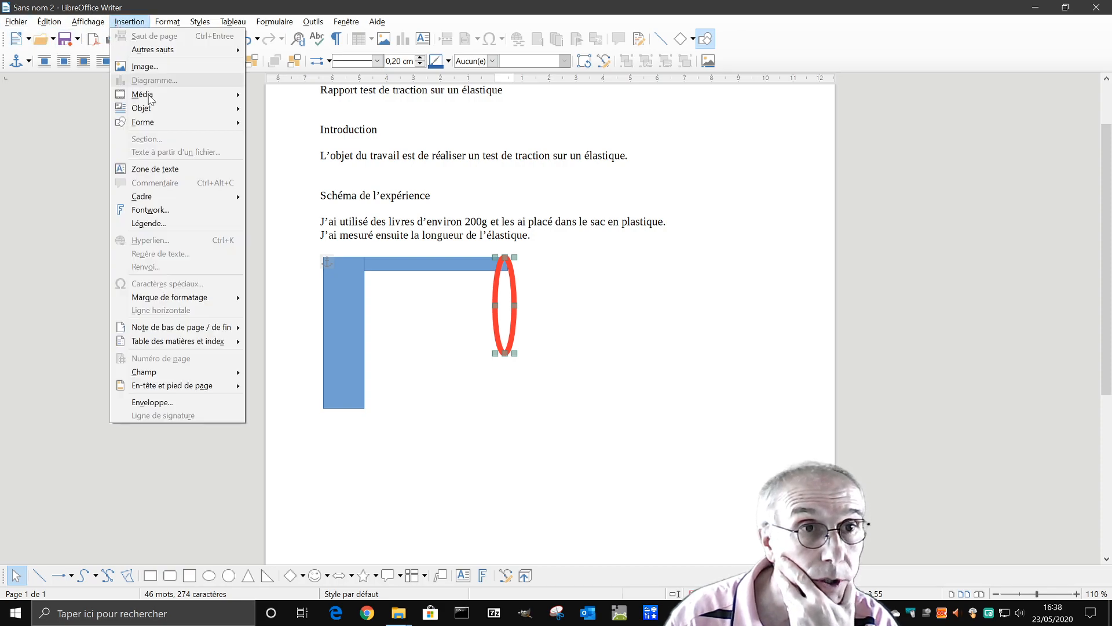
mouse_move(174, 125)
mouse_move(293, 142)
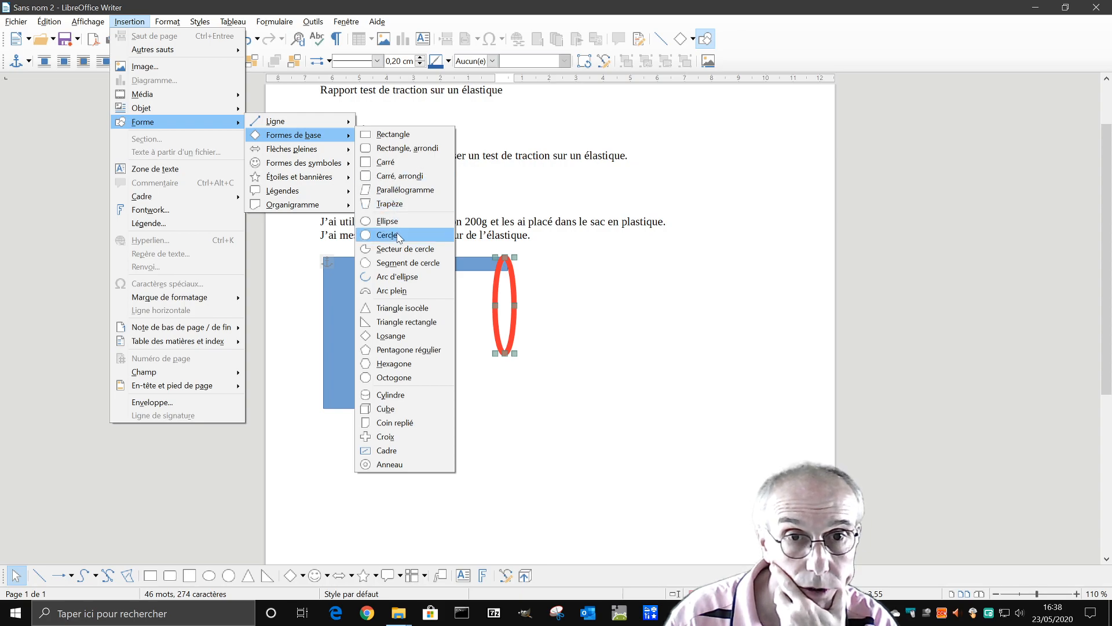
left_click(398, 277)
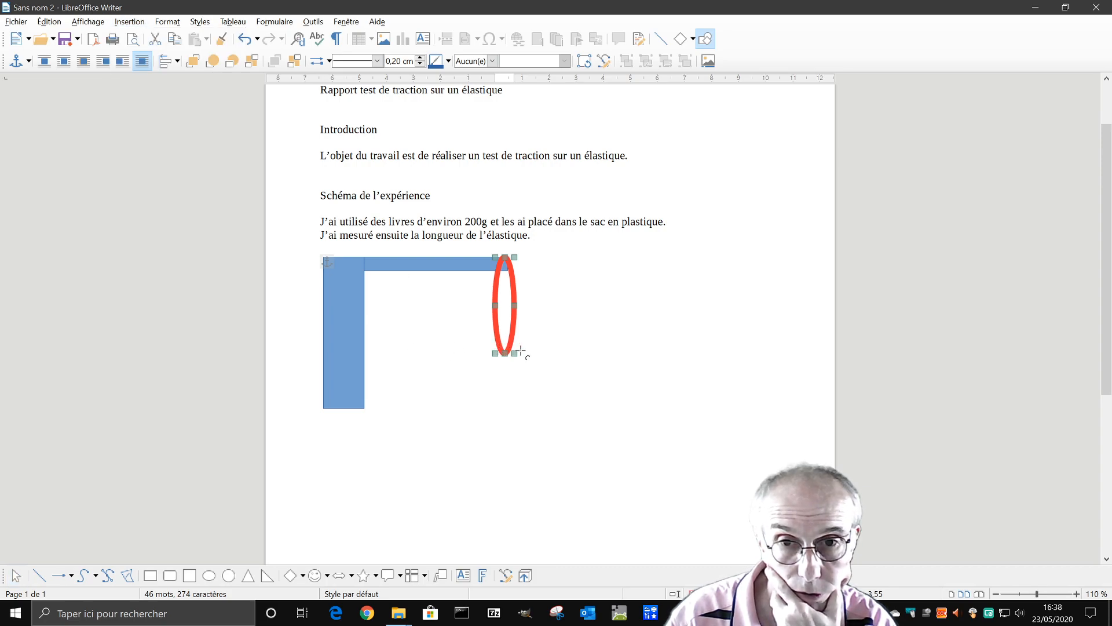
left_click_drag(521, 343, 547, 379)
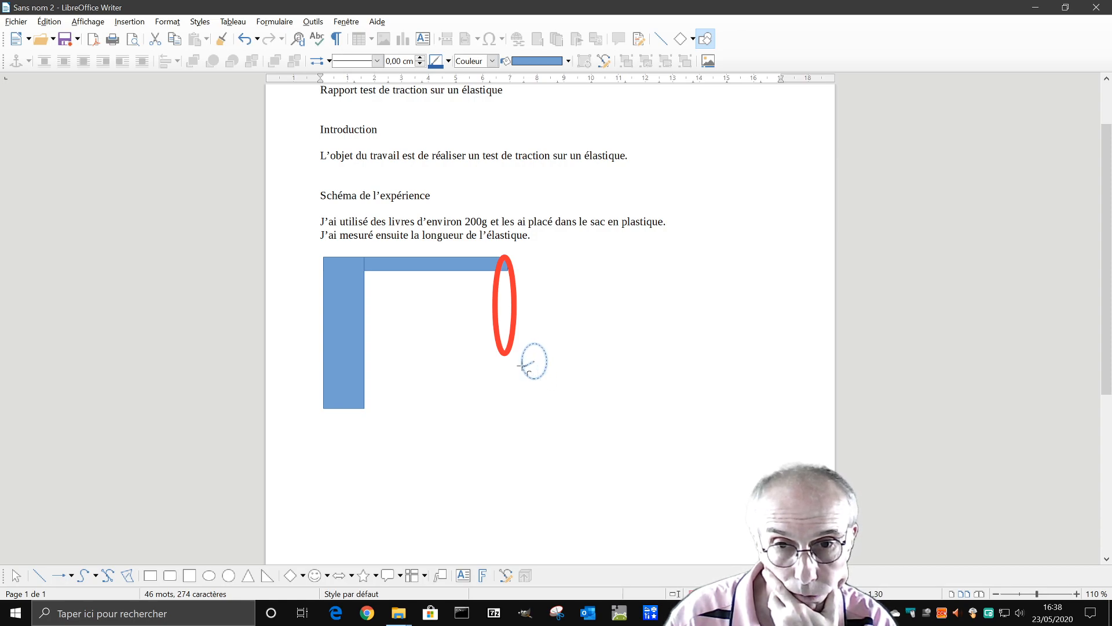
left_click(542, 377)
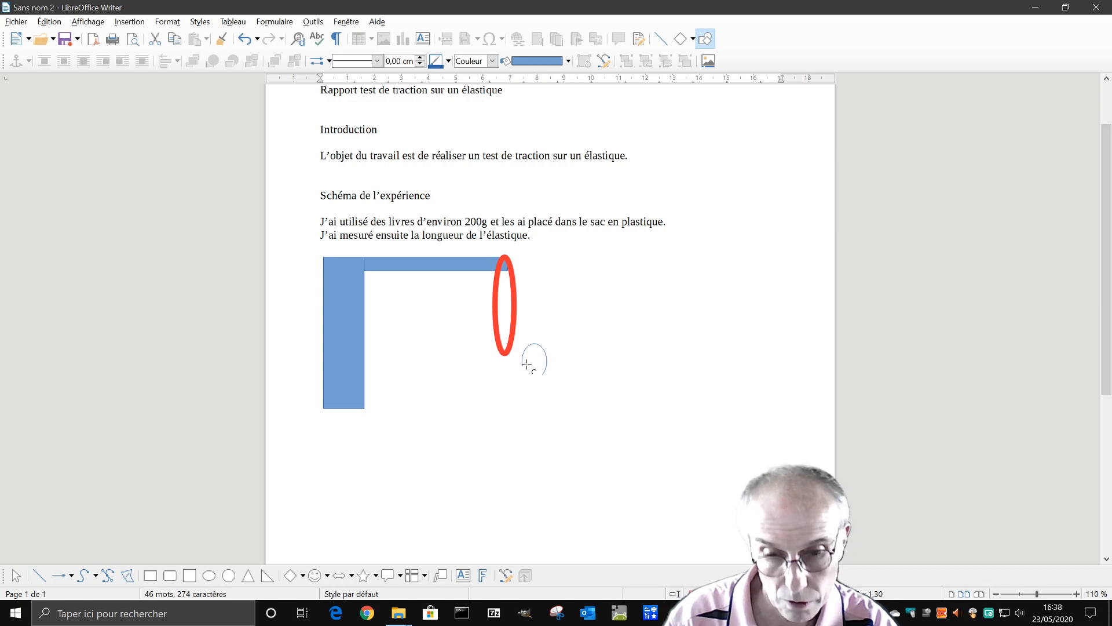
Undo the last position adjustments of the red ellipse.
key("ctrl+z")
key("ctrl+z")
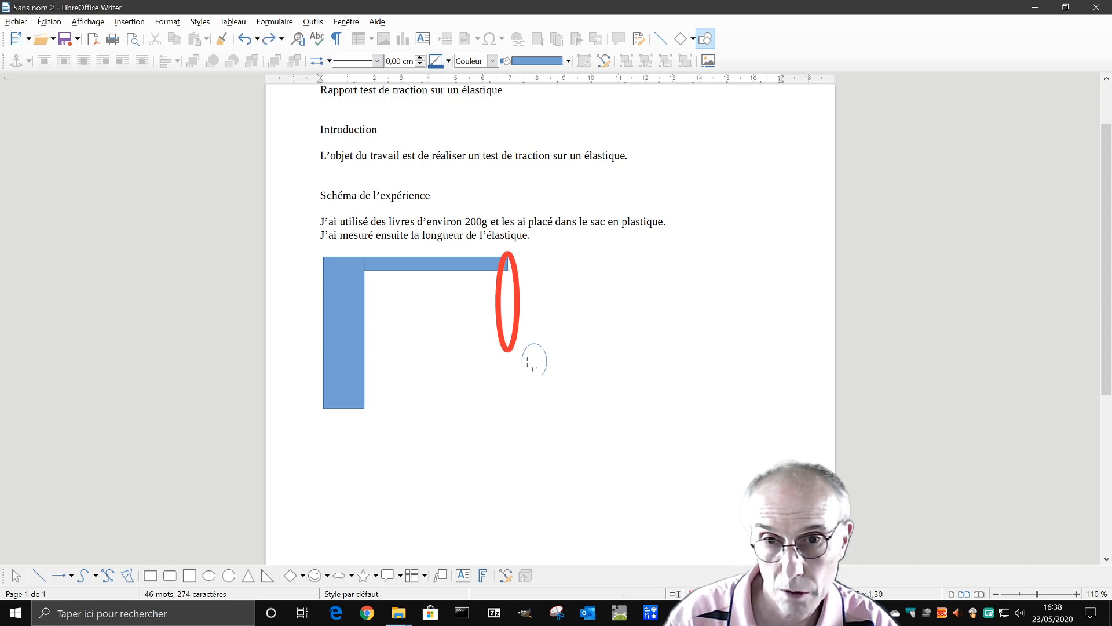